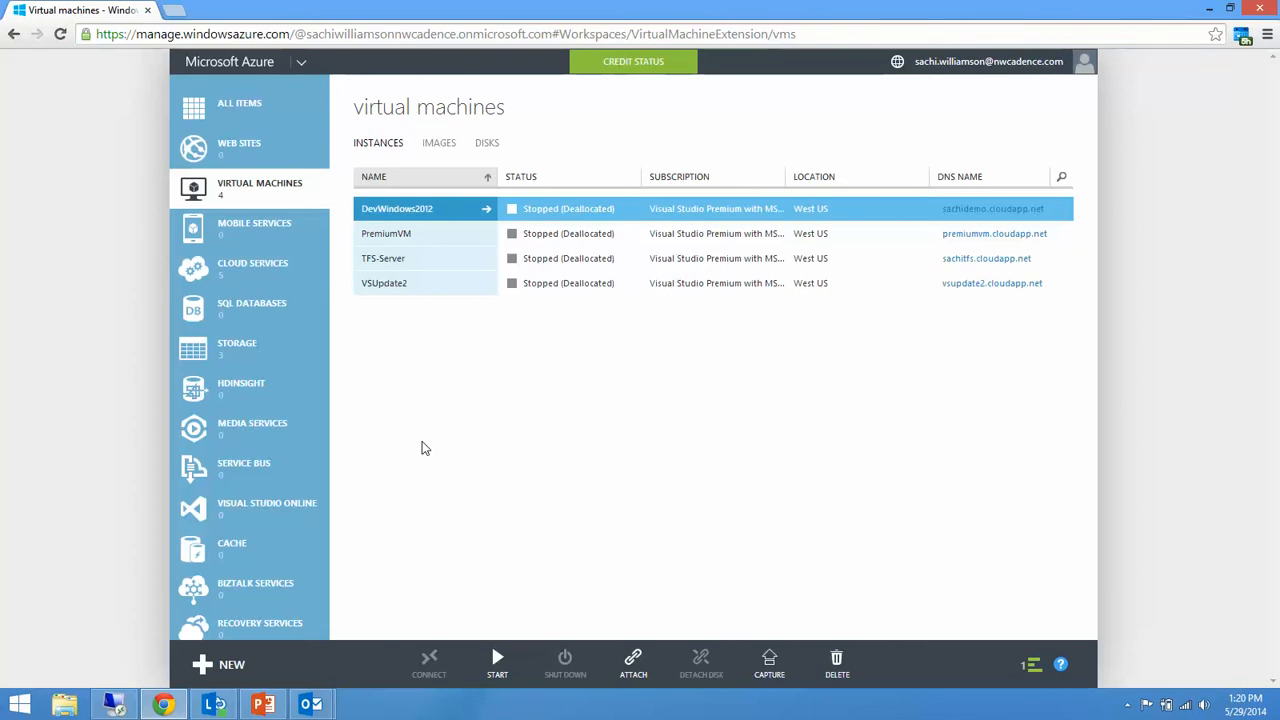
View the Quick Create options for a new virtual machine and start creating one from the gallery instead.
{"action": "left_click", "coordinate": [232, 666]}
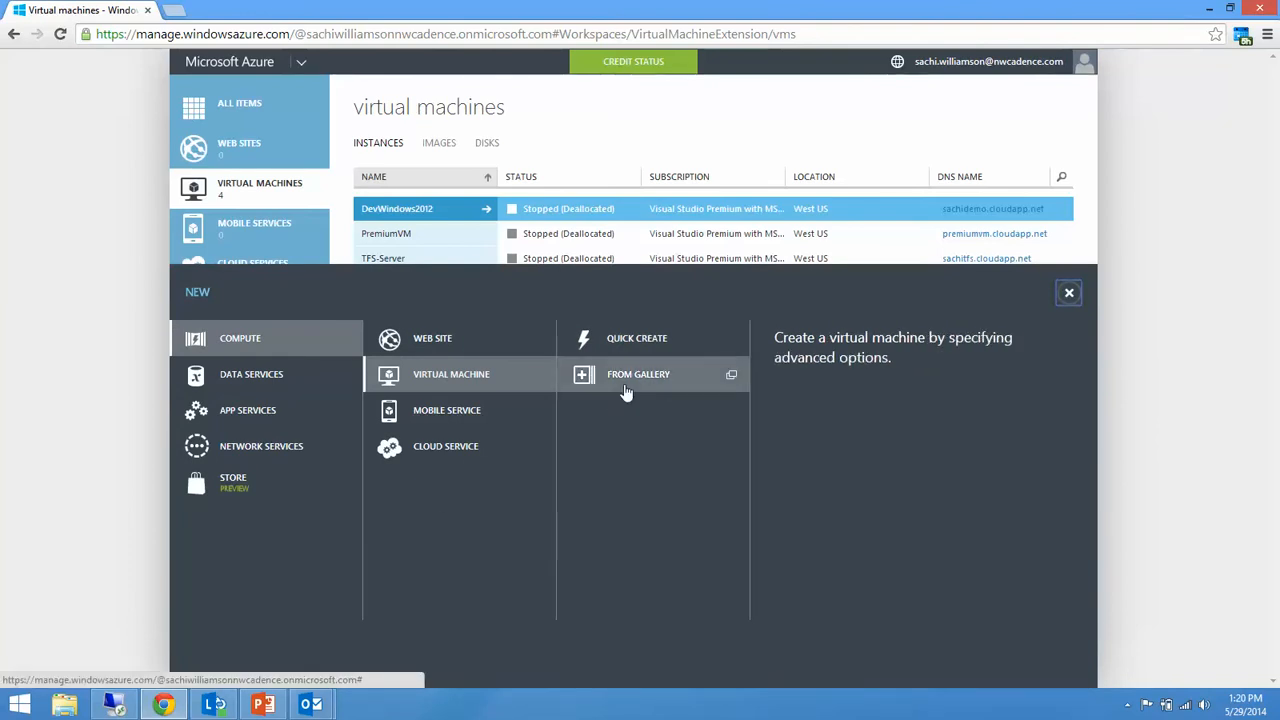
{"action": "left_click", "coordinate": [620, 350]}
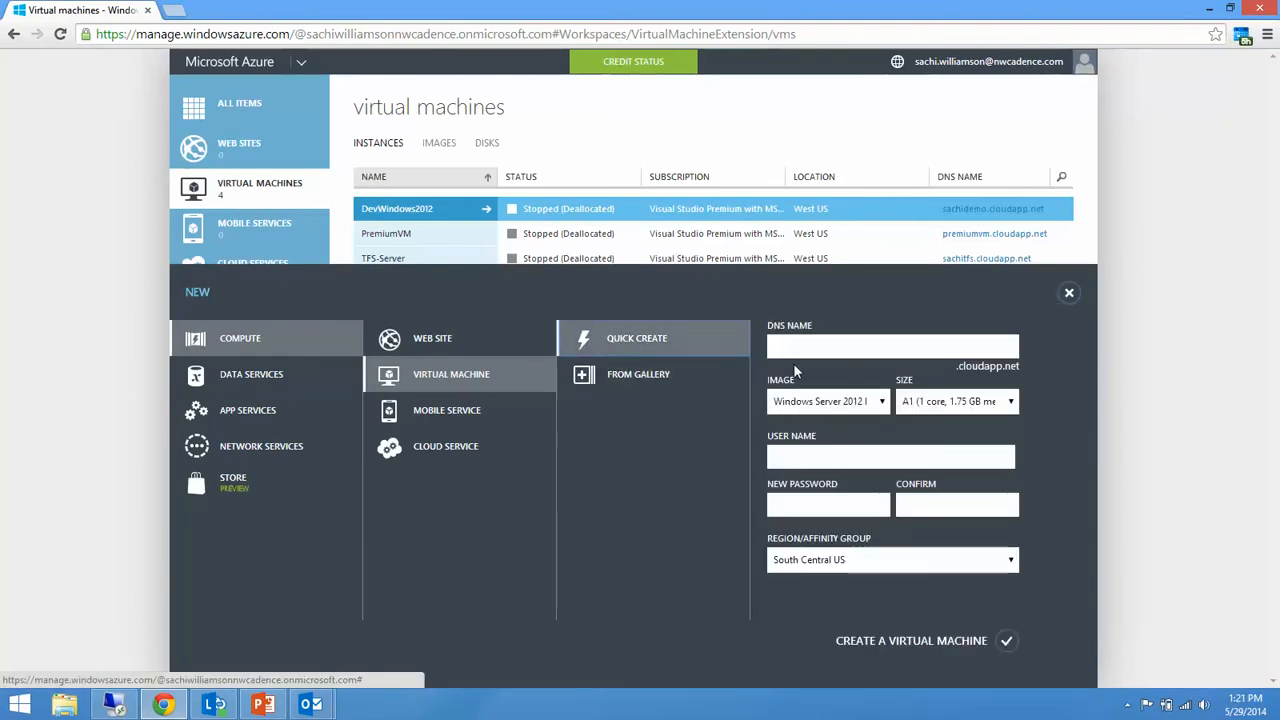
{"action": "left_click", "coordinate": [663, 388]}
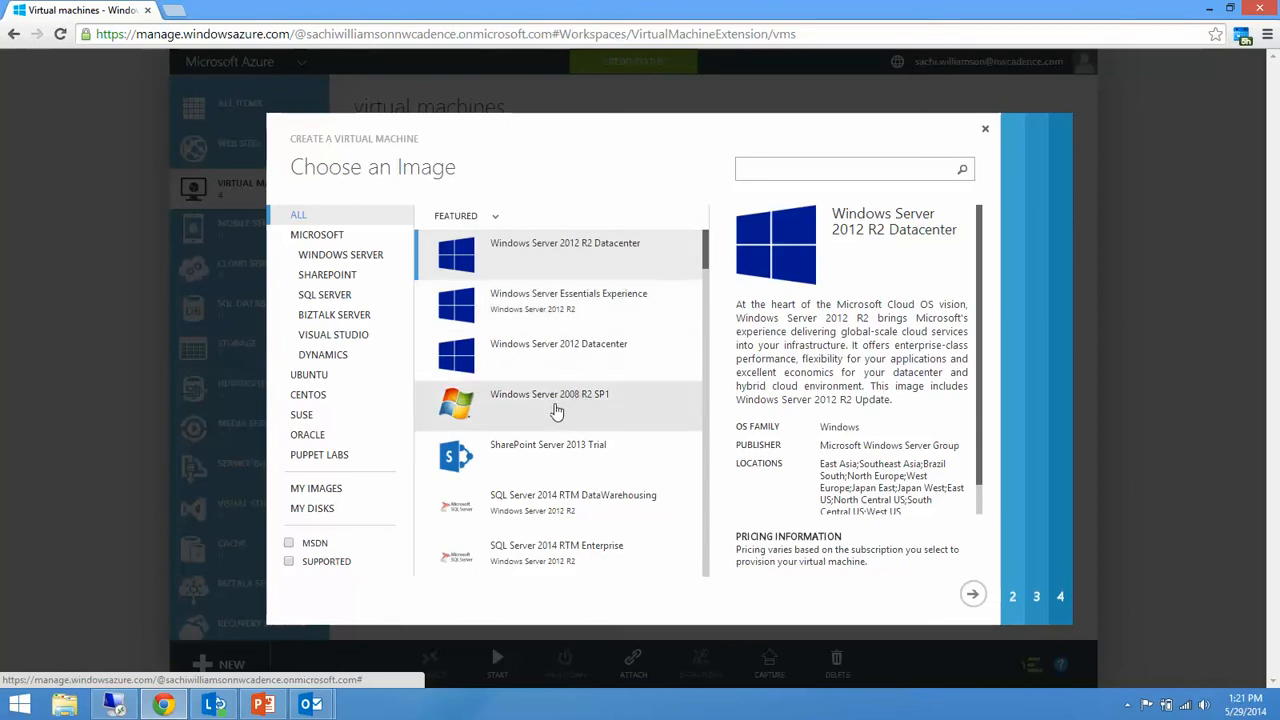
Look through the full list of featured gallery images and the custom images under My Images.
{"action": "scroll", "coordinate": [557, 411], "scroll_direction": "down", "scroll_amount": 2}
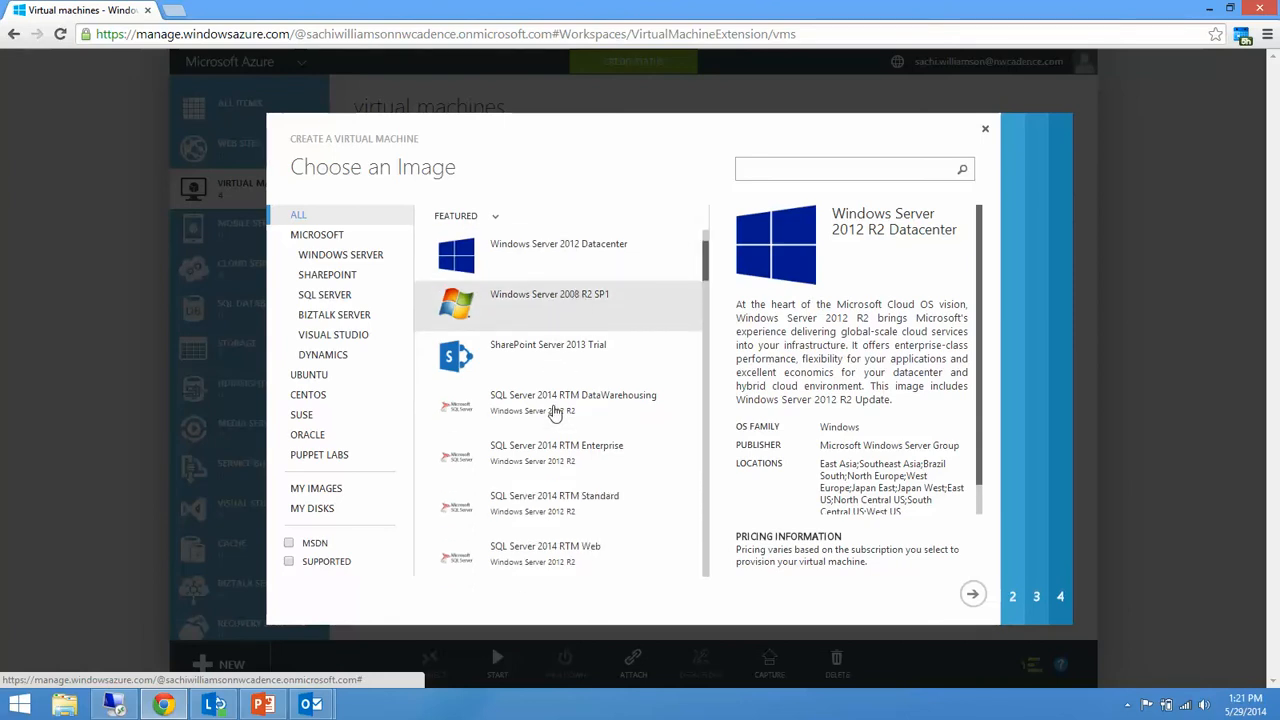
{"action": "scroll", "coordinate": [527, 437], "scroll_direction": "down", "scroll_amount": 10}
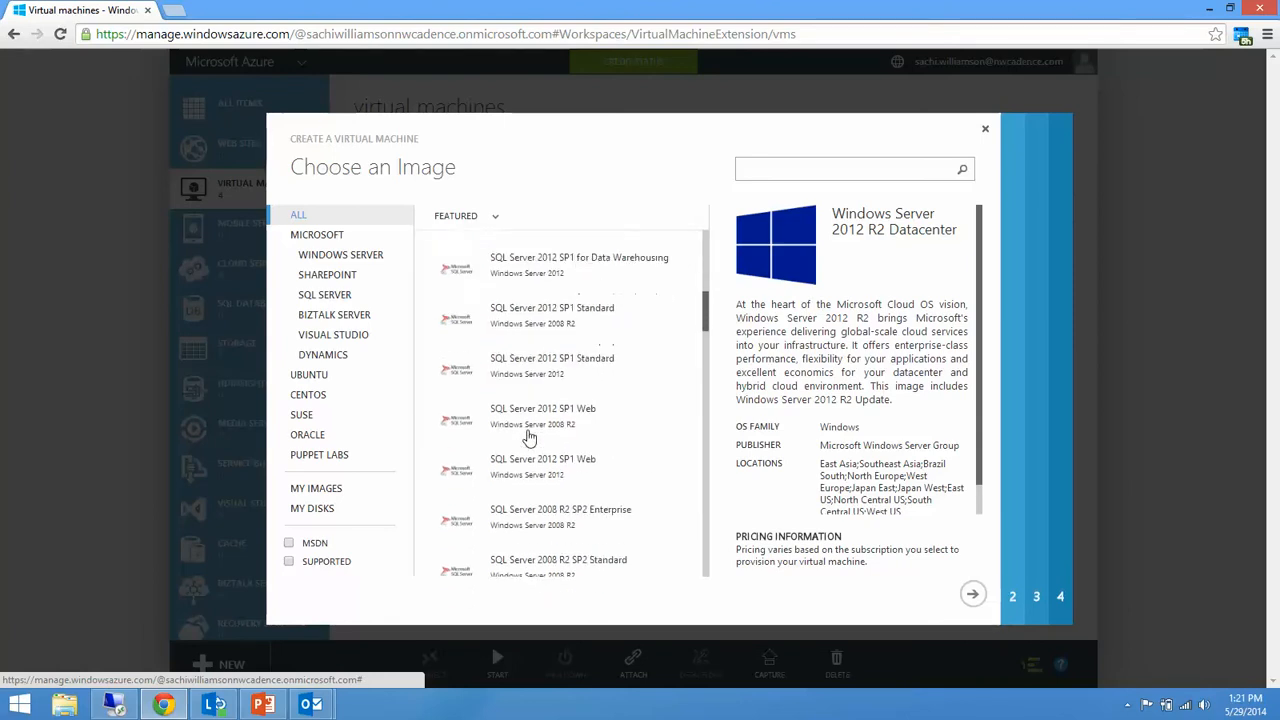
{"action": "scroll", "coordinate": [527, 437], "scroll_direction": "down", "scroll_amount": 4}
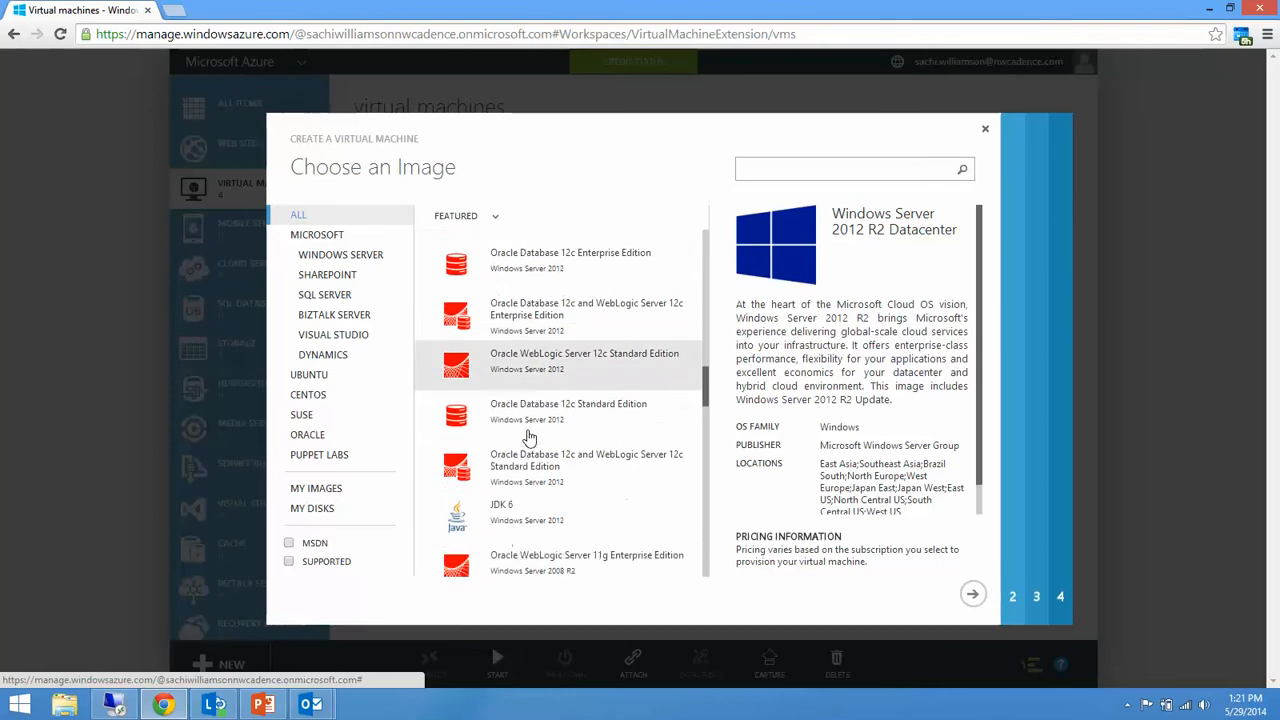
{"action": "scroll", "coordinate": [529, 437], "scroll_direction": "down", "scroll_amount": 7}
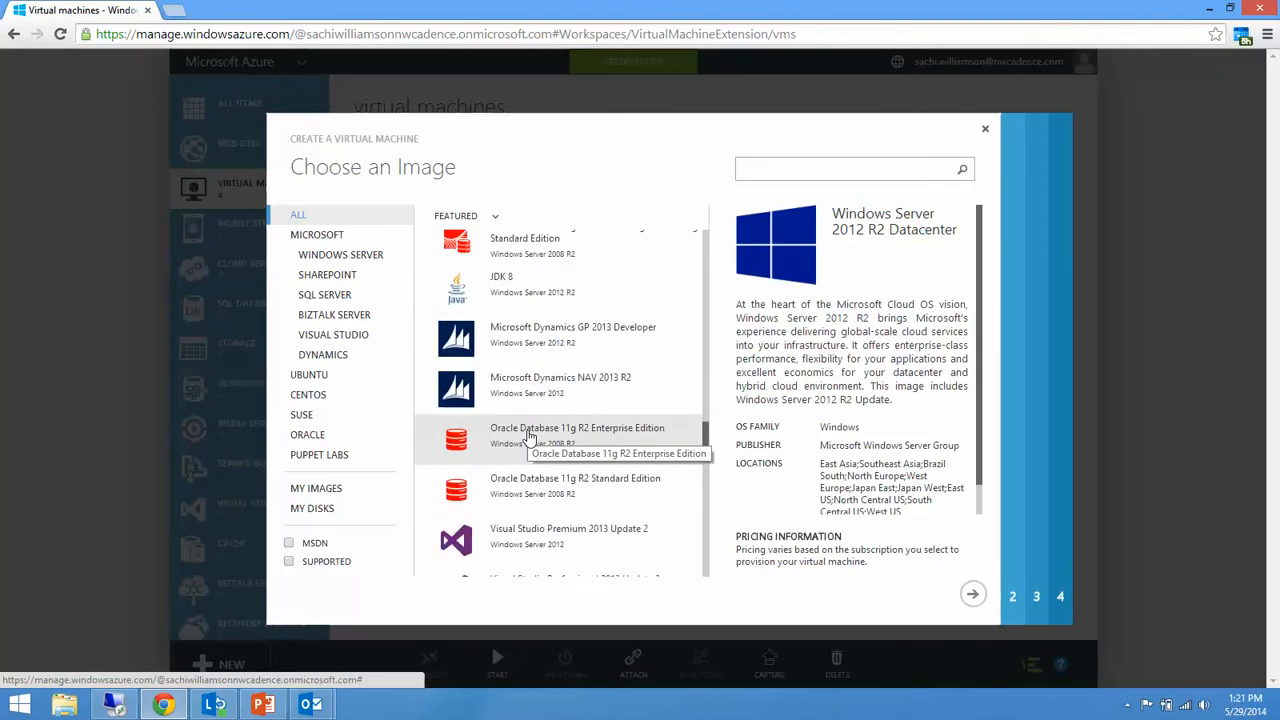
{"action": "scroll", "coordinate": [529, 437], "scroll_direction": "down", "scroll_amount": 7}
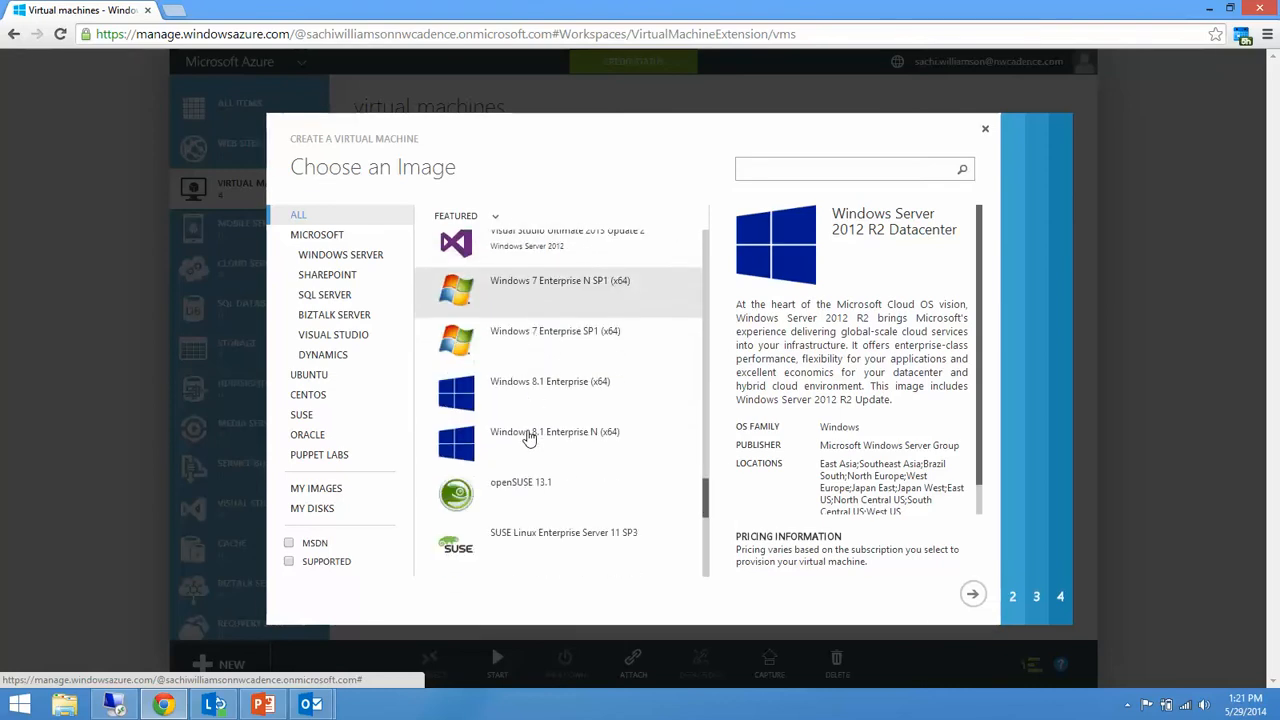
{"action": "scroll", "coordinate": [529, 437], "scroll_direction": "down", "scroll_amount": 4}
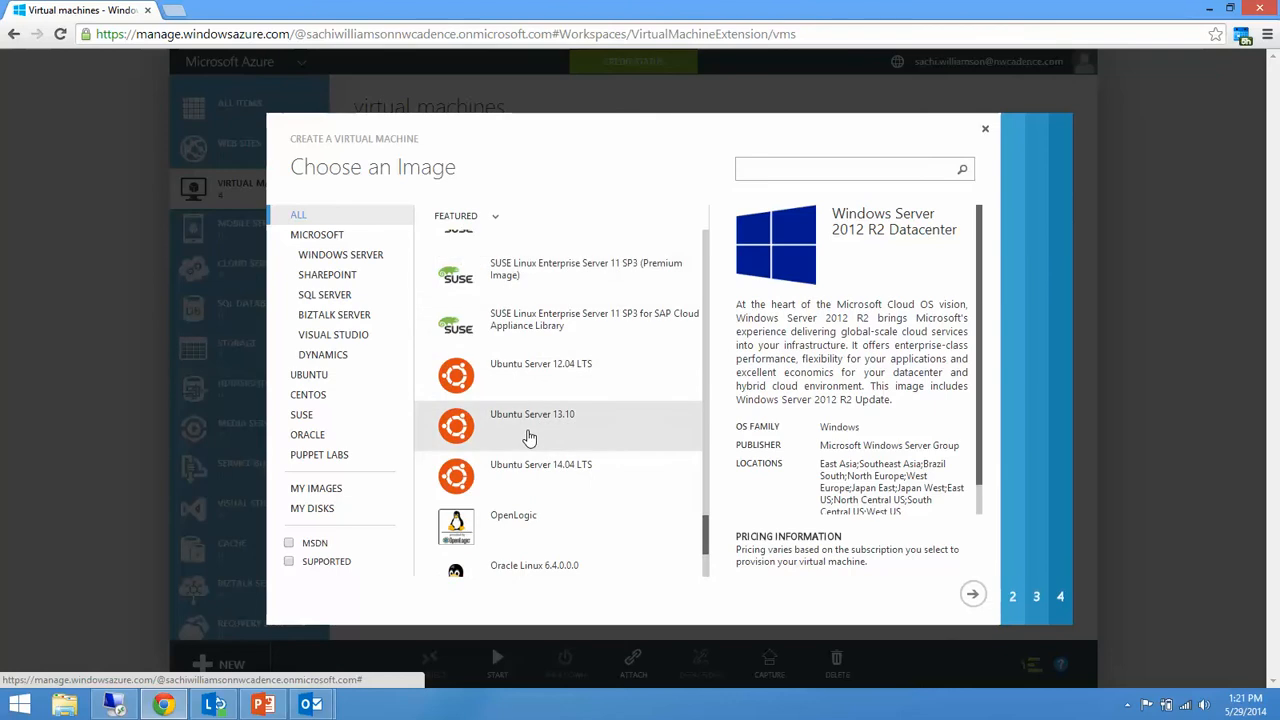
{"action": "scroll", "coordinate": [529, 437], "scroll_direction": "down", "scroll_amount": 1}
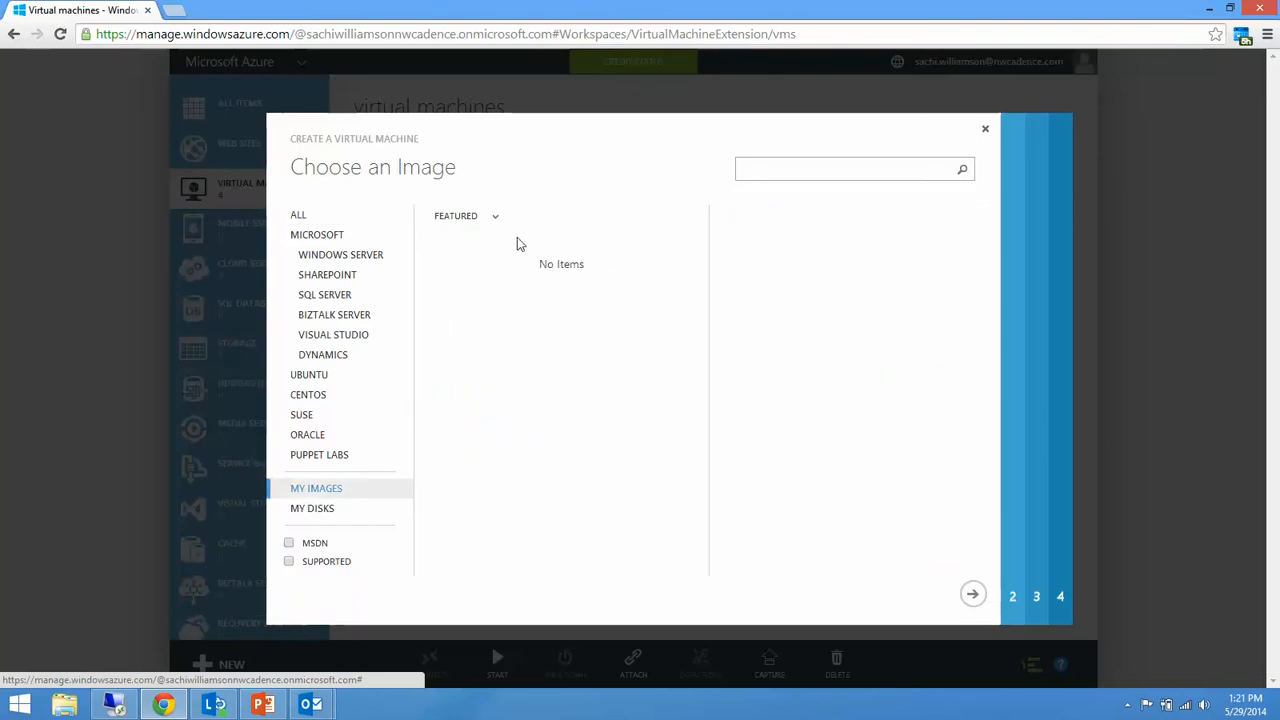
Choose the Windows Server 2012 R2 Datacenter image with version release date 4/17/2014 for the virtual machine.
{"action": "left_click", "coordinate": [296, 218]}
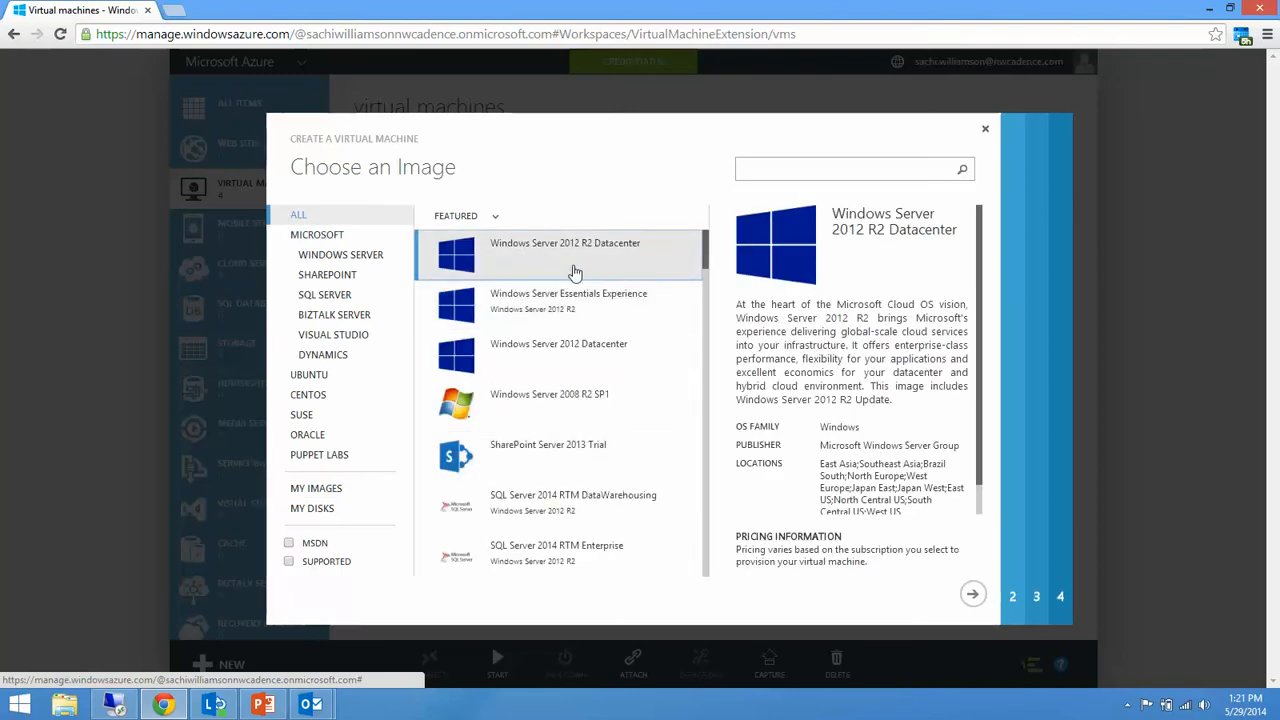
{"action": "left_click", "coordinate": [972, 597]}
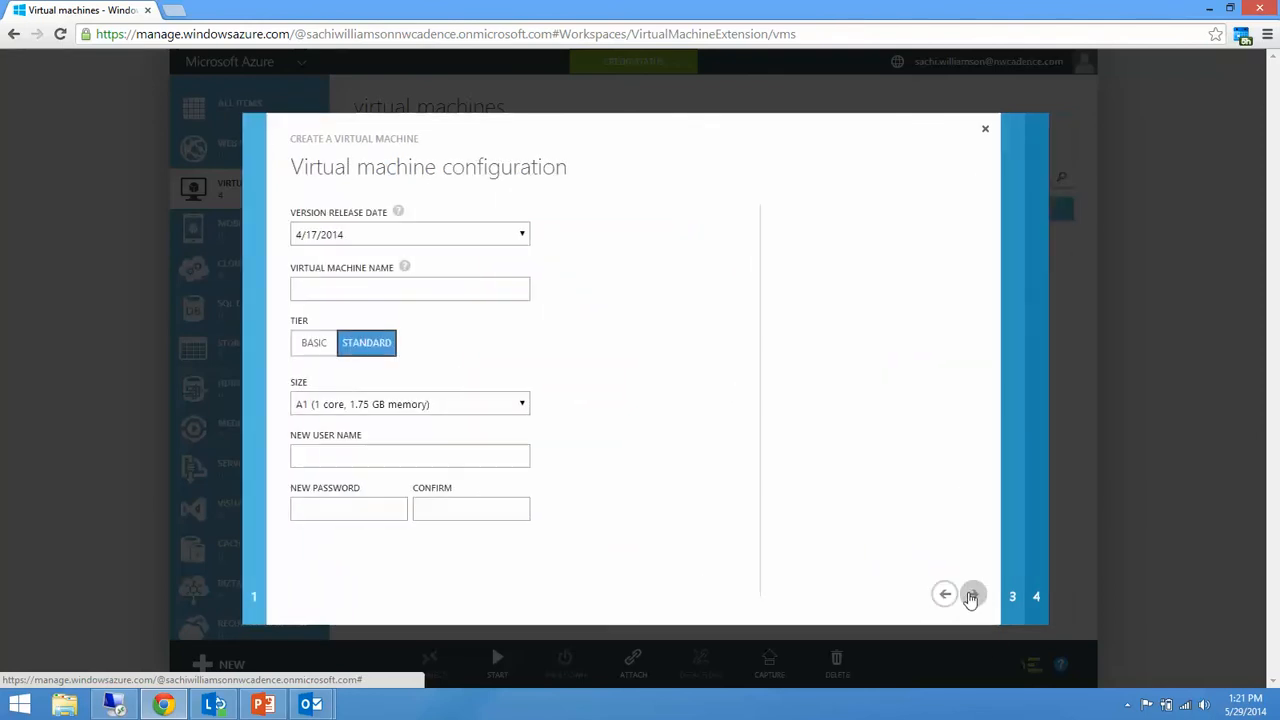
{"action": "left_click", "coordinate": [423, 237]}
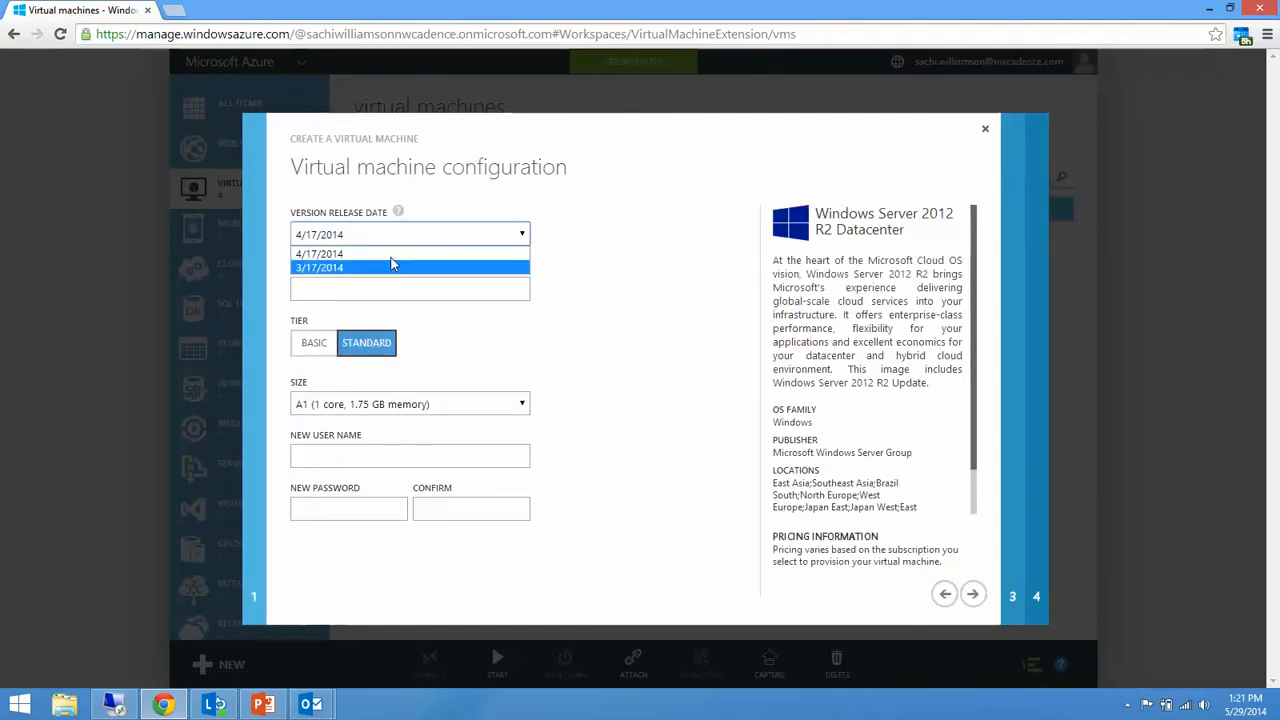
{"action": "left_click", "coordinate": [391, 255]}
Name the virtual machine with the account owner's first name followed directly by "rmdemo".
{"action": "left_click", "coordinate": [360, 289]}
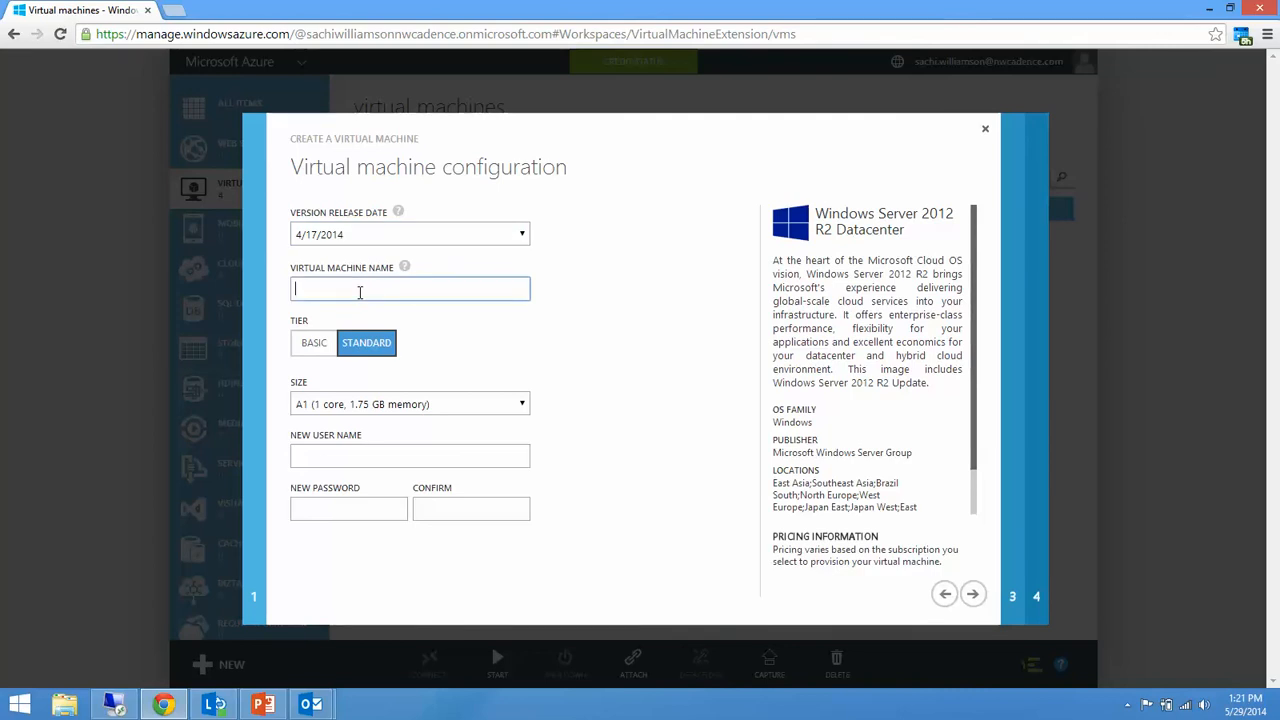
{"action": "type", "text": "sachirmdemo"}
{"action": "left_click", "coordinate": [527, 336]}
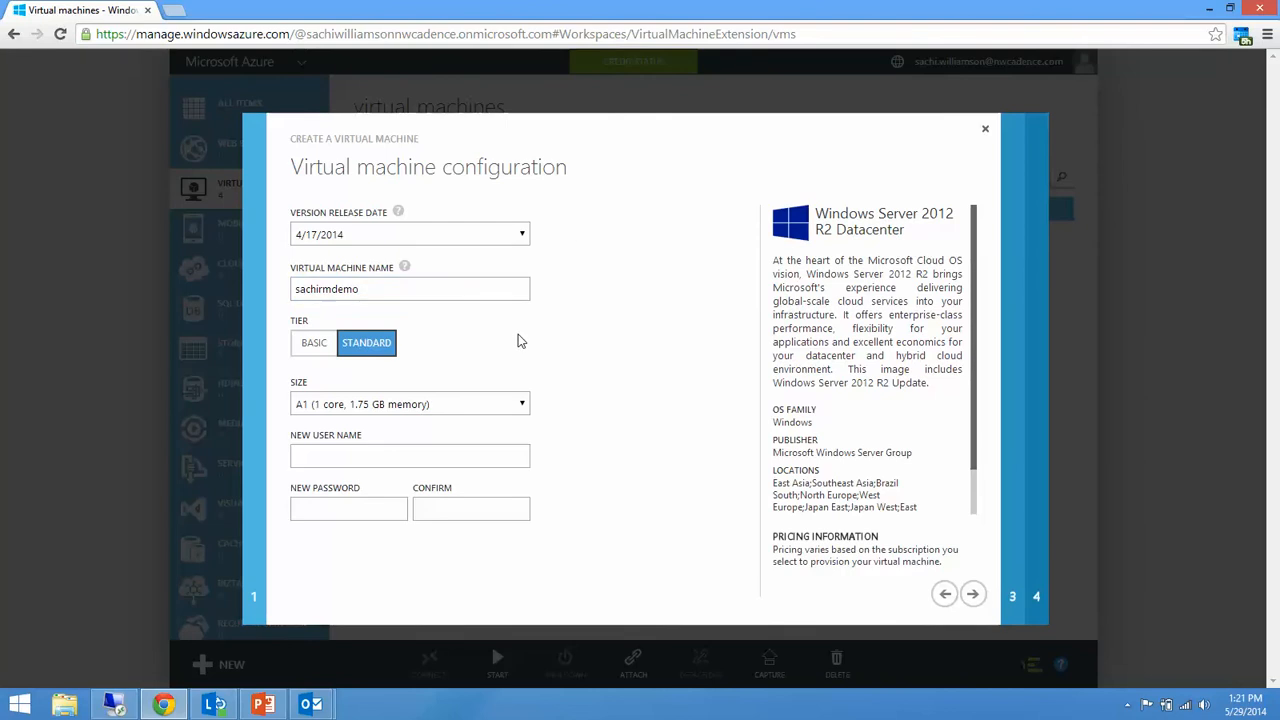
Compare the Basic and Standard tiers, keep Standard, and set the size to A2 (2 cores, 3.5 GB memory).
{"action": "left_click", "coordinate": [335, 347]}
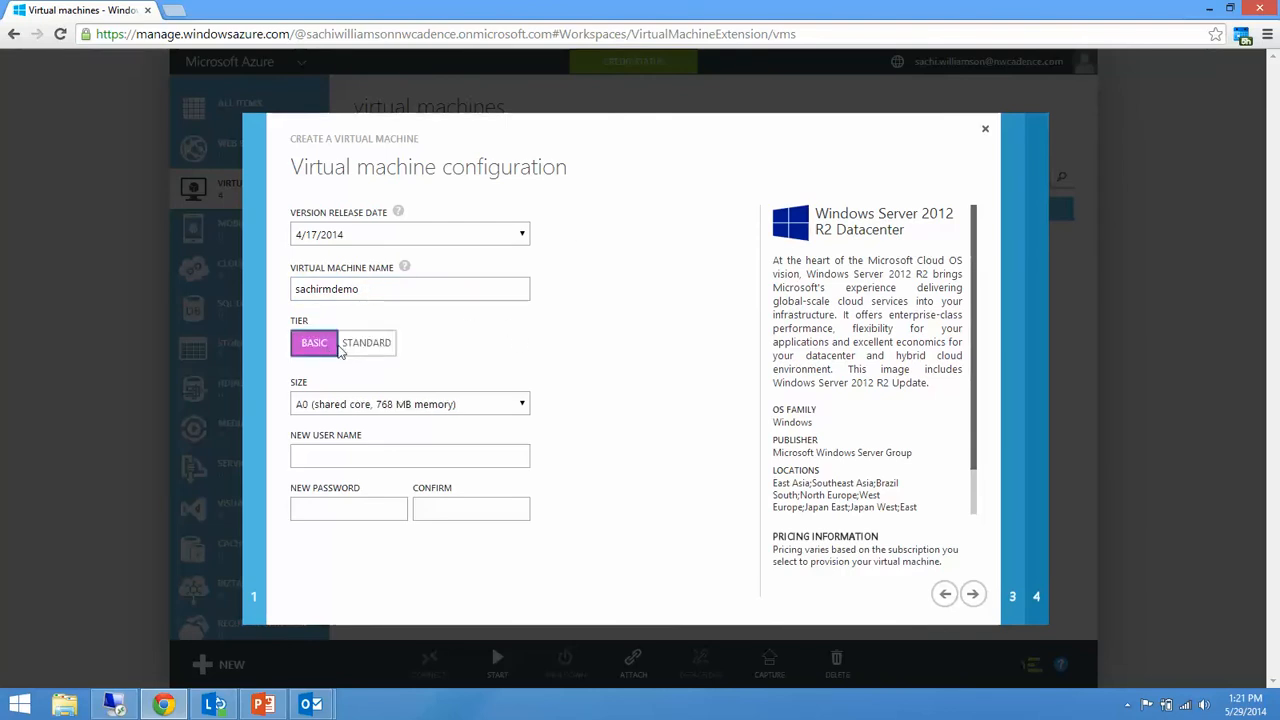
{"action": "left_click", "coordinate": [350, 345]}
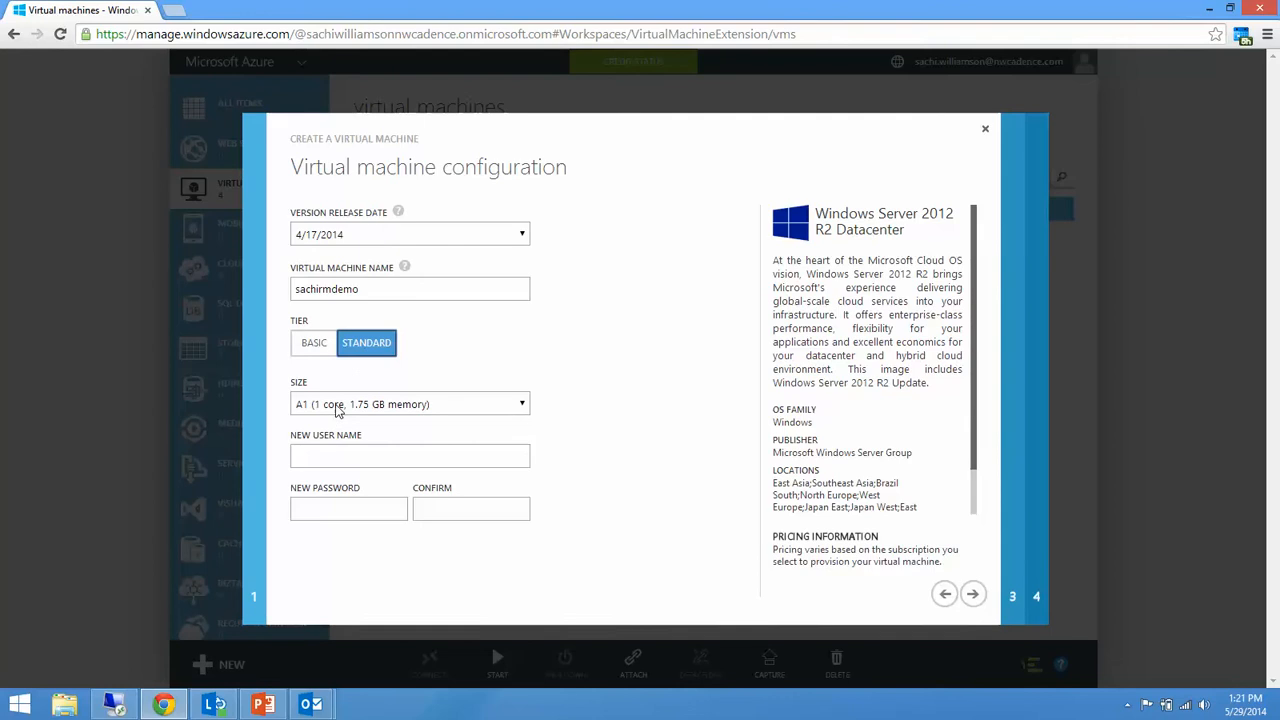
{"action": "left_click", "coordinate": [346, 404]}
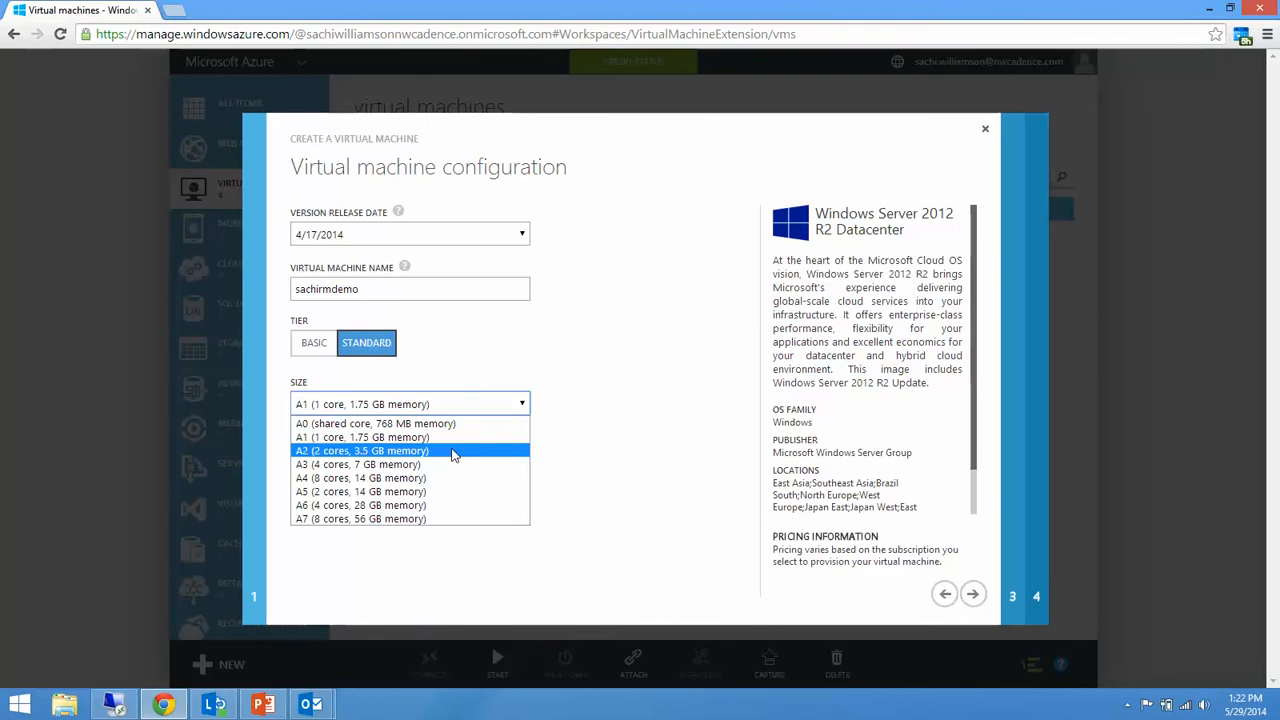
{"action": "left_click", "coordinate": [452, 451]}
Enter the administrator's user name, fill in and confirm the new password, and continue to the cloud service settings.
{"action": "left_click", "coordinate": [412, 455]}
{"action": "type", "text": "sachi.williamson"}
{"action": "key", "text": "Tab"}
{"action": "type", "text": "*********"}
{"action": "key", "text": "Tab"}
{"action": "type", "text": "*********"}
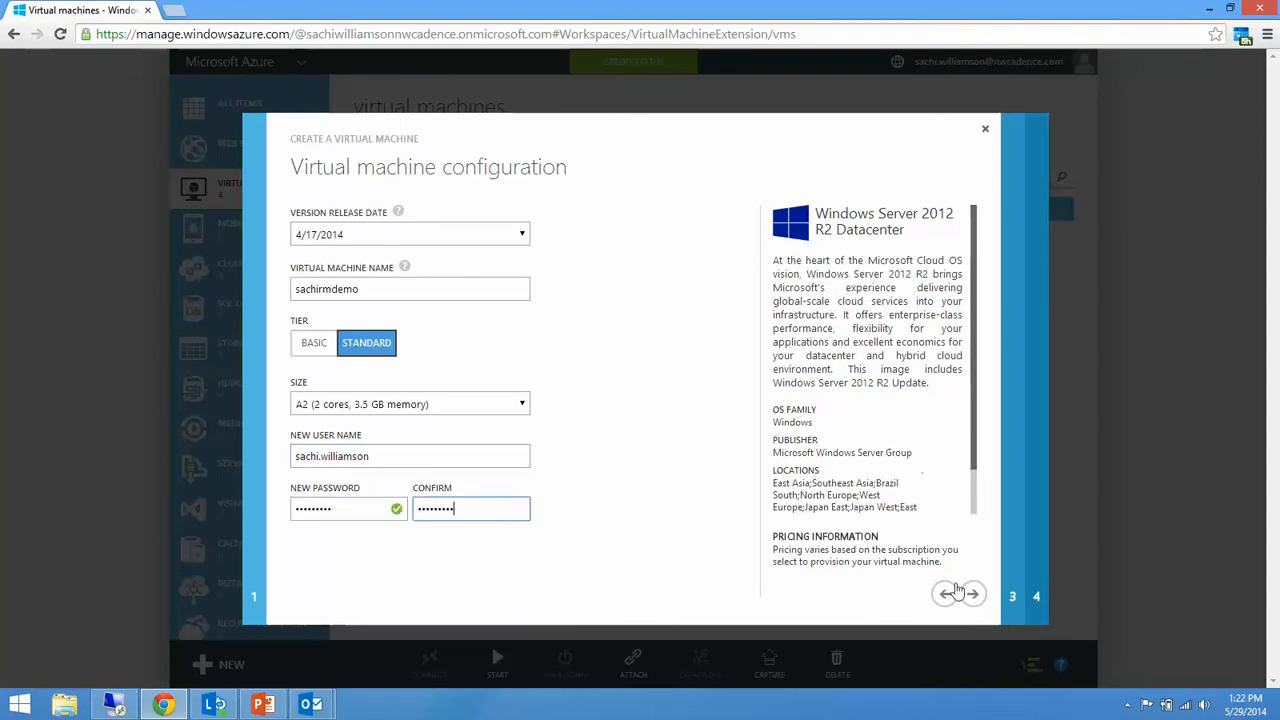
{"action": "left_click", "coordinate": [973, 597]}
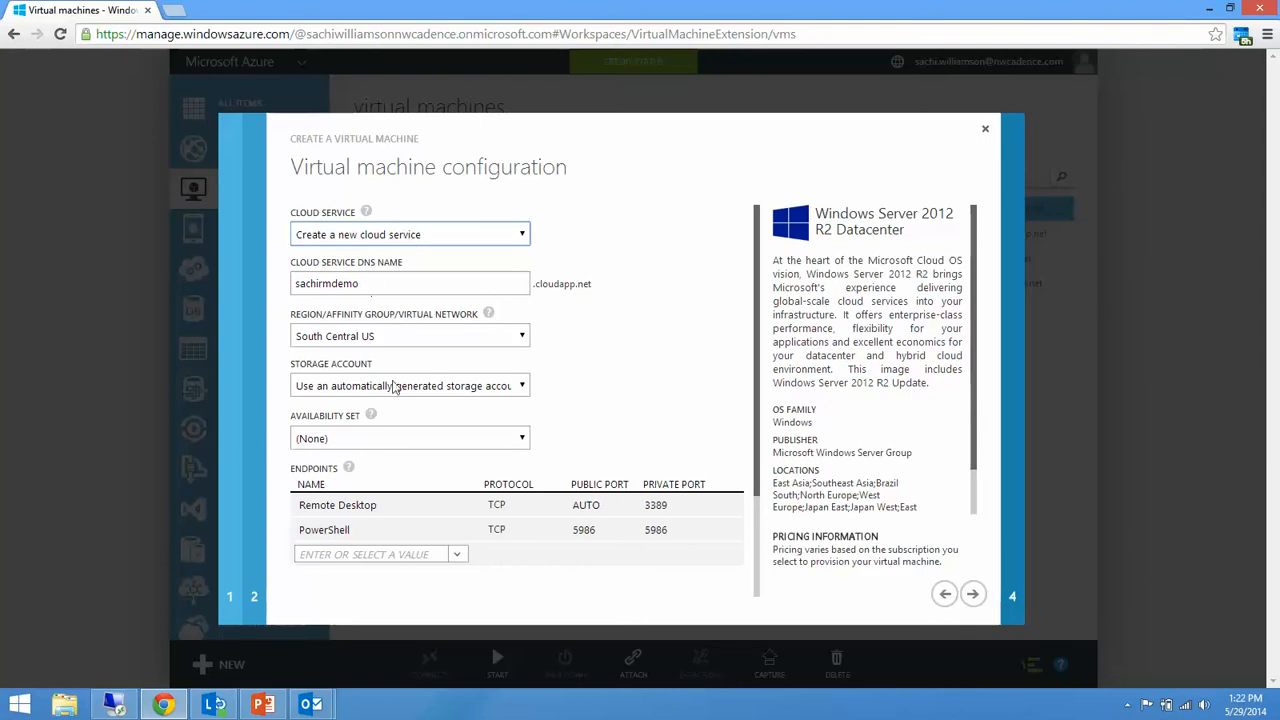
Set the cloud service region to West US and keep the automatically generated storage account.
{"action": "left_click", "coordinate": [392, 337]}
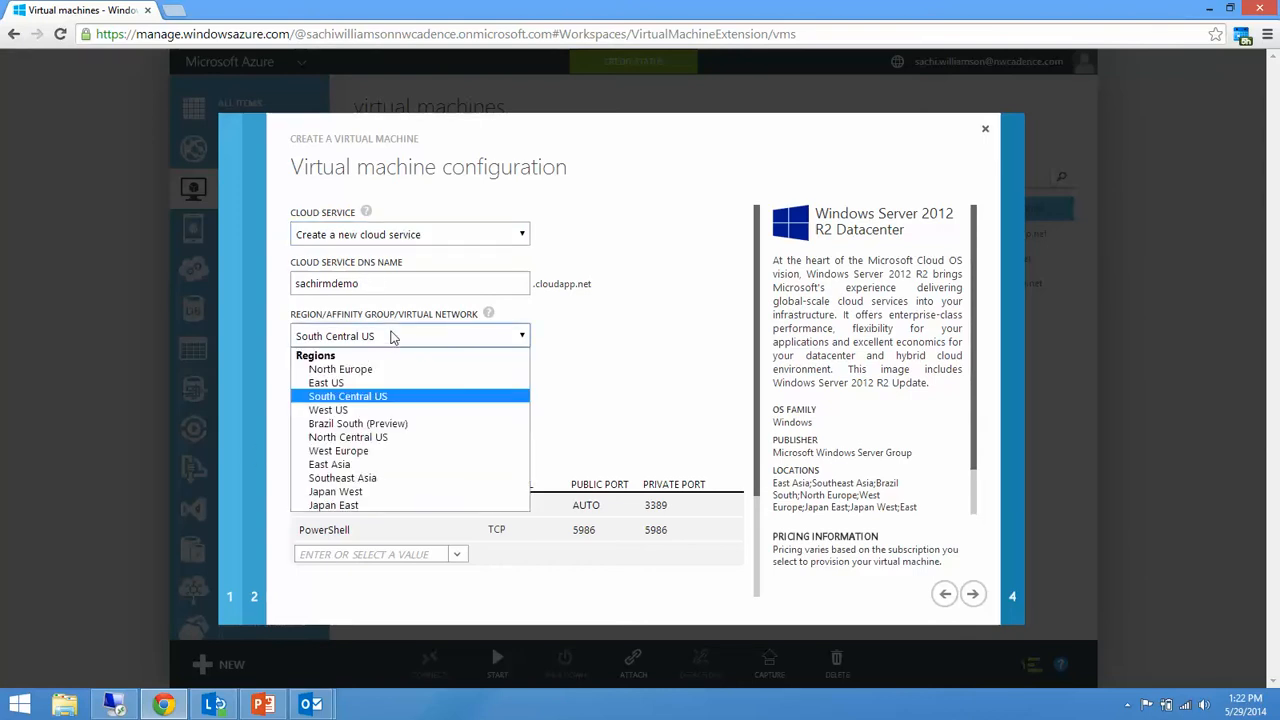
{"action": "left_click", "coordinate": [364, 410]}
{"action": "mouse_move", "coordinate": [369, 414]}
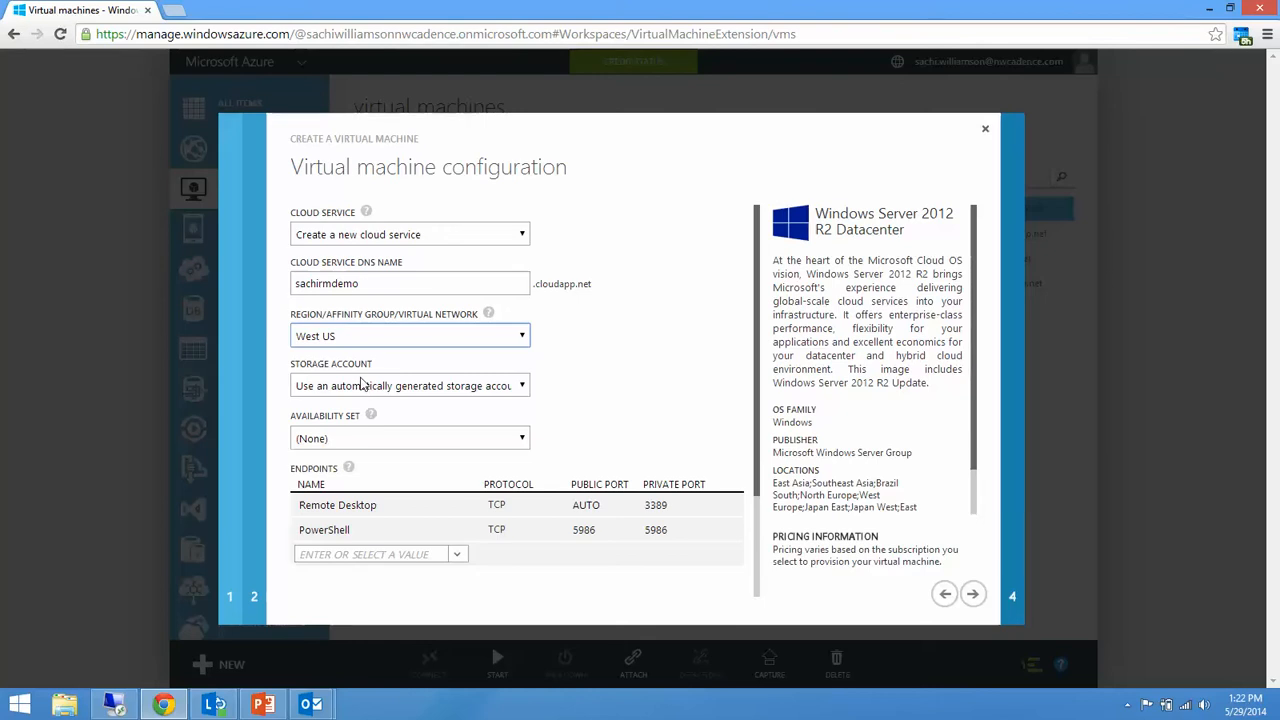
{"action": "left_click", "coordinate": [362, 385]}
{"action": "left_click", "coordinate": [358, 385]}
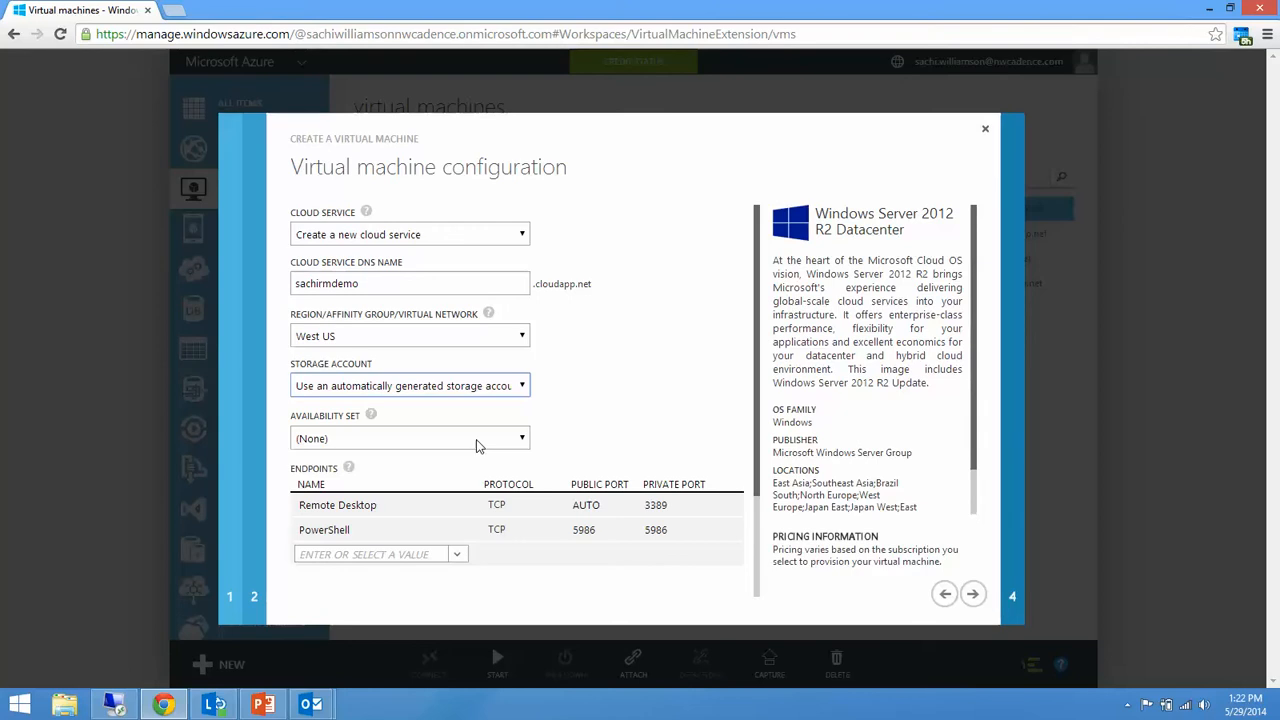
Review the available endpoint types and the VM agent and extension options, and close the wizard without creating the machine.
{"action": "left_click", "coordinate": [459, 553]}
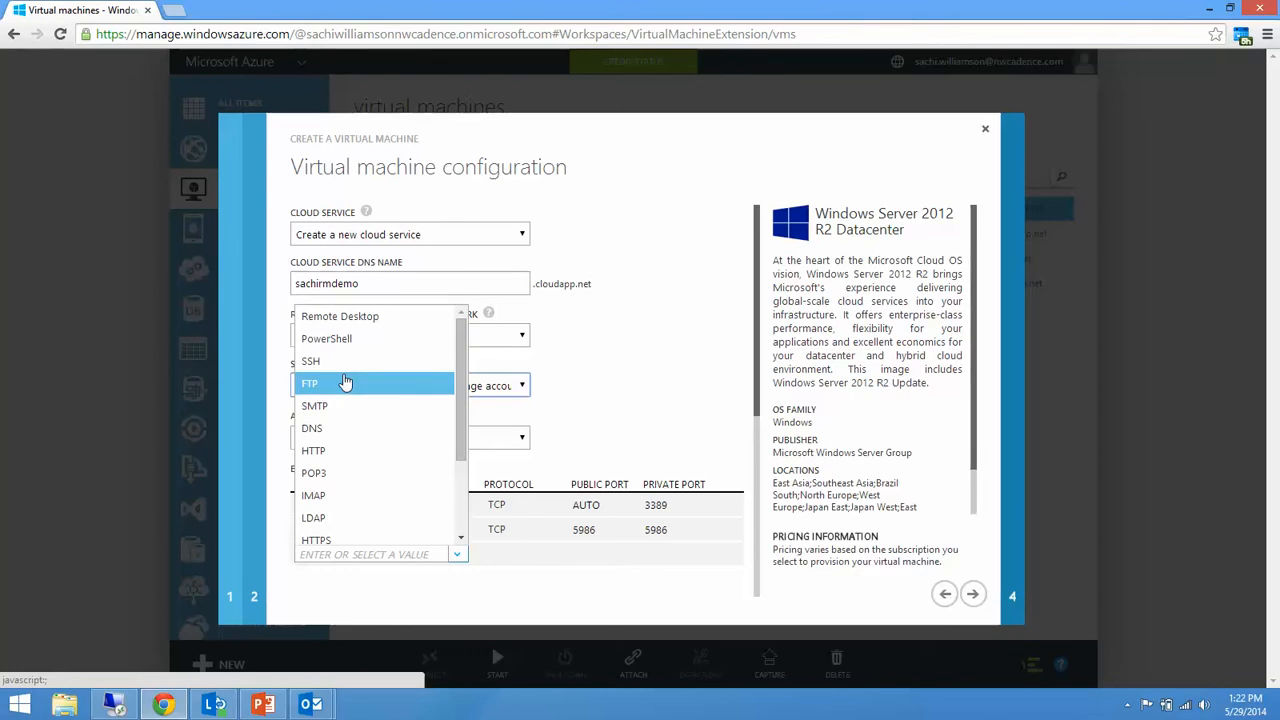
{"action": "left_click", "coordinate": [609, 410]}
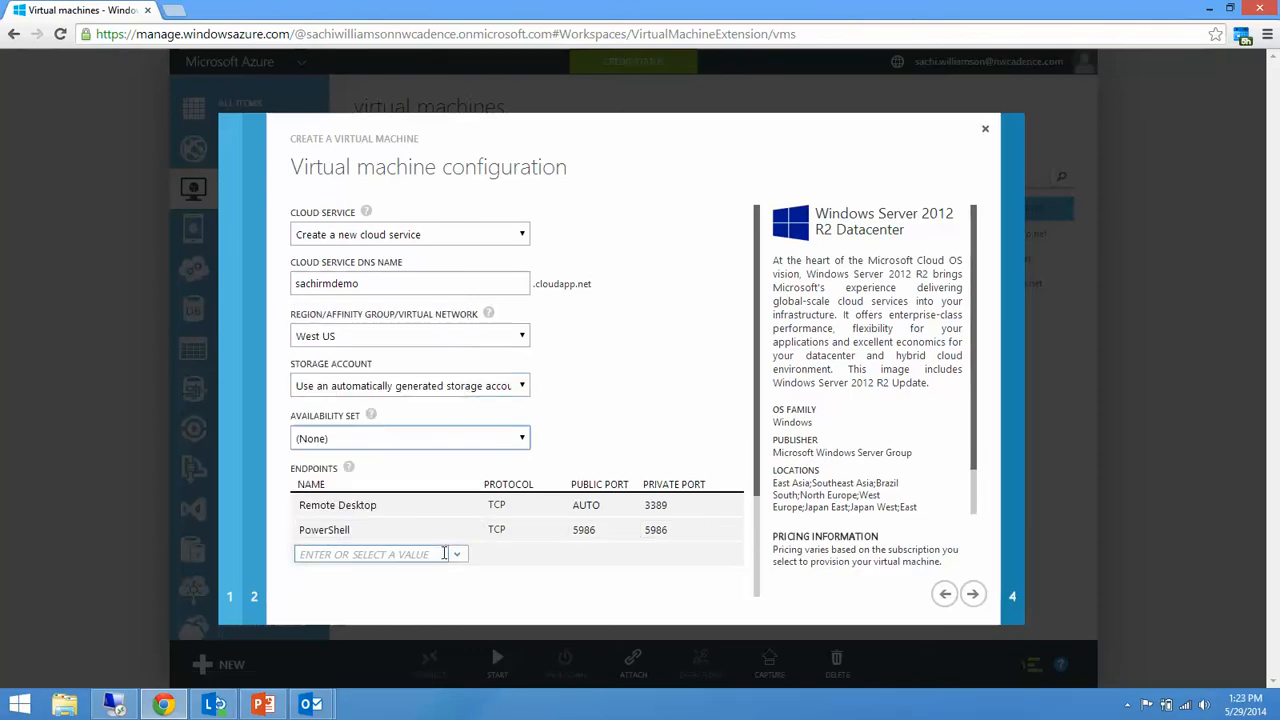
{"action": "left_click", "coordinate": [975, 596]}
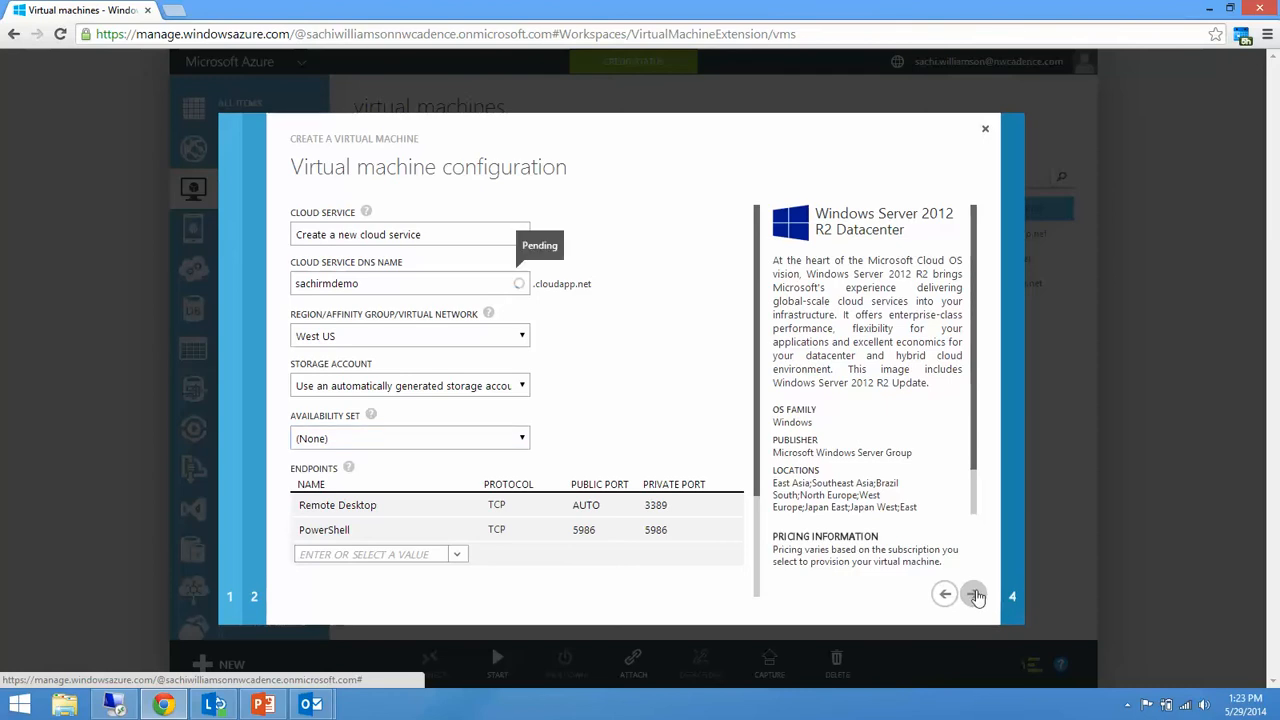
{"action": "left_click", "coordinate": [975, 596]}
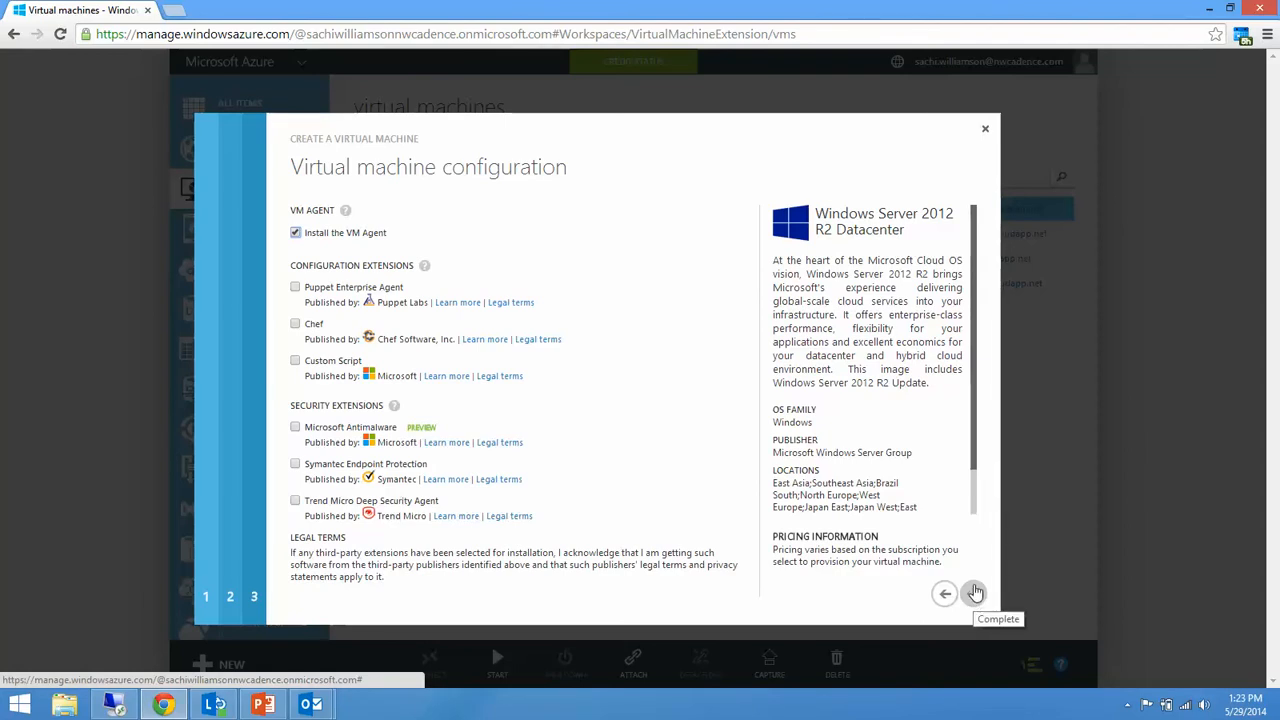
{"action": "left_click", "coordinate": [985, 133]}
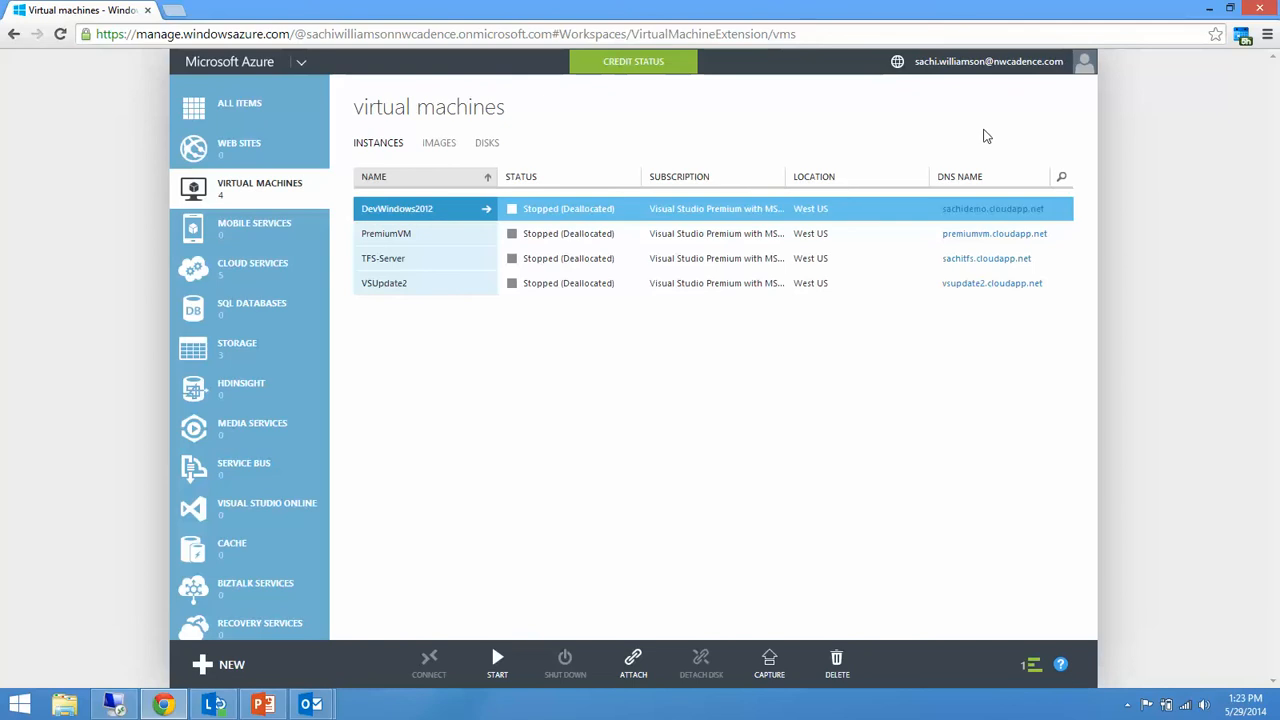
Open the form for creating an image from a VHD and inspect the portalvhds4gxgl38vbs9k9 storage account.
{"action": "left_click", "coordinate": [442, 146]}
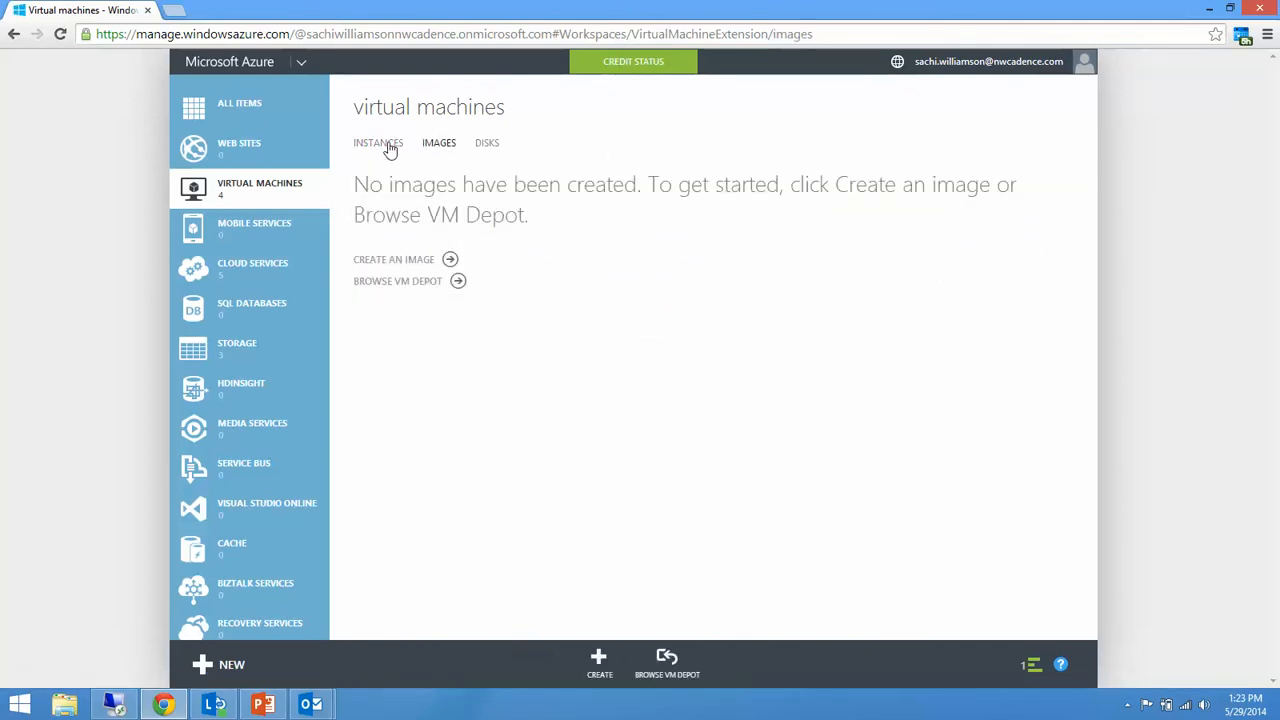
{"action": "left_click", "coordinate": [406, 260]}
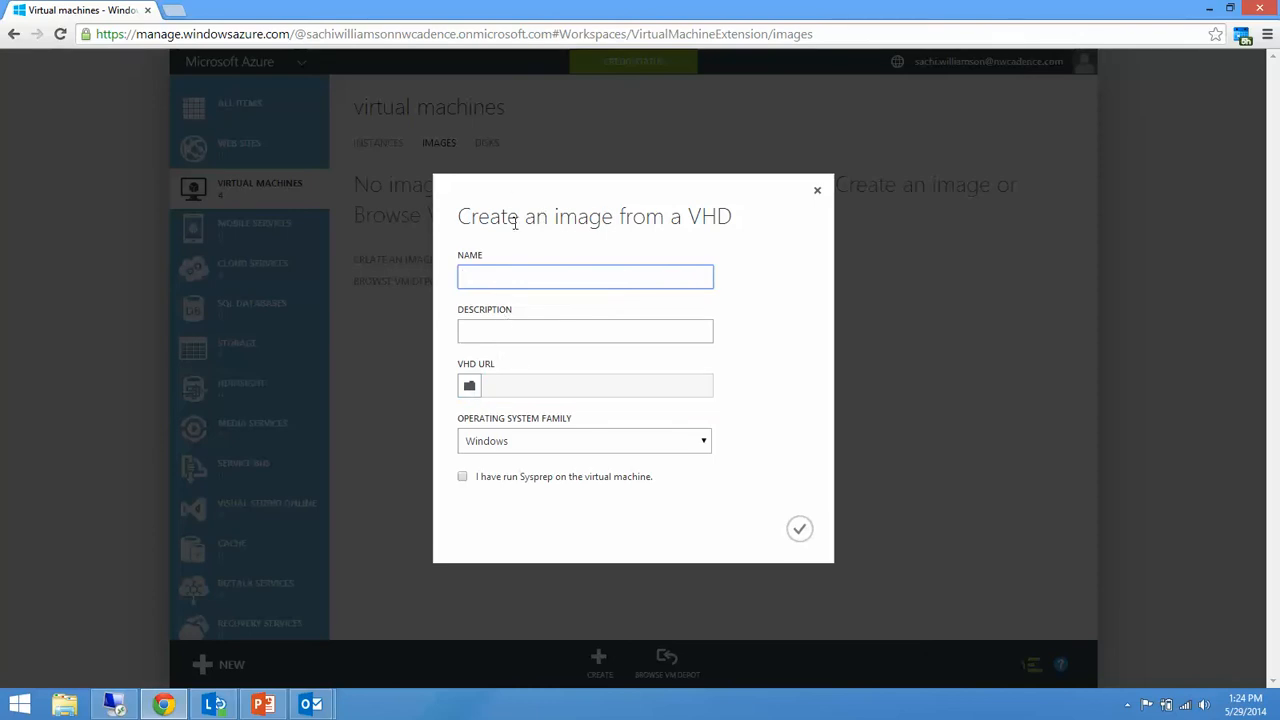
{"action": "left_click", "coordinate": [470, 388]}
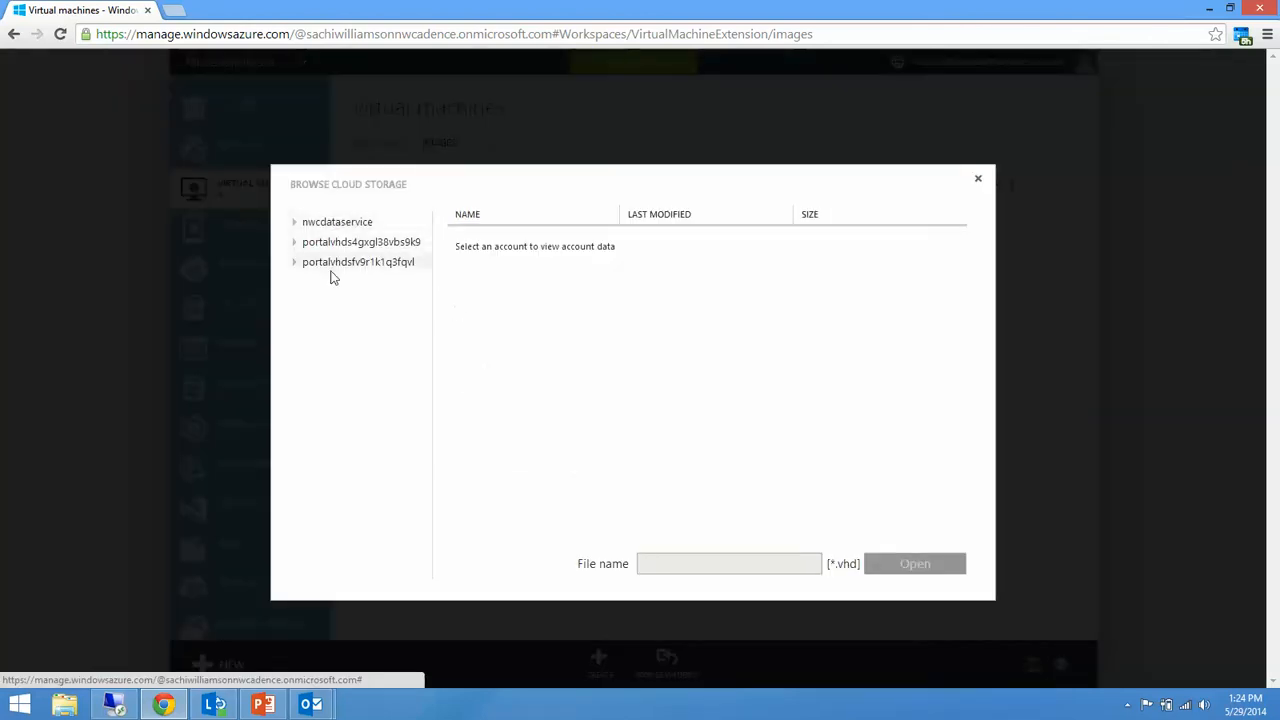
{"action": "left_click", "coordinate": [312, 244]}
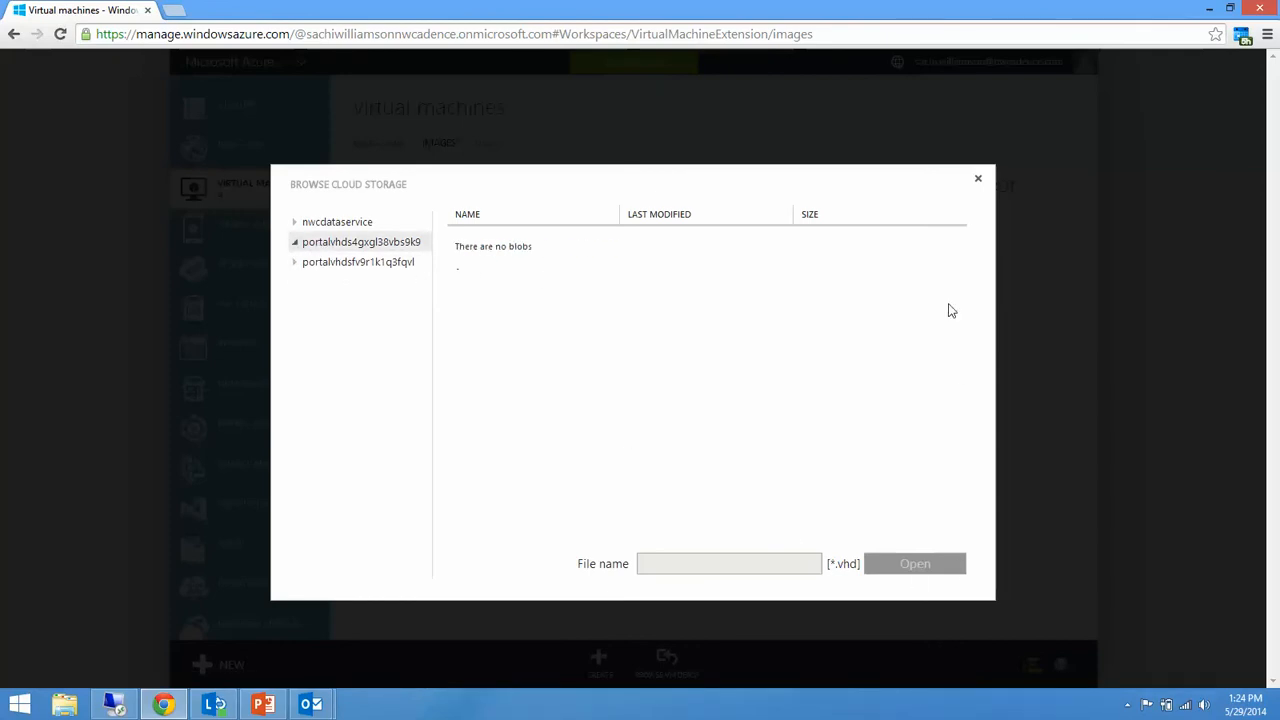
{"action": "left_click", "coordinate": [977, 178]}
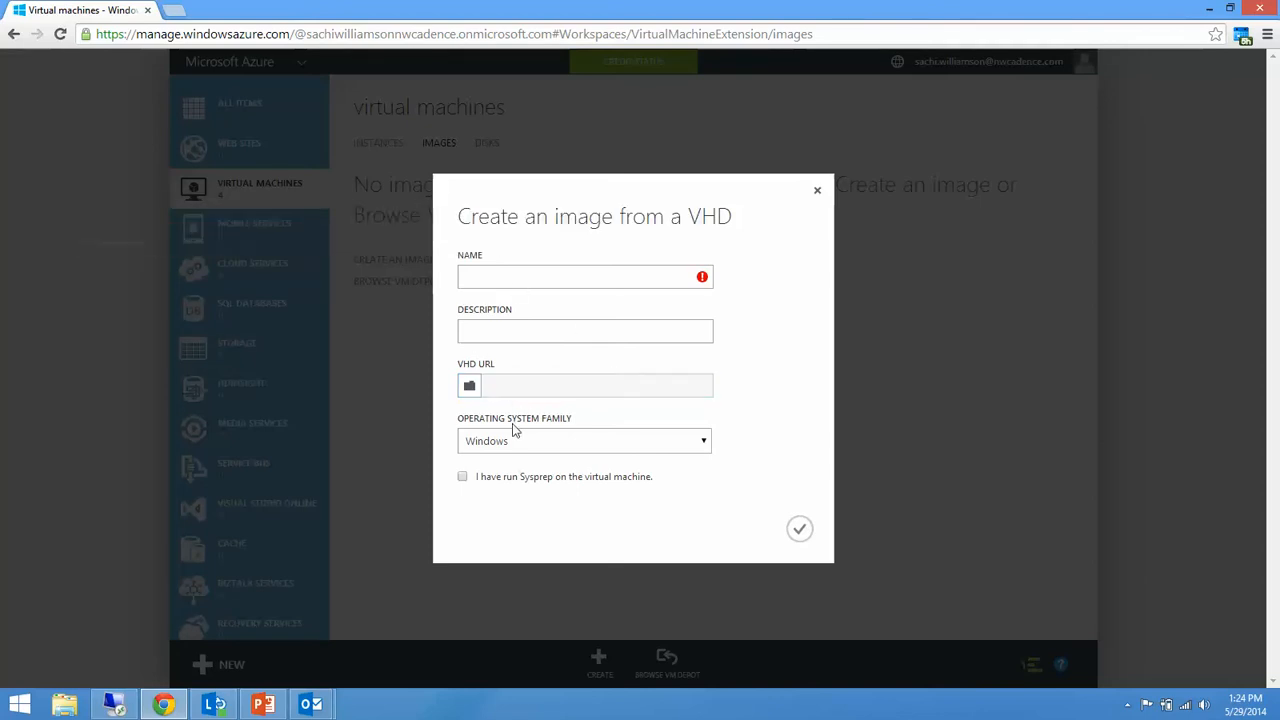
Check the operating system family choices for a VHD image and close the form without creating it.
{"action": "left_click", "coordinate": [476, 441]}
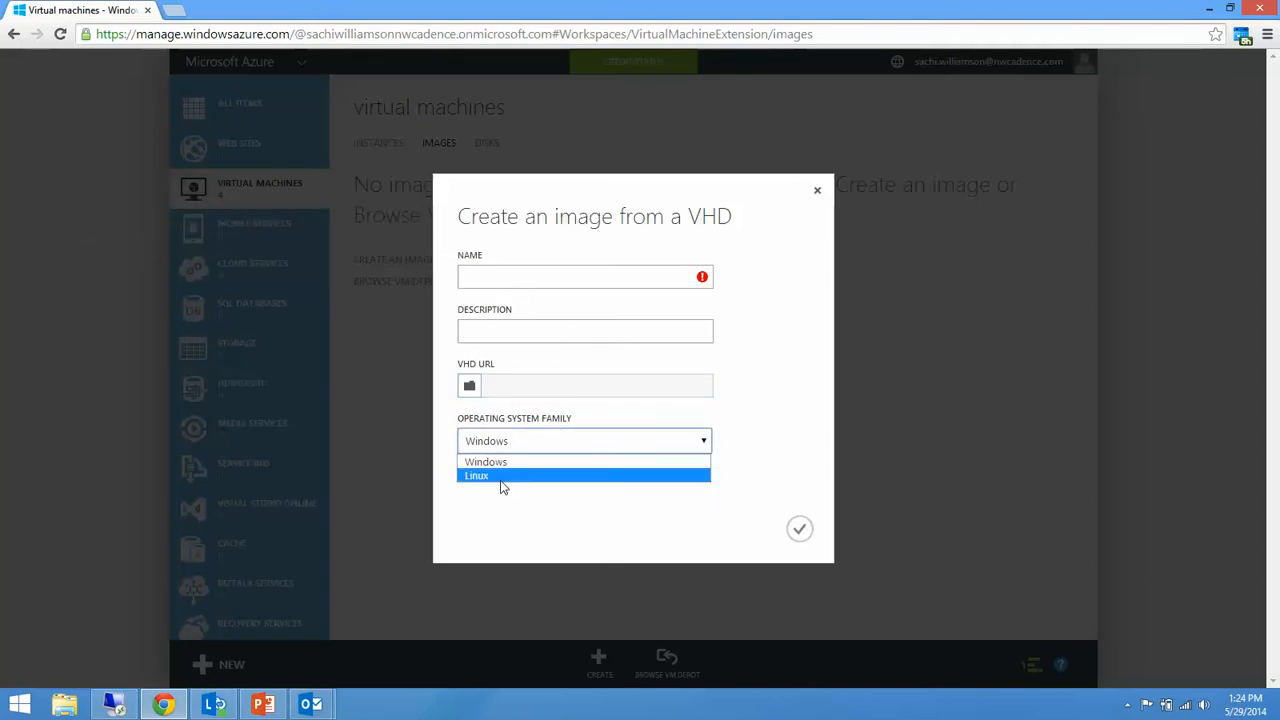
{"action": "left_click", "coordinate": [766, 394]}
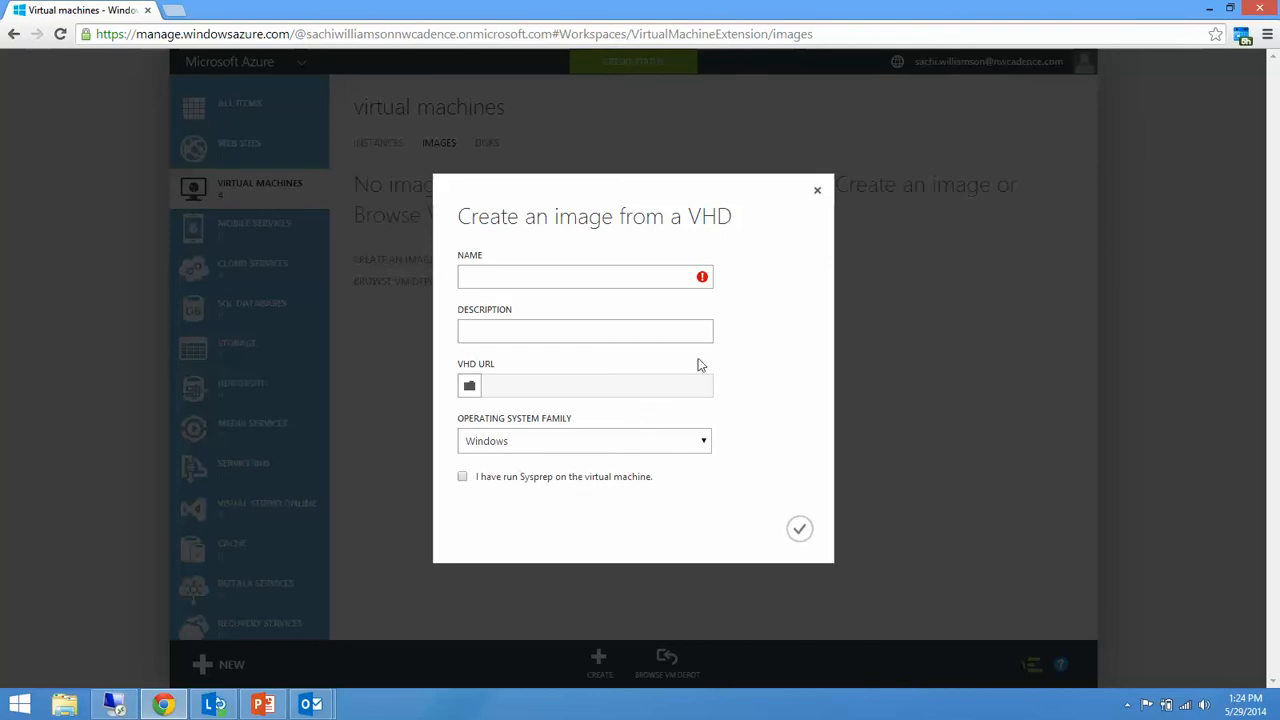
{"action": "left_click", "coordinate": [818, 194]}
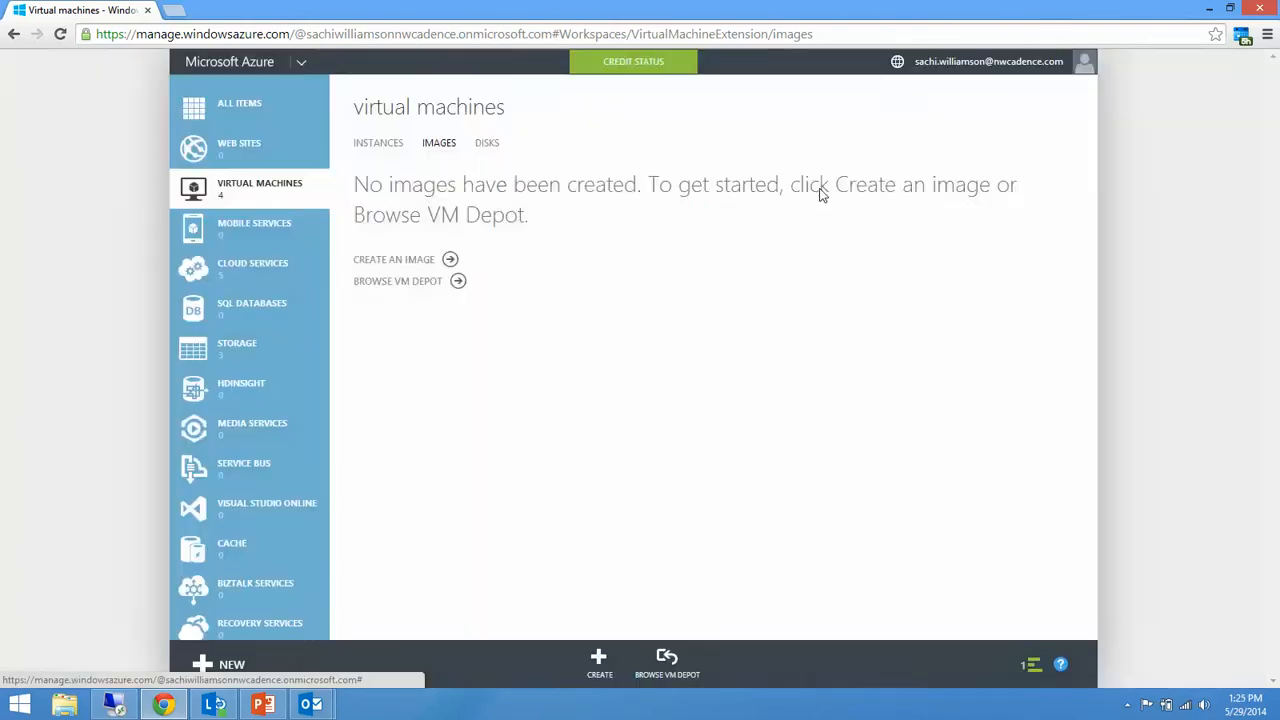
Return to the virtual machine instances and view the capture settings for DevWindows2012 without capturing it.
{"action": "left_click", "coordinate": [388, 143]}
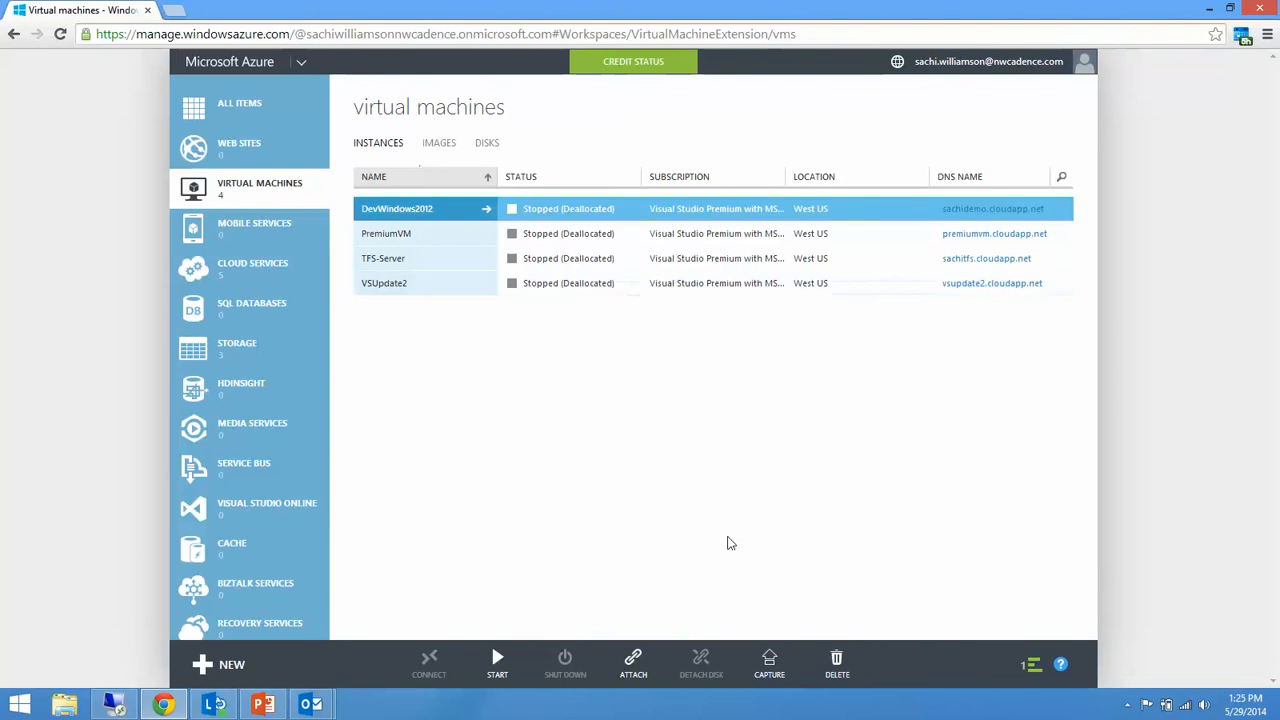
{"action": "left_click", "coordinate": [770, 668]}
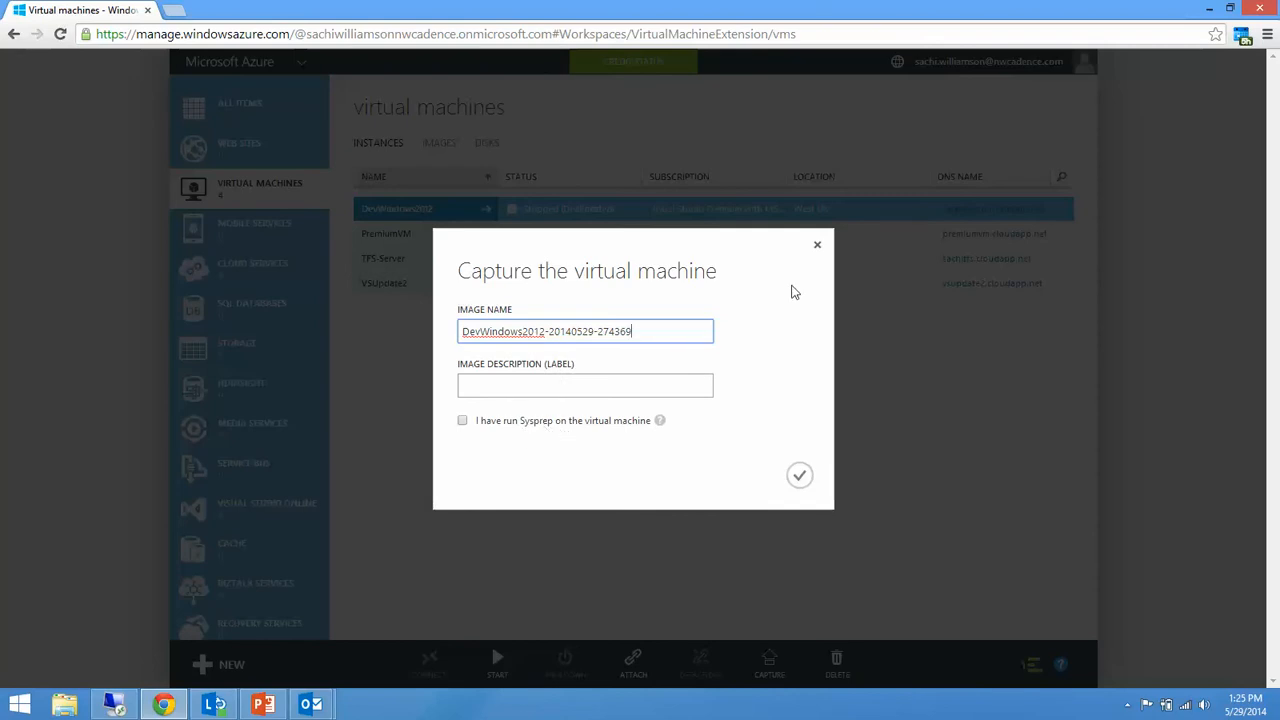
{"action": "left_click", "coordinate": [817, 246]}
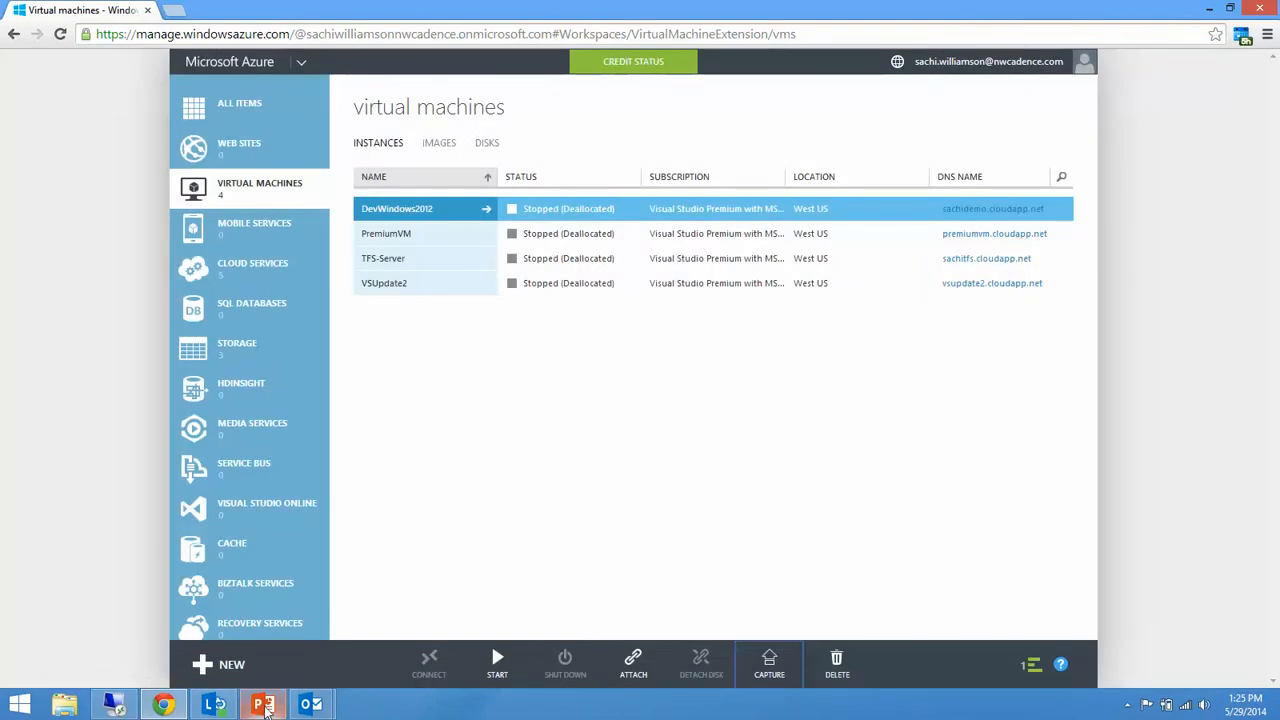
Switch to the PowerPoint presentation and start the slide show from the current slide.
{"action": "mouse_move", "coordinate": [266, 708]}
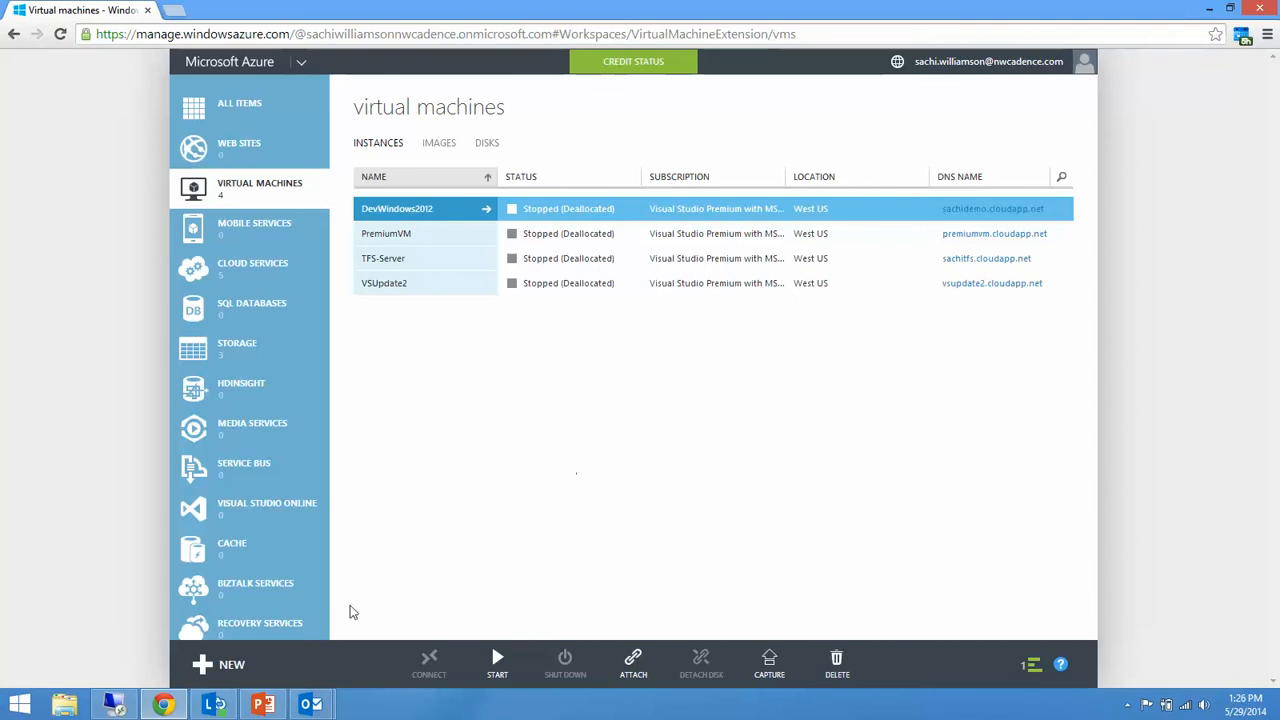
{"action": "left_click", "coordinate": [286, 700]}
{"action": "key", "text": "shift+F5"}
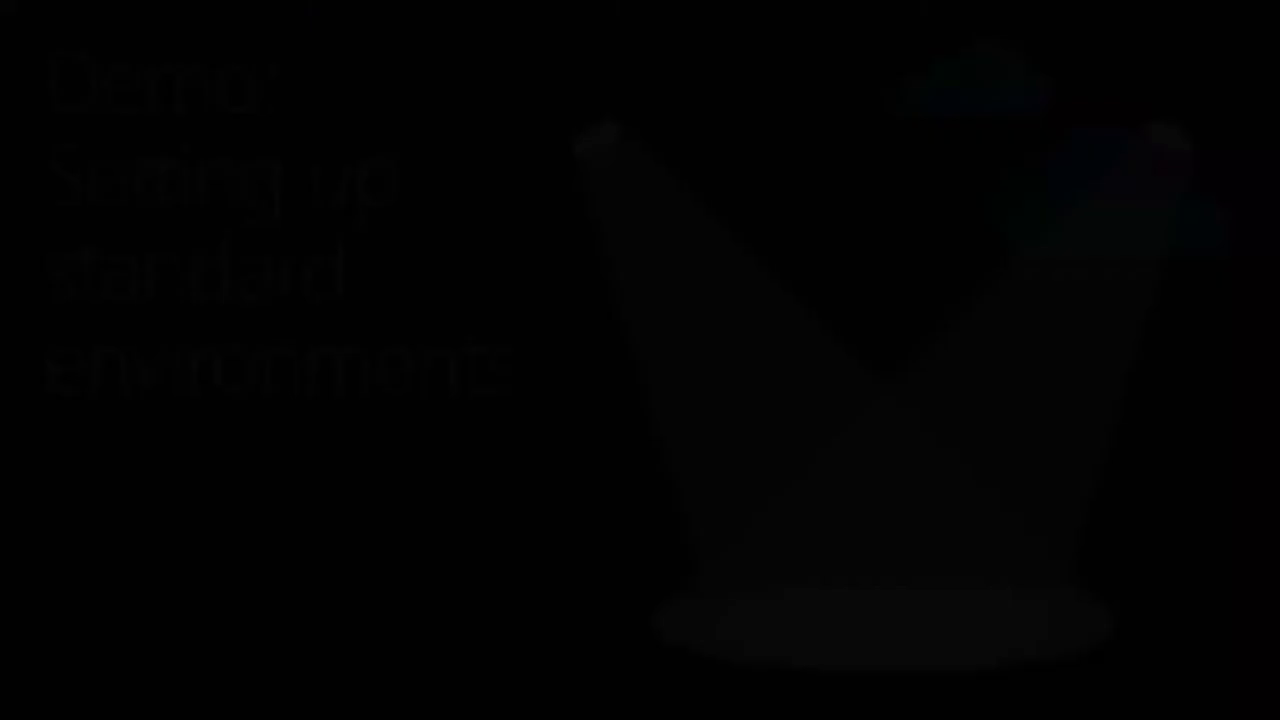
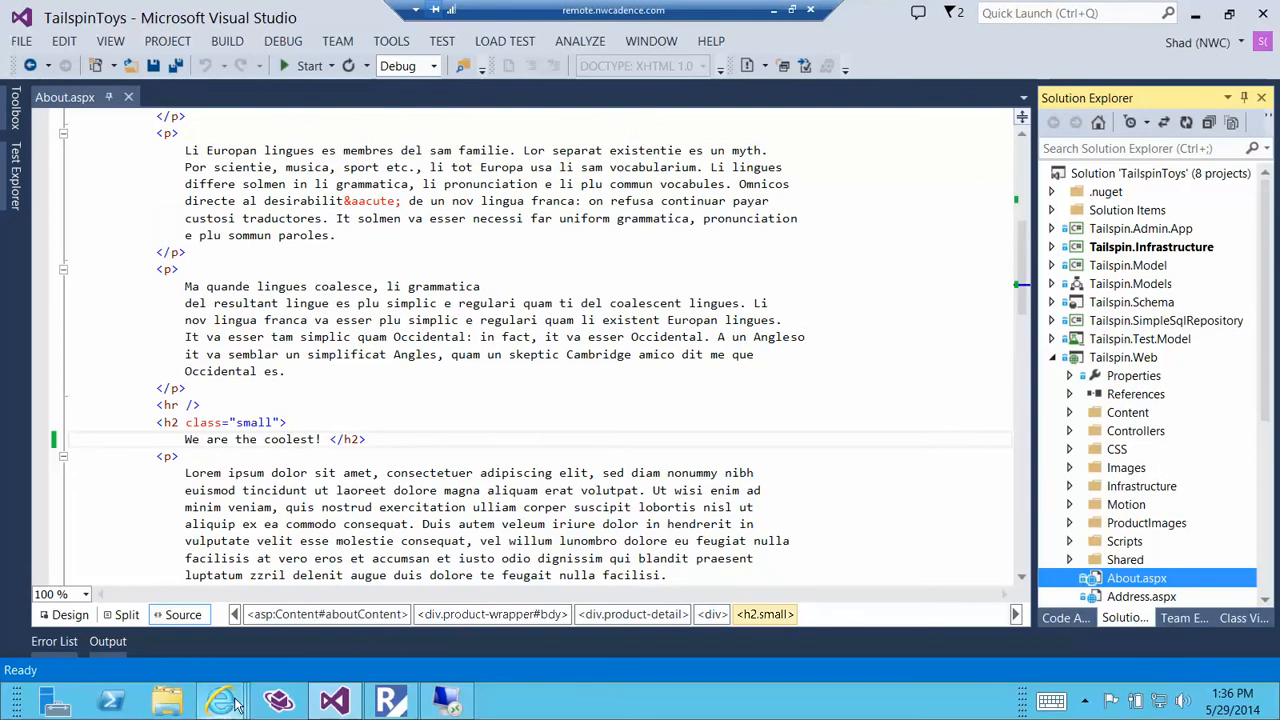
Switch to Internet Explorer and view the Tailspin Toys About page on the dev-nwc.cloudapp.net development site.
{"action": "mouse_move", "coordinate": [221, 700]}
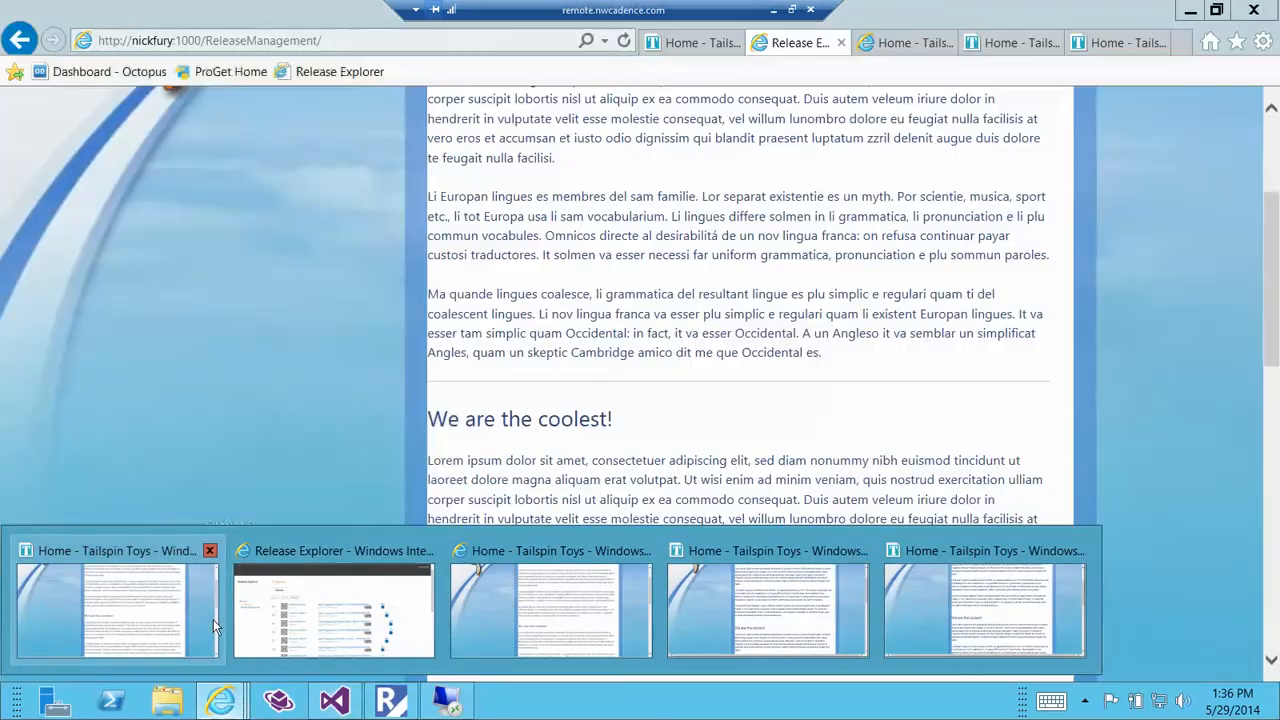
{"action": "left_click", "coordinate": [213, 619]}
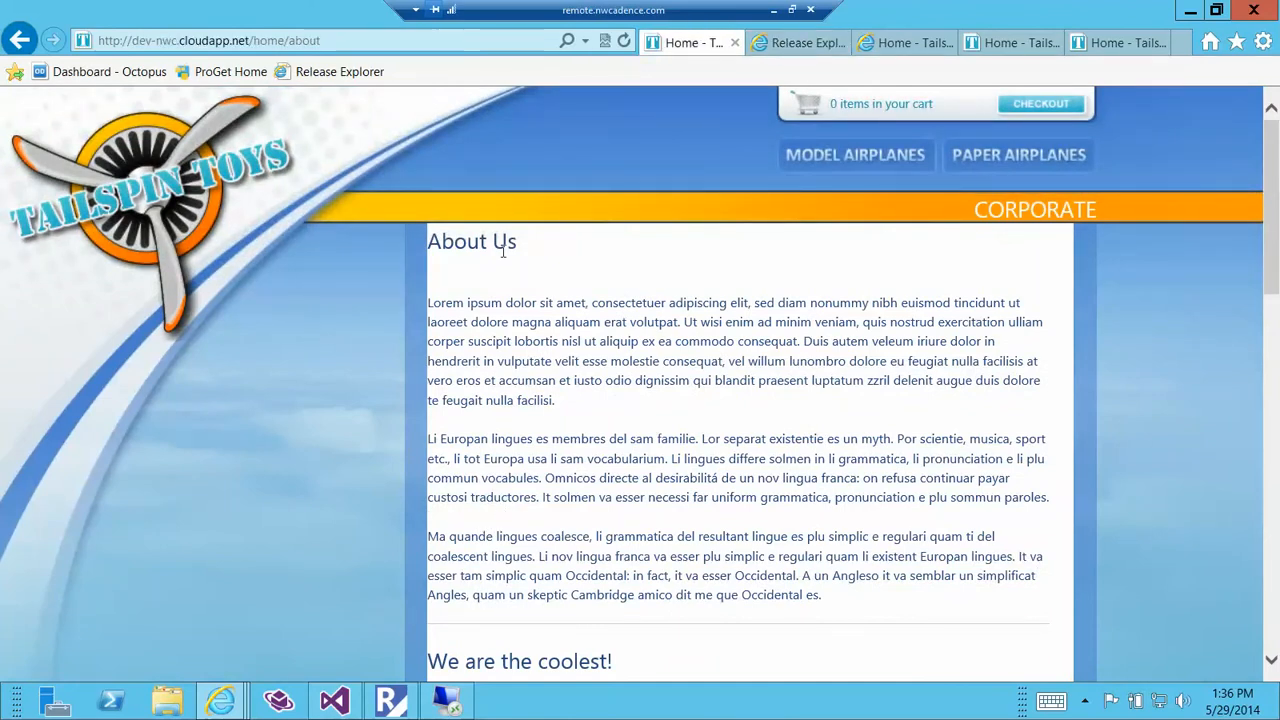
{"action": "scroll", "coordinate": [437, 288], "scroll_direction": "down", "scroll_amount": 1}
{"action": "scroll", "coordinate": [617, 355], "scroll_direction": "up", "scroll_amount": 1}
{"action": "left_click", "coordinate": [268, 42]}
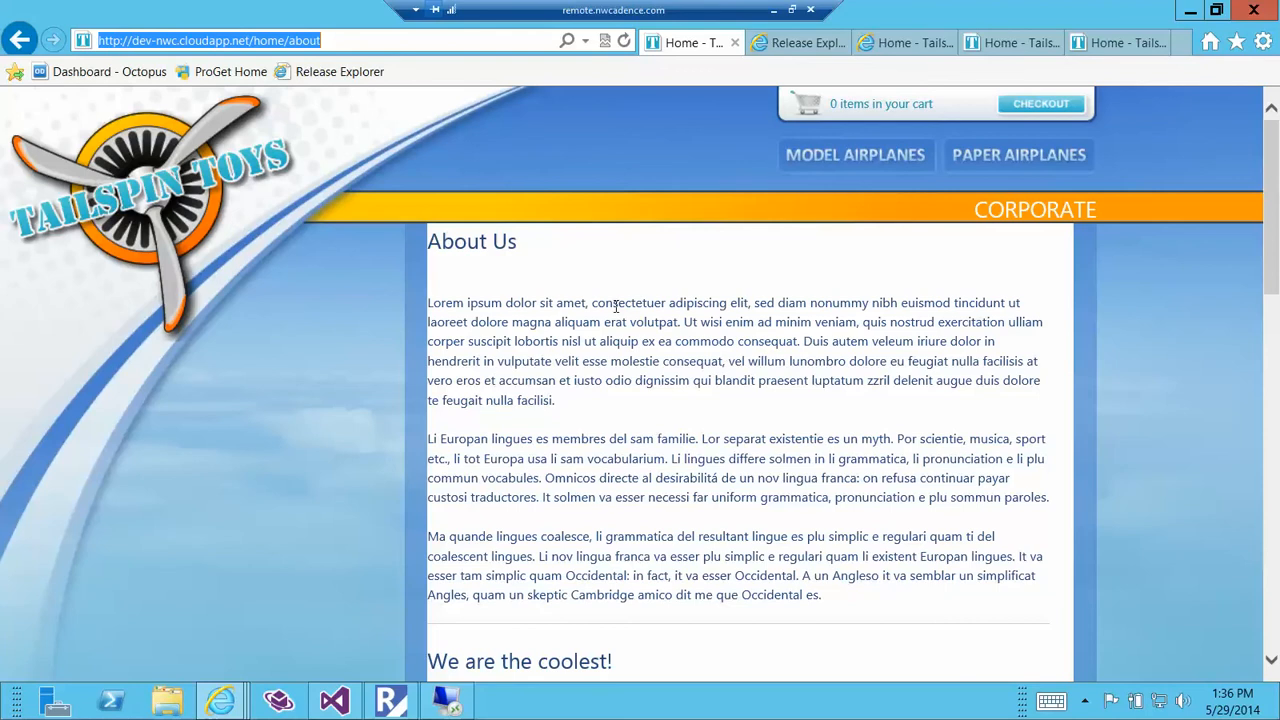
View the About page on the QA, UAT and production sites to compare the heading across environments.
{"action": "left_click", "coordinate": [887, 47]}
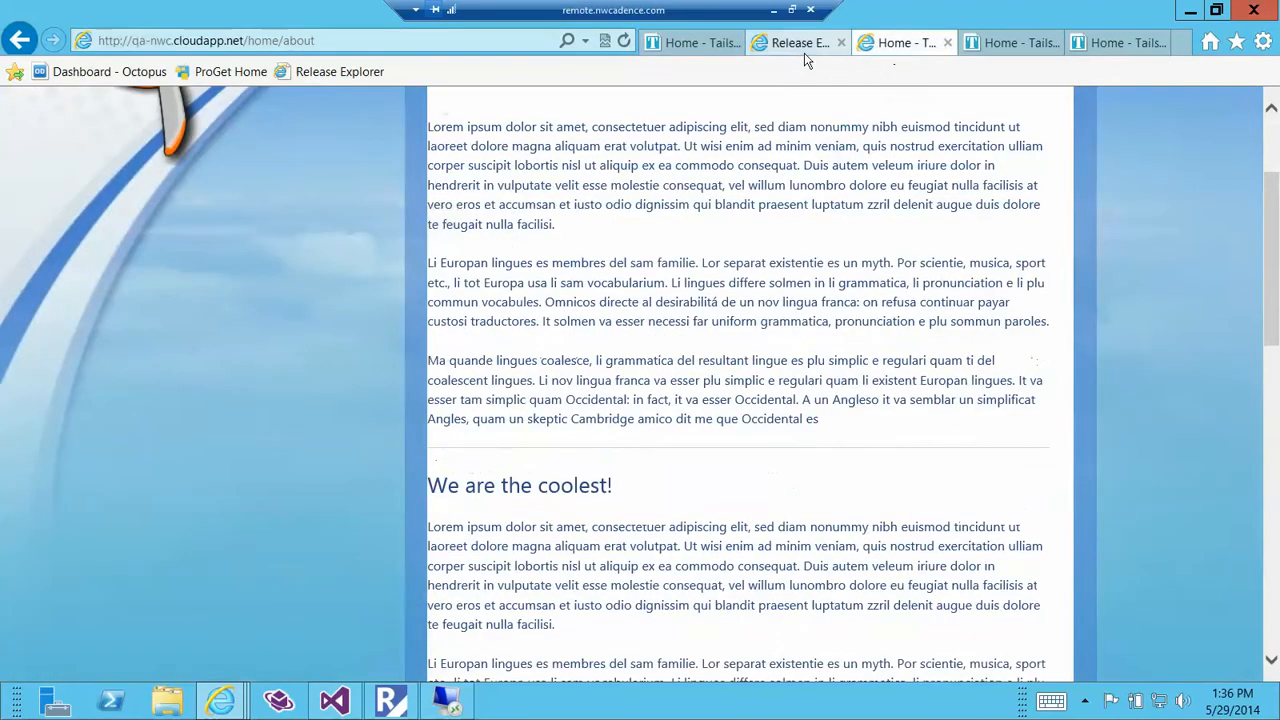
{"action": "left_click", "coordinate": [175, 42]}
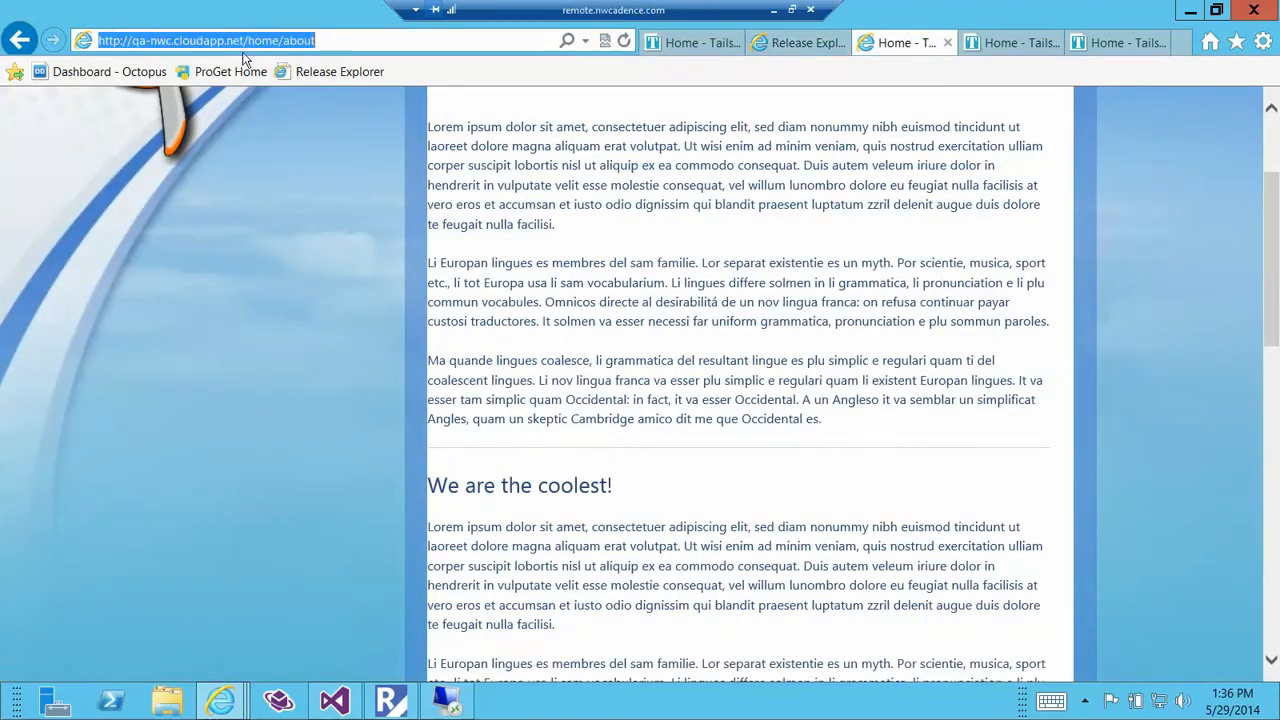
{"action": "left_click", "coordinate": [989, 44]}
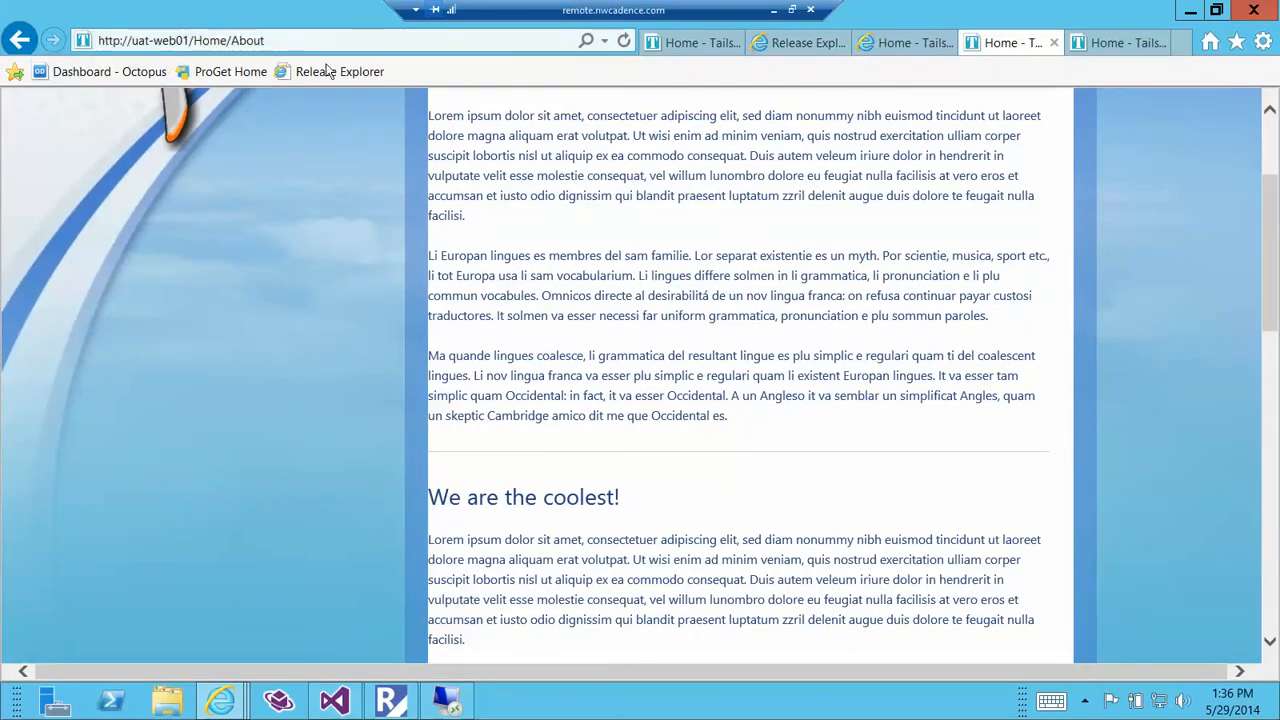
{"action": "left_click", "coordinate": [1092, 40]}
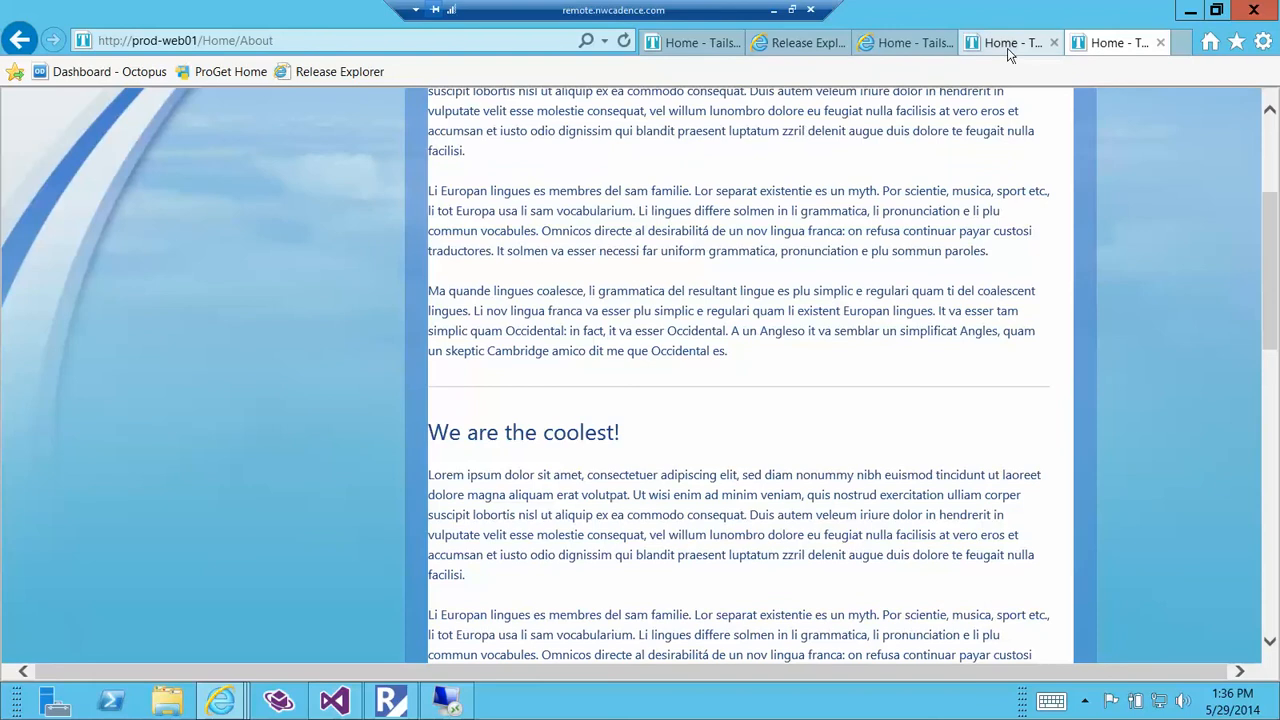
View the releases to approve in Release Explorer and the approval requests in the Release Management client, returning to the browser.
{"action": "left_click", "coordinate": [790, 43]}
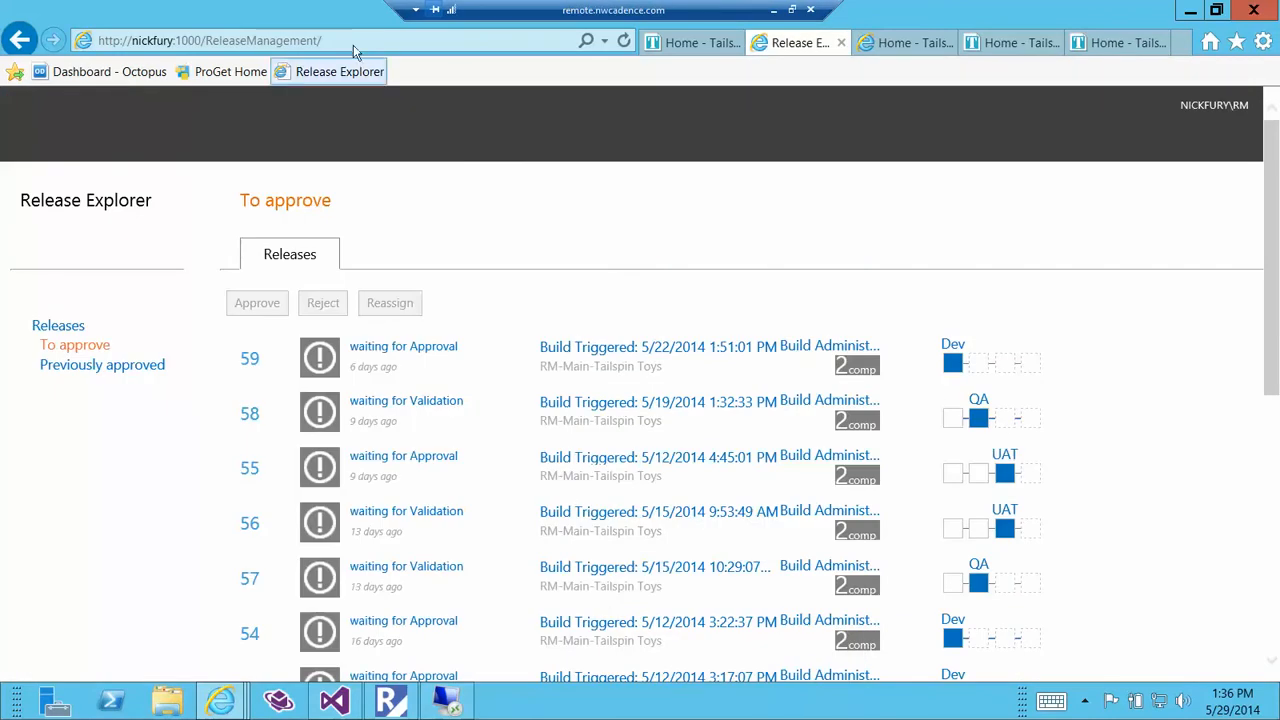
{"action": "left_click", "coordinate": [391, 700]}
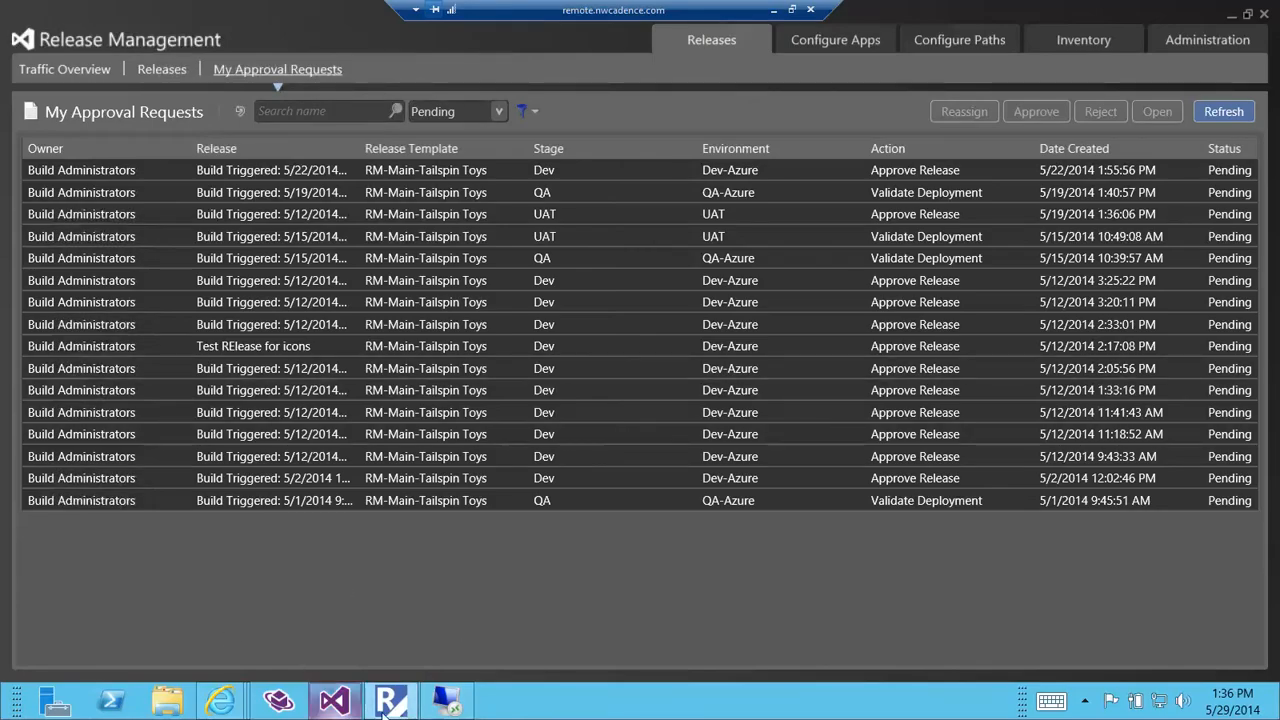
{"action": "left_click", "coordinate": [386, 705]}
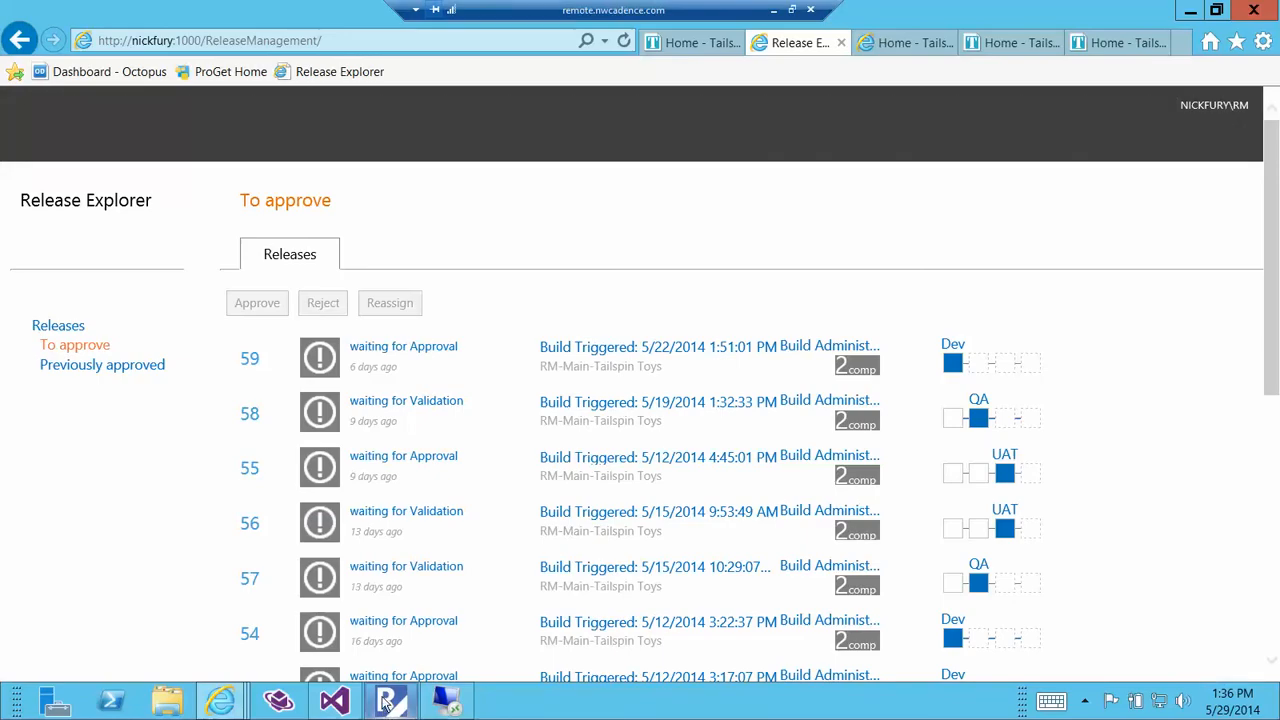
Return to Visual Studio, replace the "We are the coolest!" heading in About.aspx with "We are the best team ever, and here's why:" and save the file.
{"action": "left_click", "coordinate": [1190, 16]}
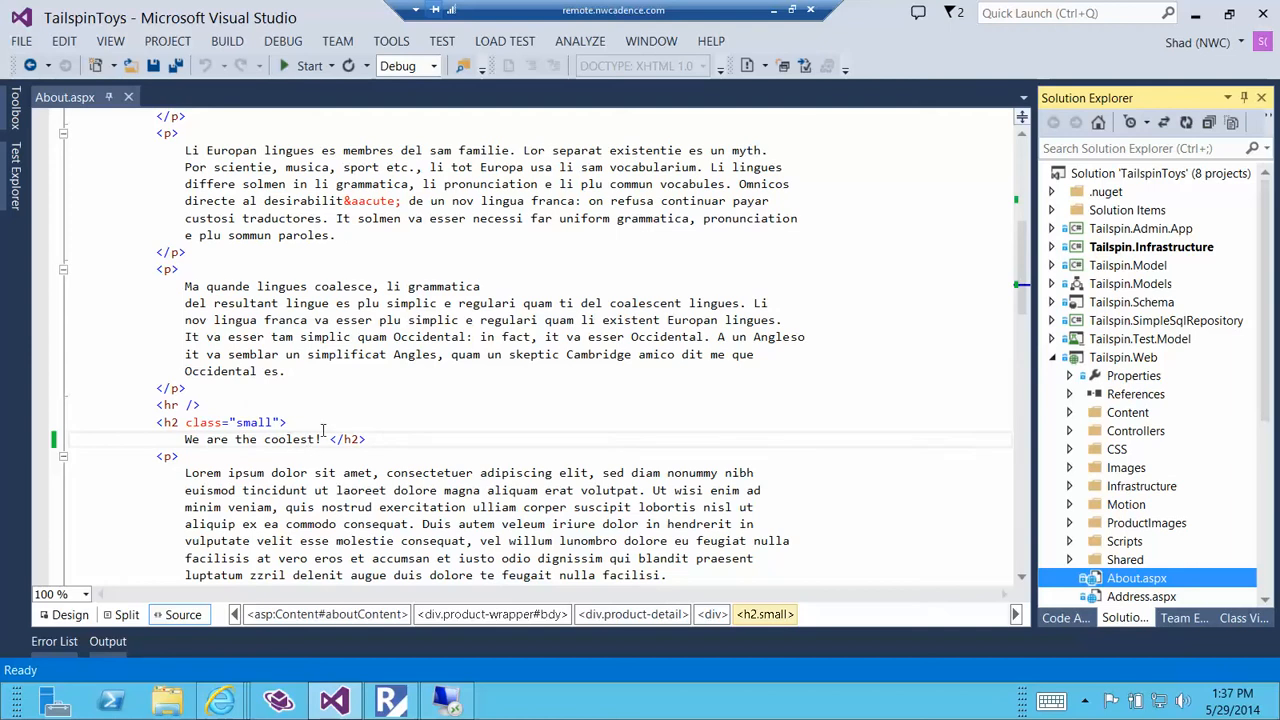
{"action": "left_click_drag", "start_coordinate": [322, 439], "coordinate": [185, 439]}
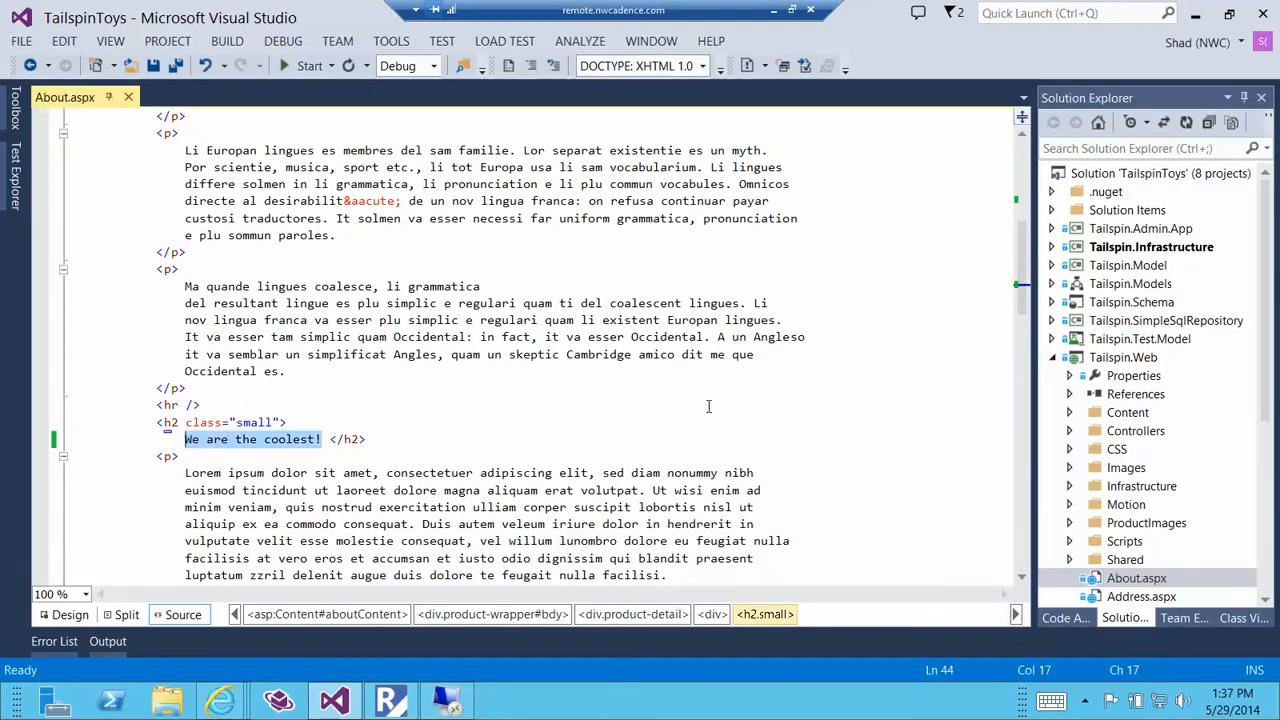
{"action": "type", "text": "We are the best"}
{"action": "type", "text": " team ever, and h"}
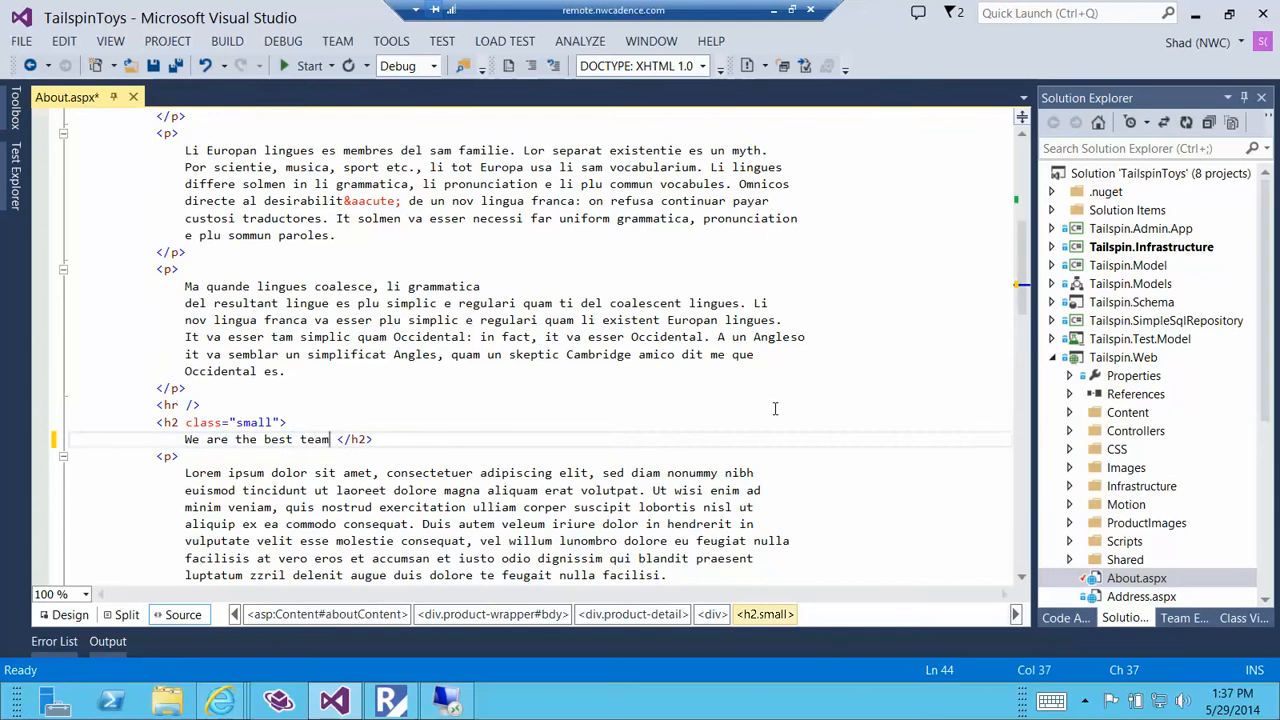
{"action": "type", "text": "ere's why:"}
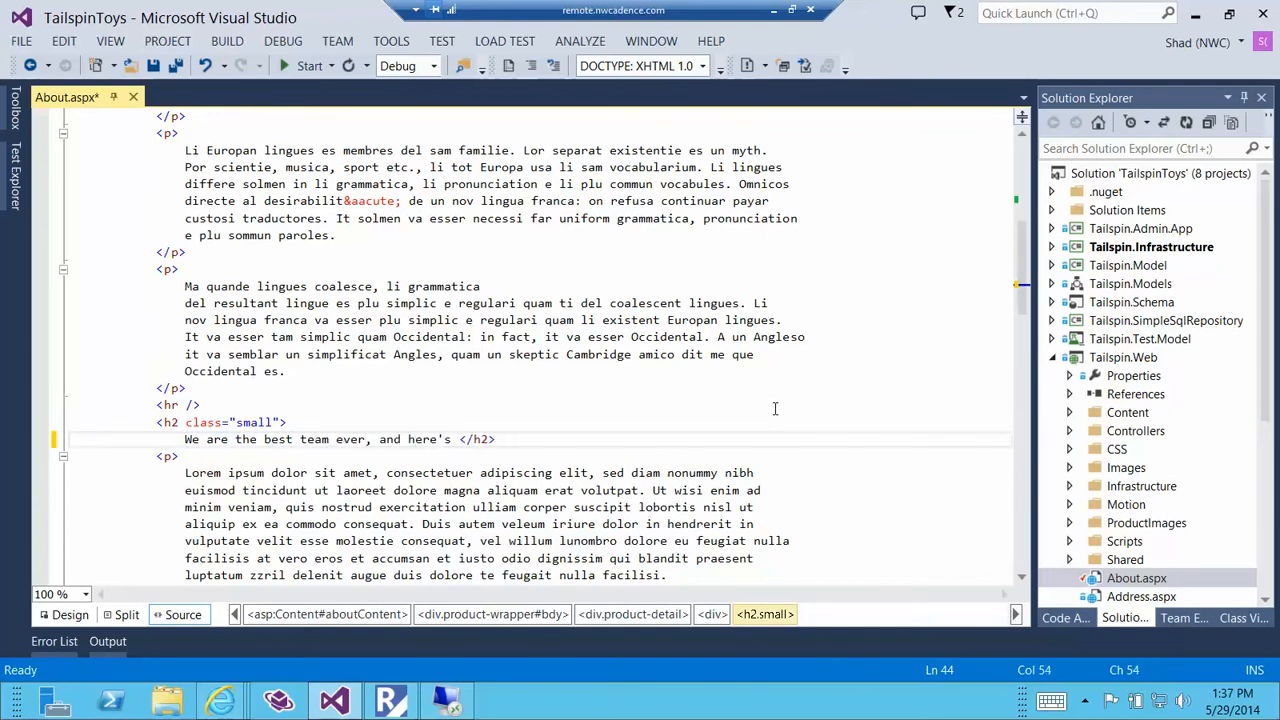
{"action": "key", "text": "BackSpace"}
{"action": "key", "text": "ctrl+s"}
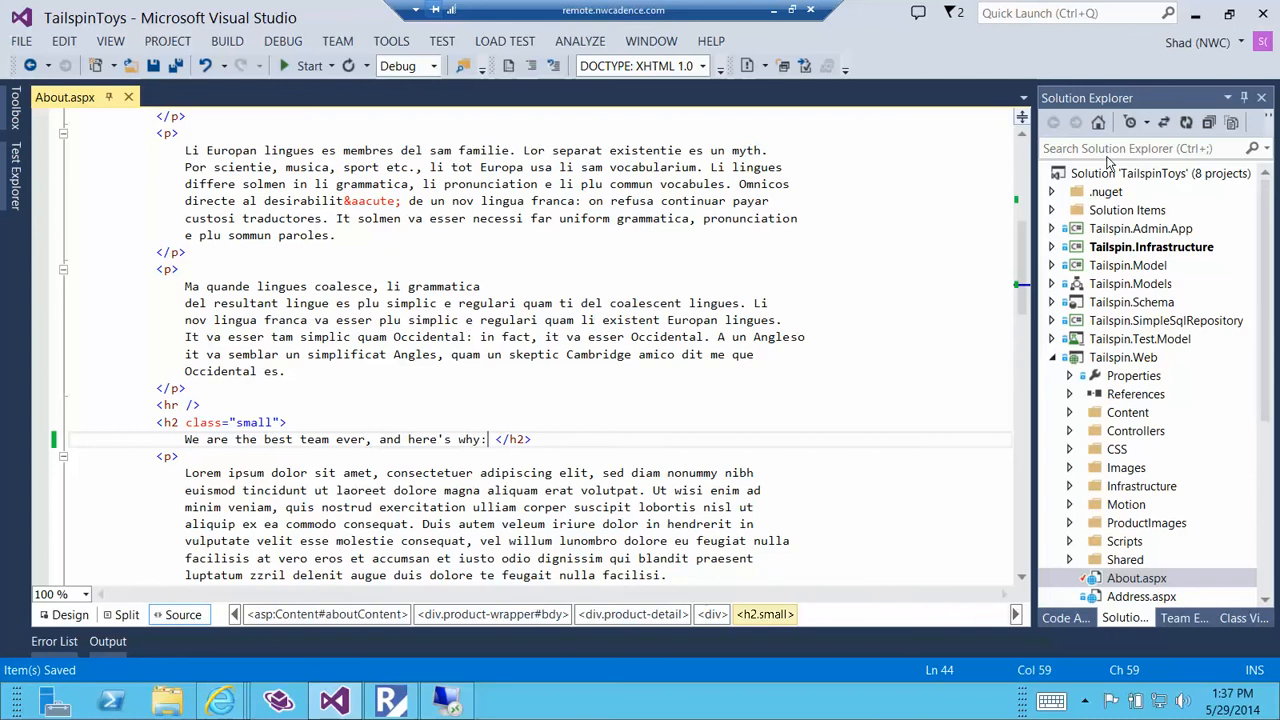
Open the RM- Main-TailspinToys build definition for editing from the team project's builds.
{"action": "left_click", "coordinate": [1099, 124]}
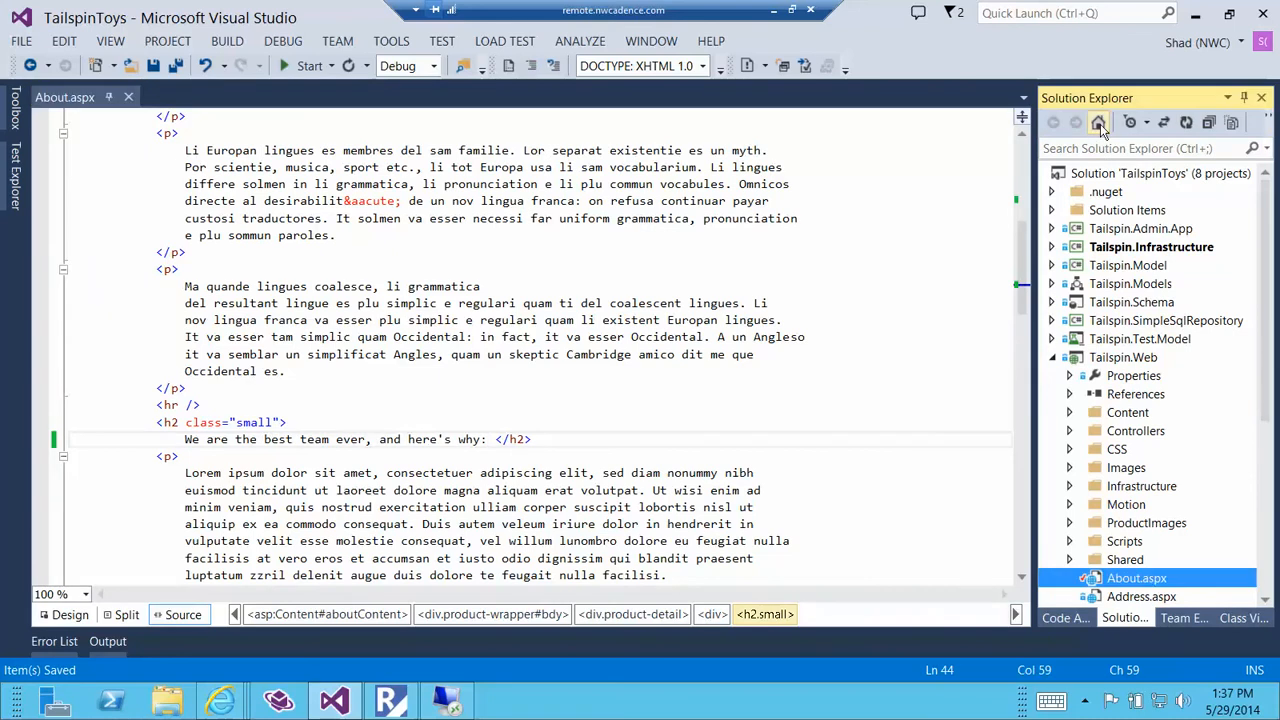
{"action": "left_click", "coordinate": [1184, 618]}
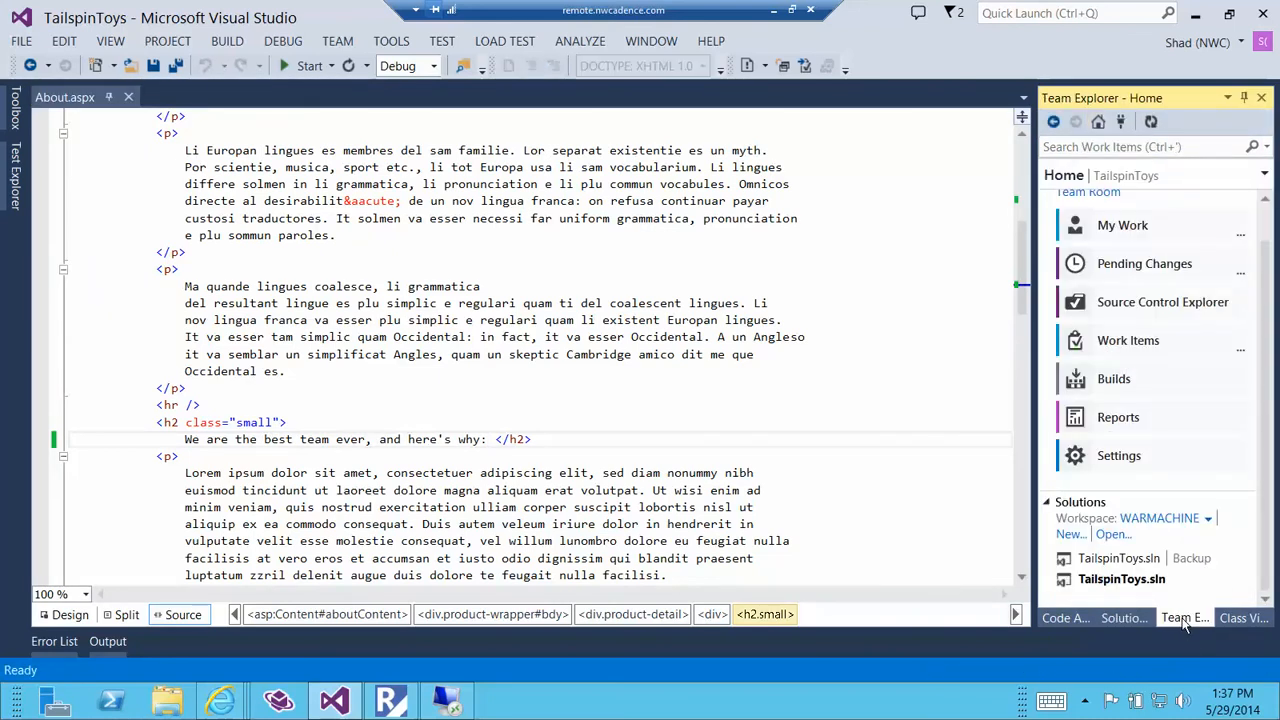
{"action": "left_click", "coordinate": [1140, 384]}
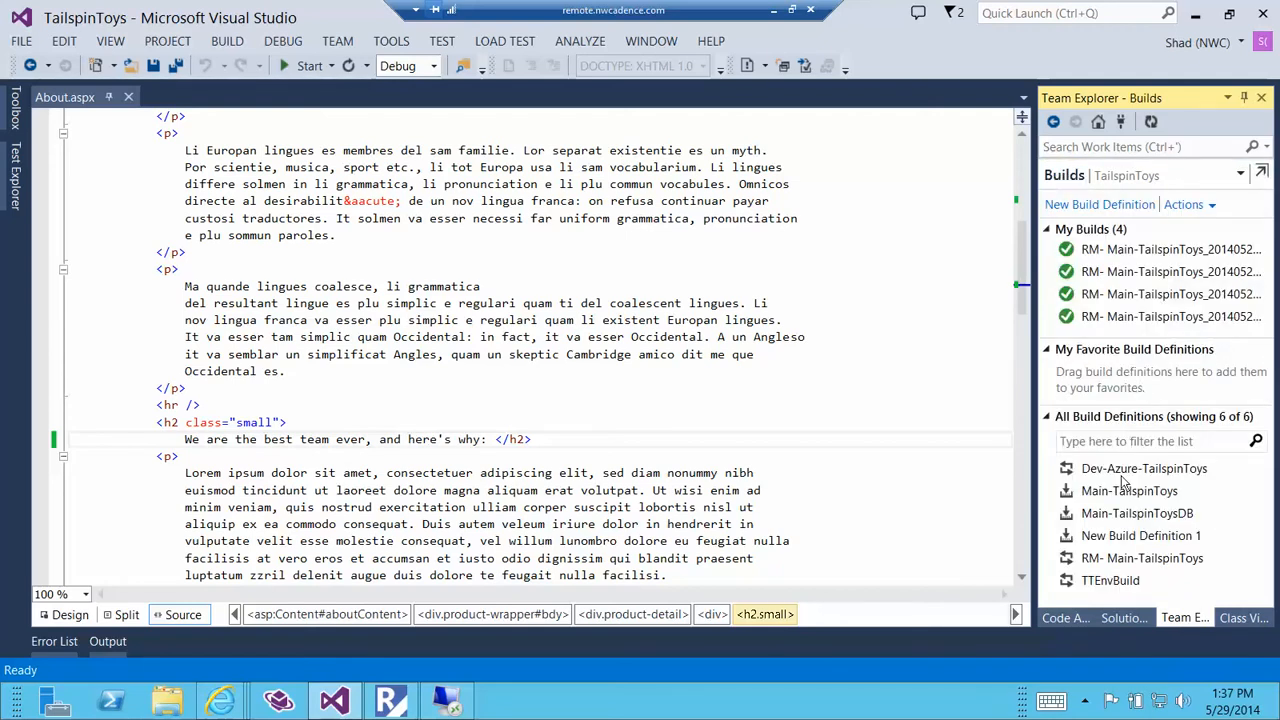
{"action": "right_click", "coordinate": [1090, 562]}
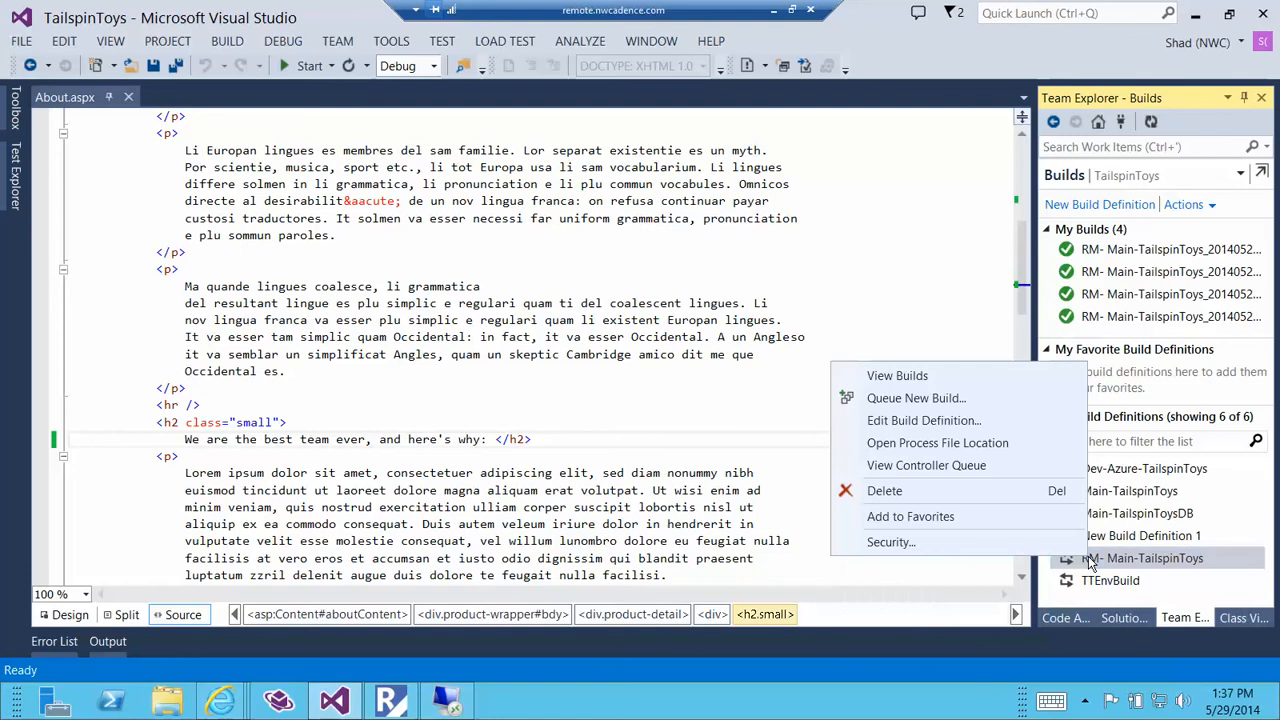
{"action": "left_click", "coordinate": [923, 421]}
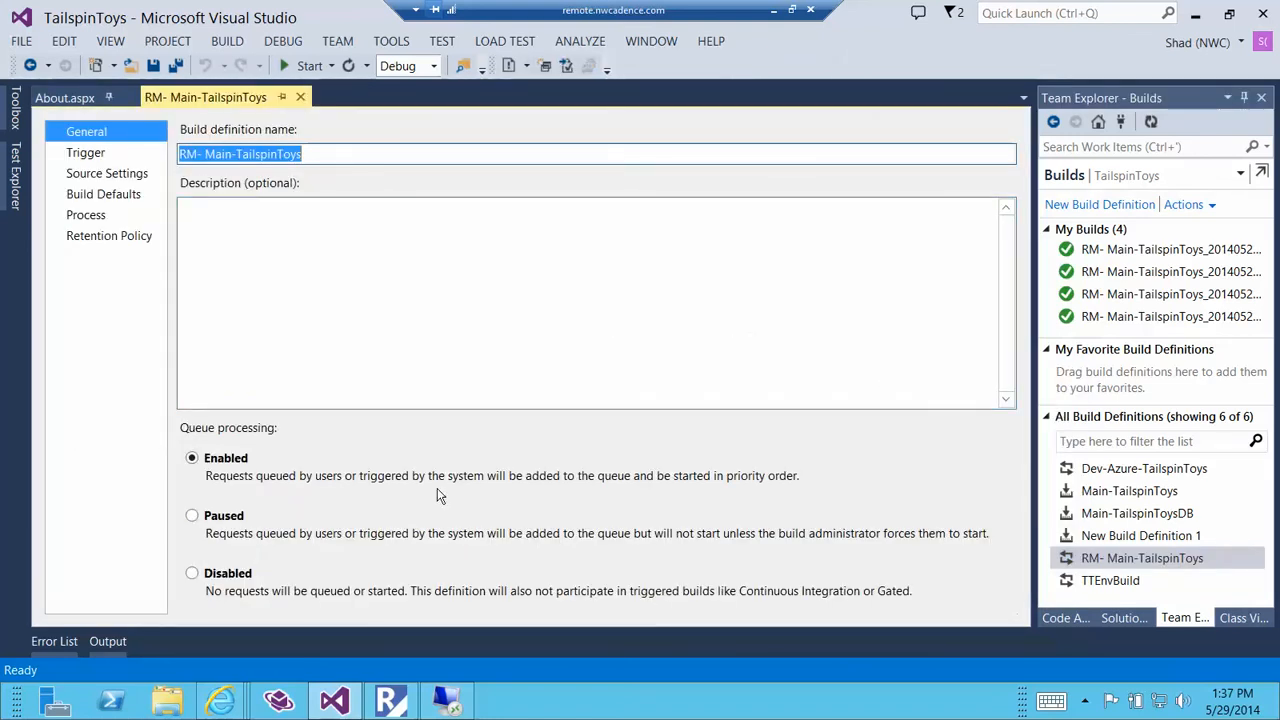
Review the build definition's trigger, source settings and build defaults.
{"action": "left_click", "coordinate": [121, 158]}
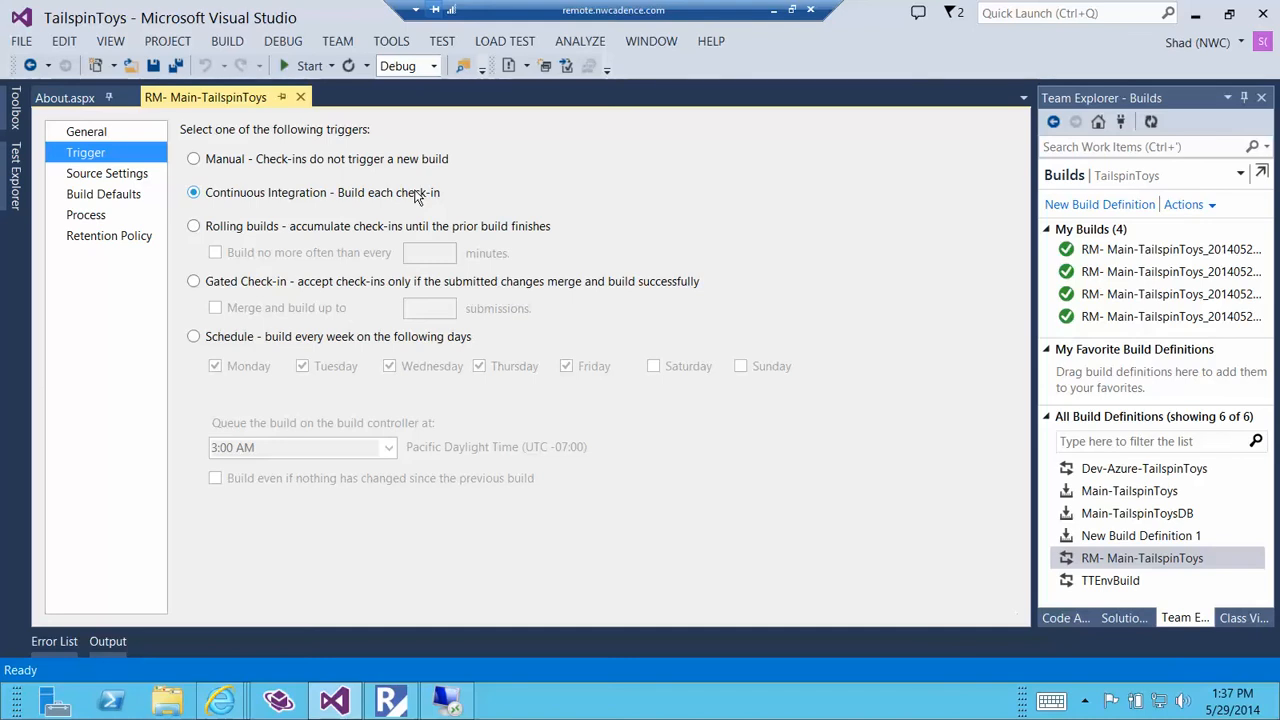
{"action": "left_click", "coordinate": [105, 196]}
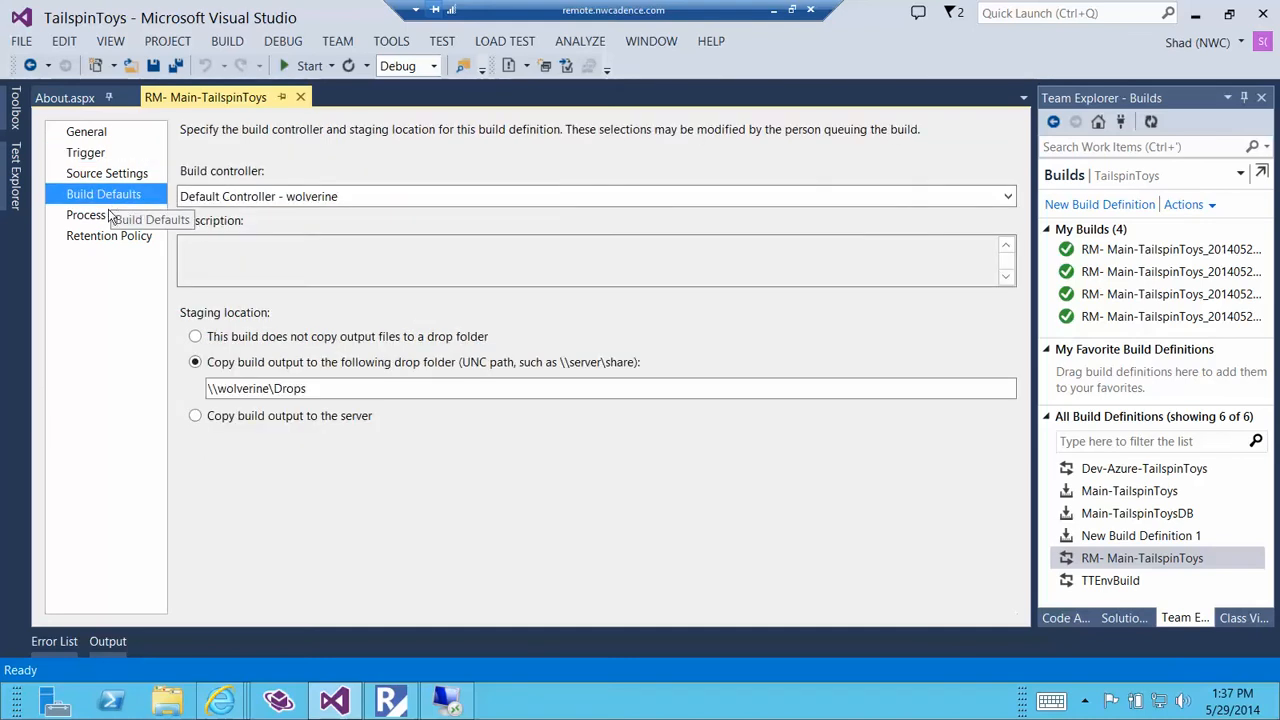
{"action": "left_click", "coordinate": [112, 176]}
{"action": "left_click", "coordinate": [110, 196]}
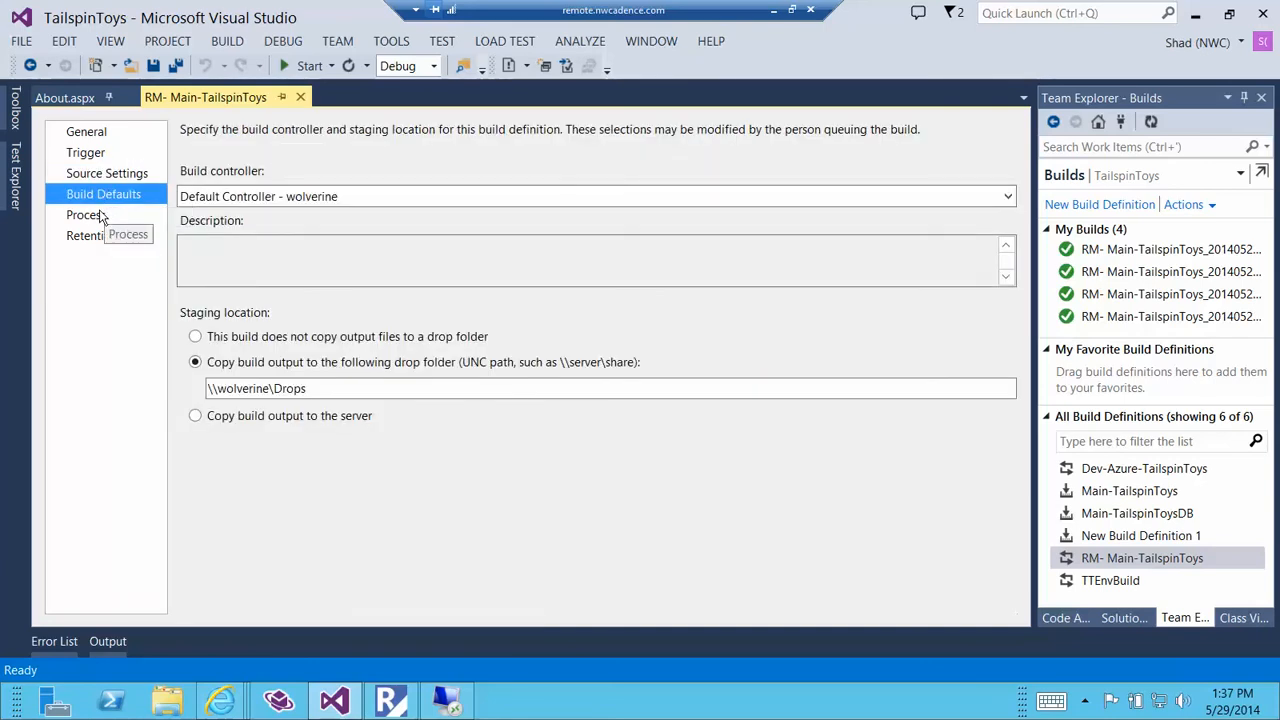
Inspect the Release Build and Release Target Stage process parameters and close the build definition without changing it.
{"action": "left_click", "coordinate": [102, 217]}
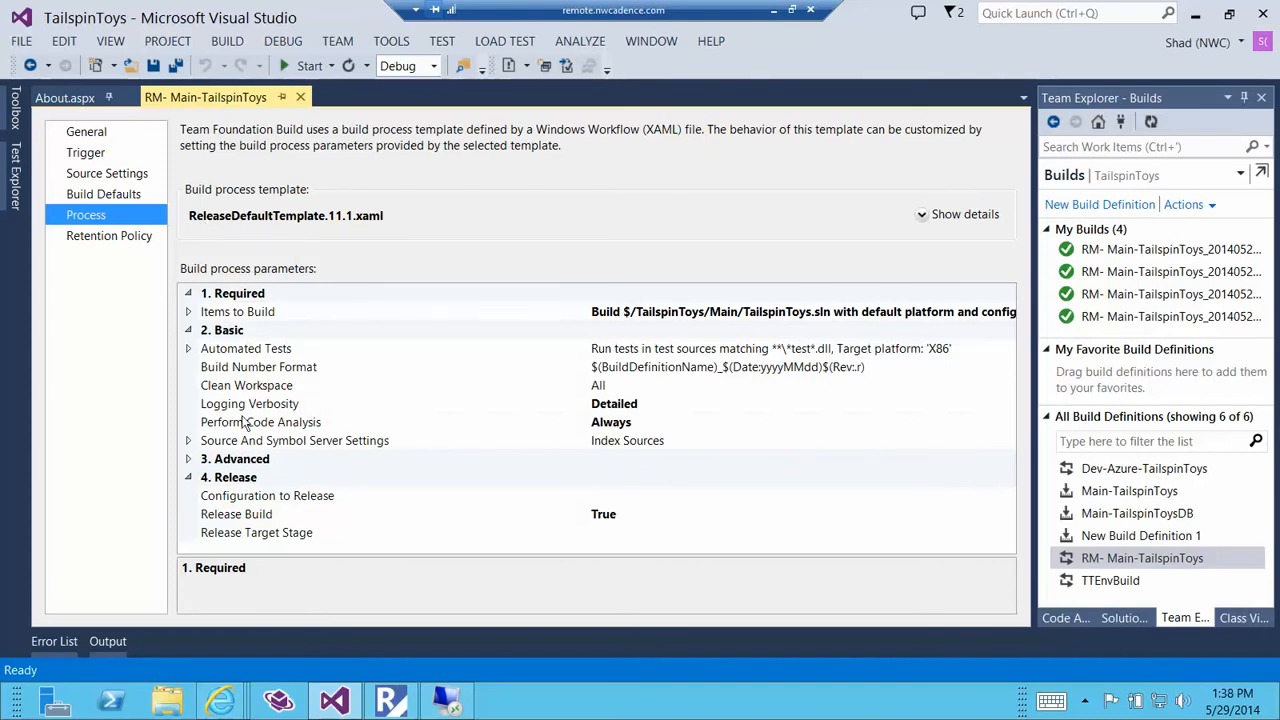
{"action": "left_click", "coordinate": [264, 516]}
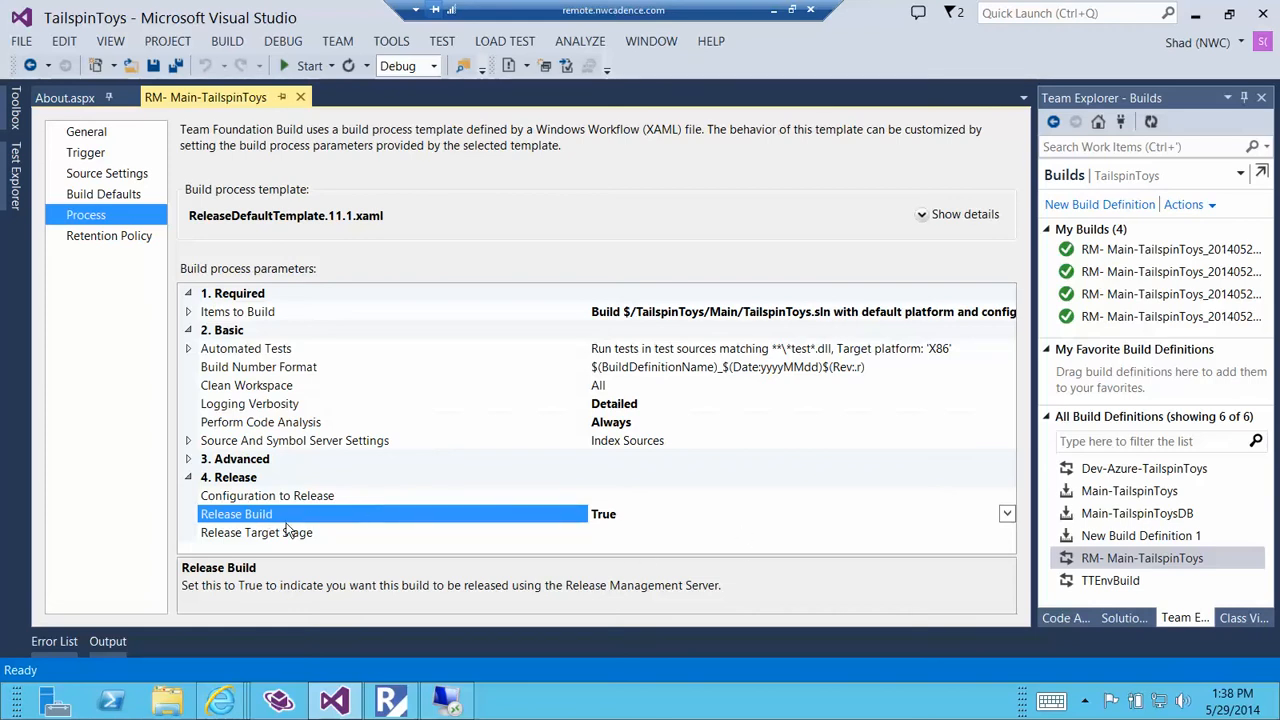
{"action": "left_click", "coordinate": [281, 537]}
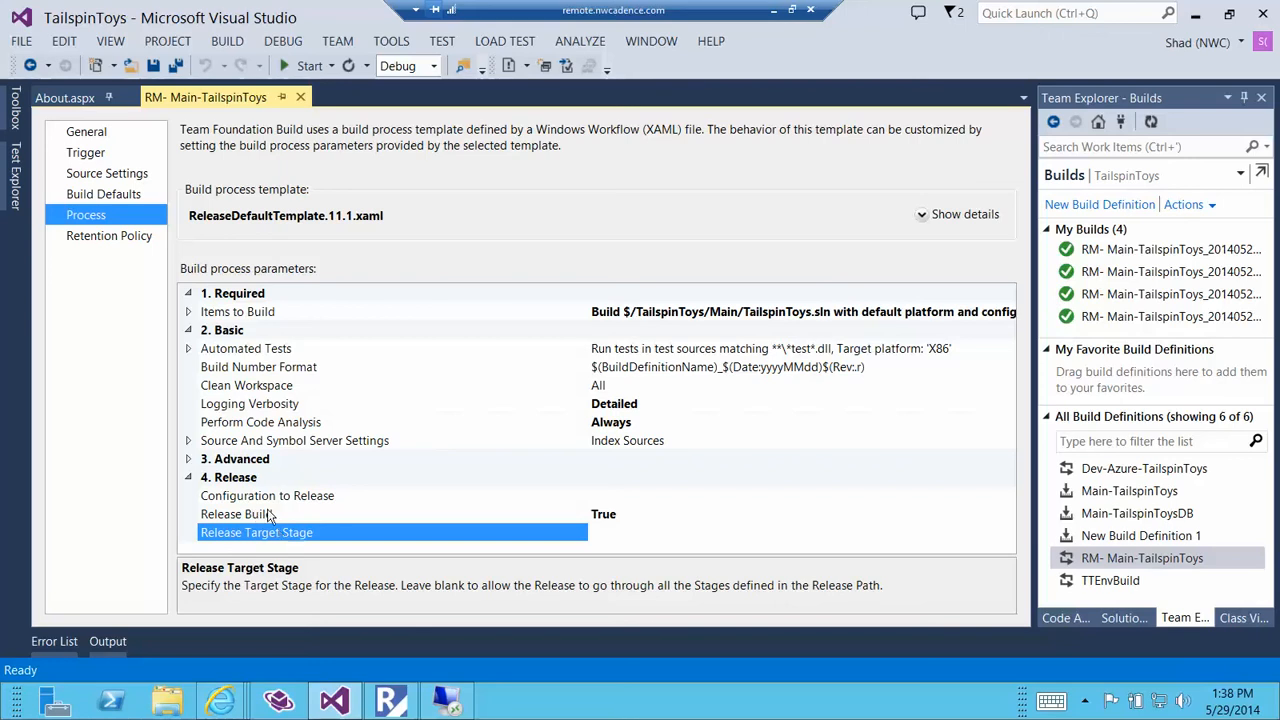
{"action": "left_click", "coordinate": [255, 514]}
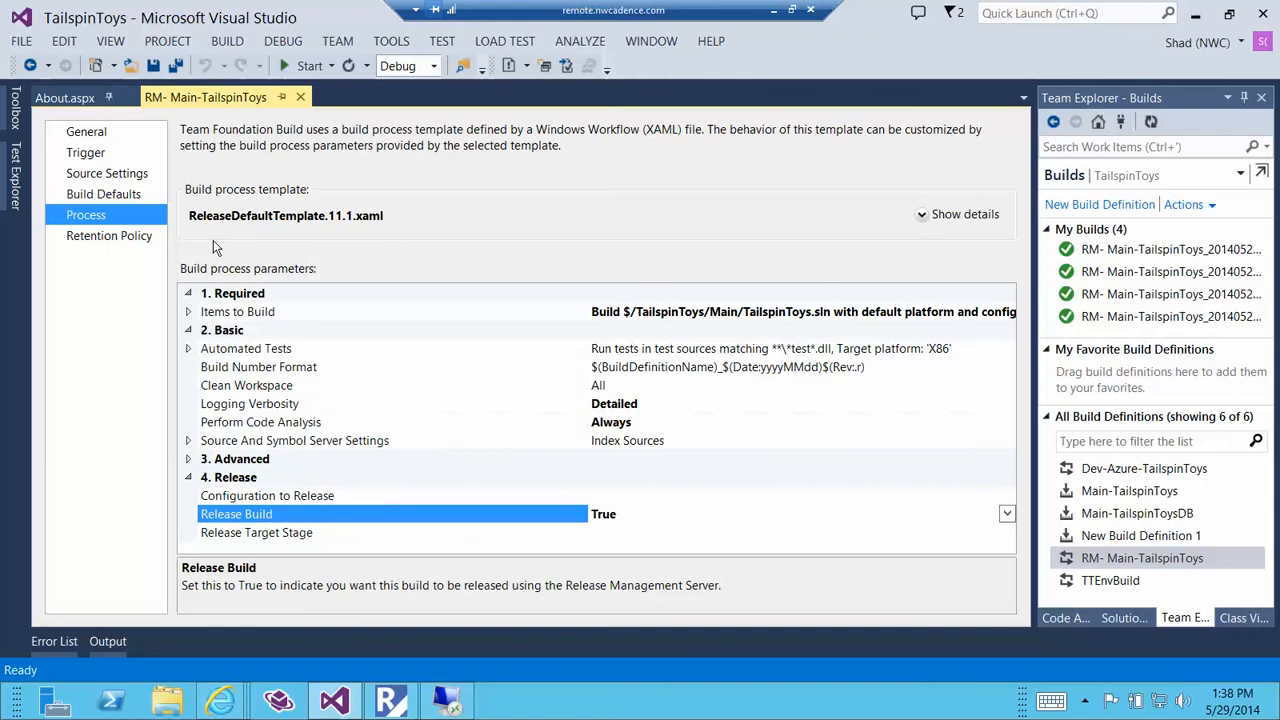
{"action": "left_click", "coordinate": [265, 532]}
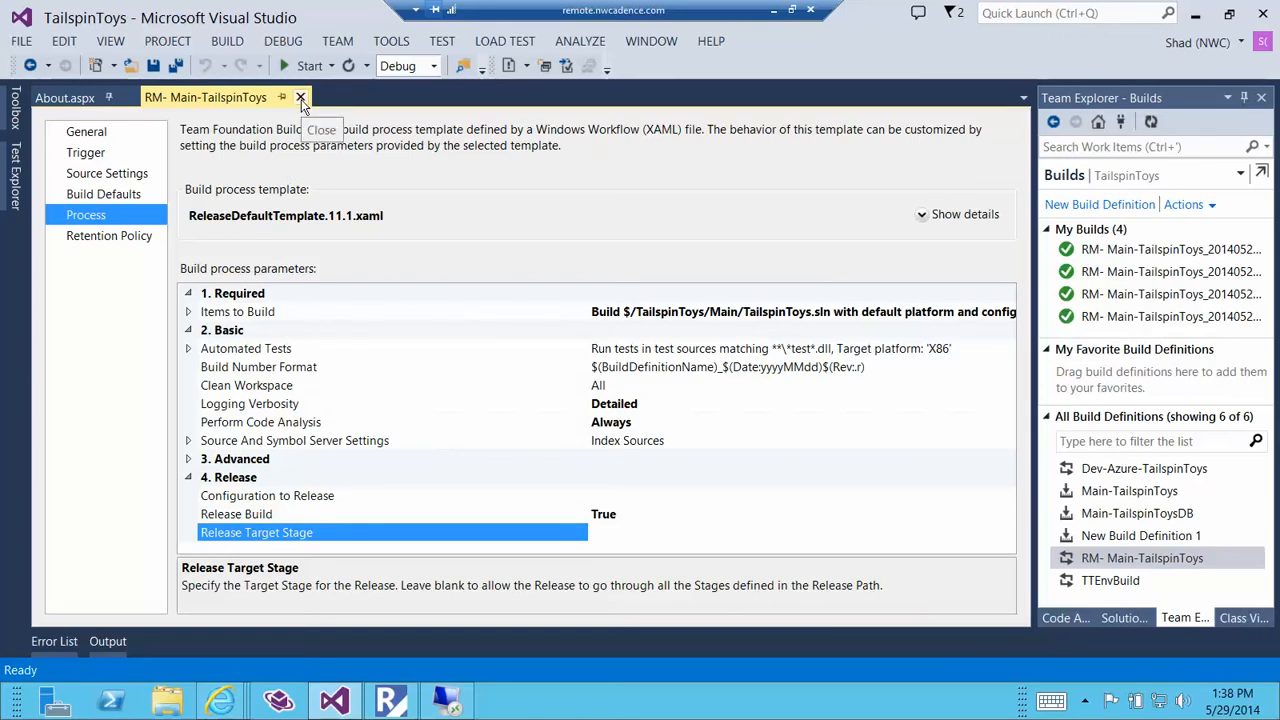
{"action": "left_click", "coordinate": [300, 97]}
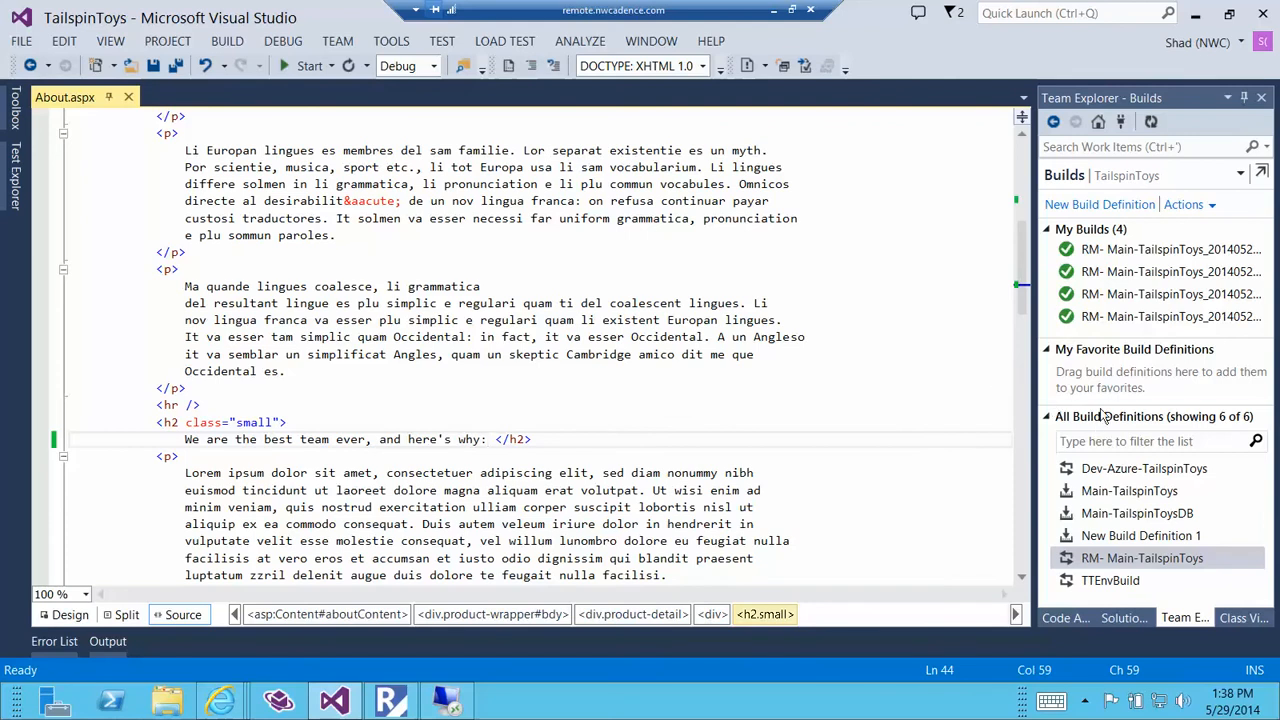
Check in the pending About.aspx change with a comment naming the author and saying a change was made to About for demo.
{"action": "left_click", "coordinate": [1098, 121]}
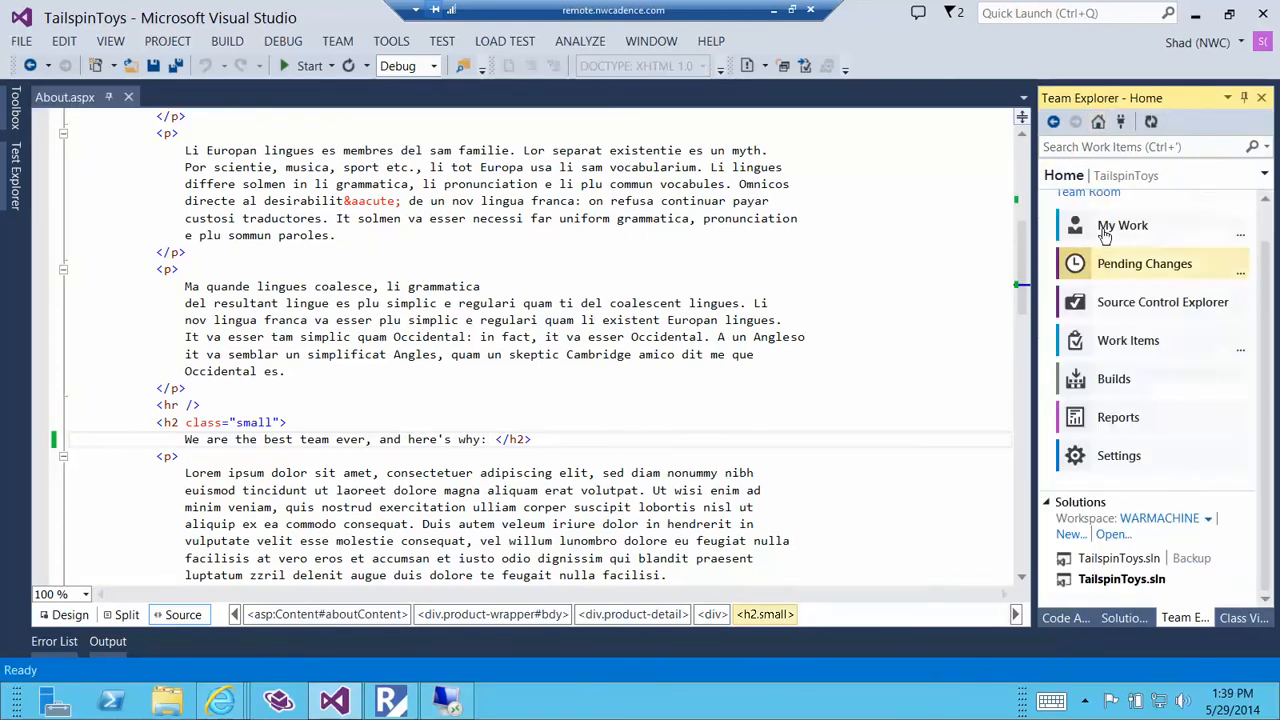
{"action": "left_click", "coordinate": [1103, 265]}
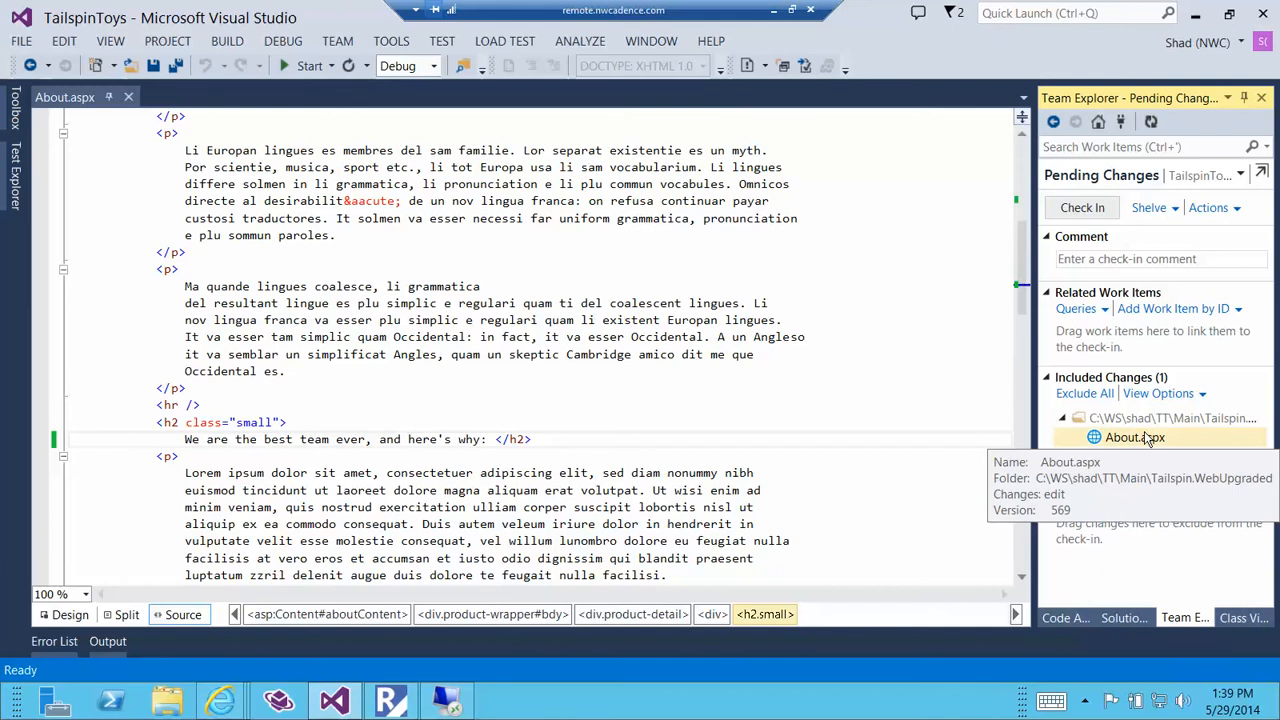
{"action": "left_click", "coordinate": [1097, 257]}
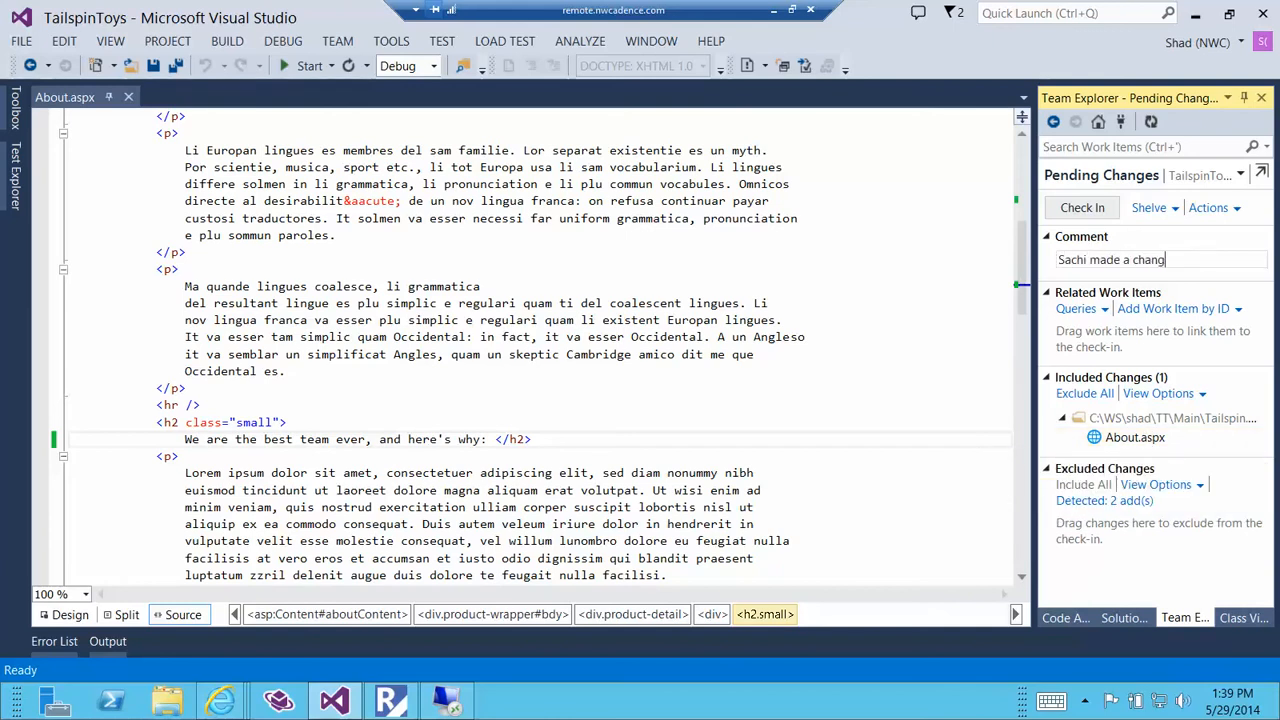
{"action": "type", "text": "Sachi made a change to About "}
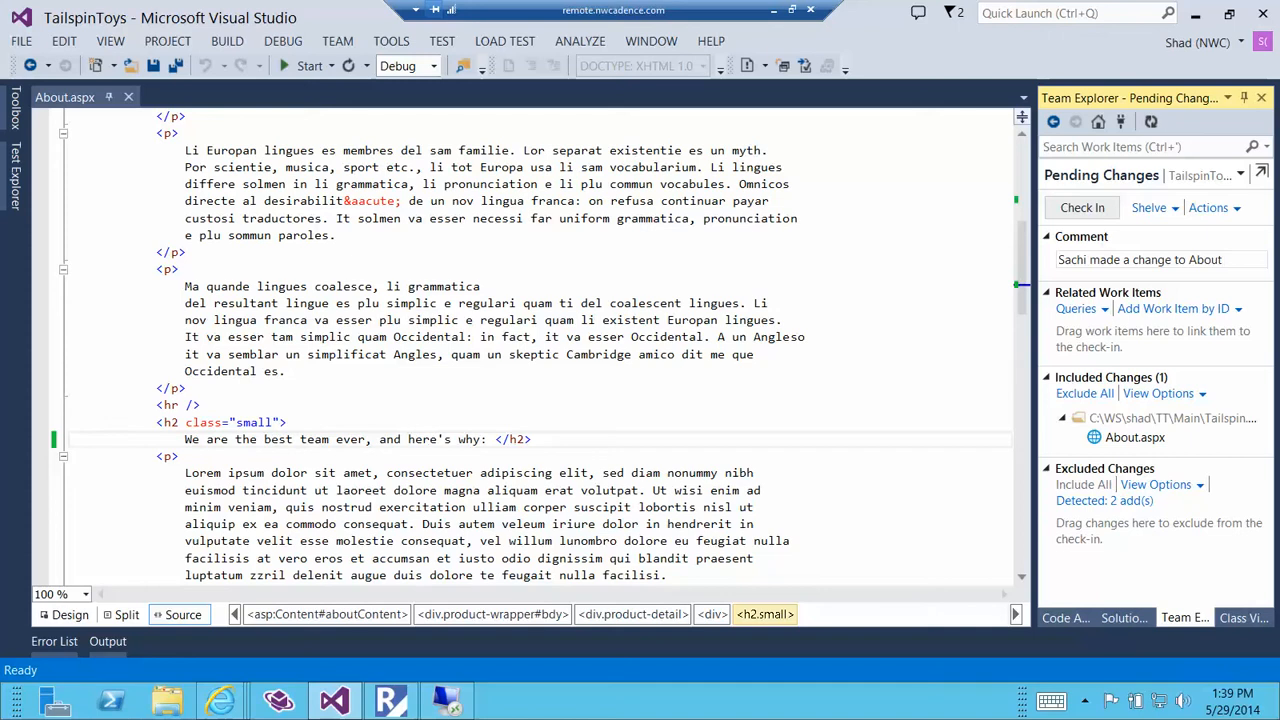
{"action": "type", "text": "for demo."}
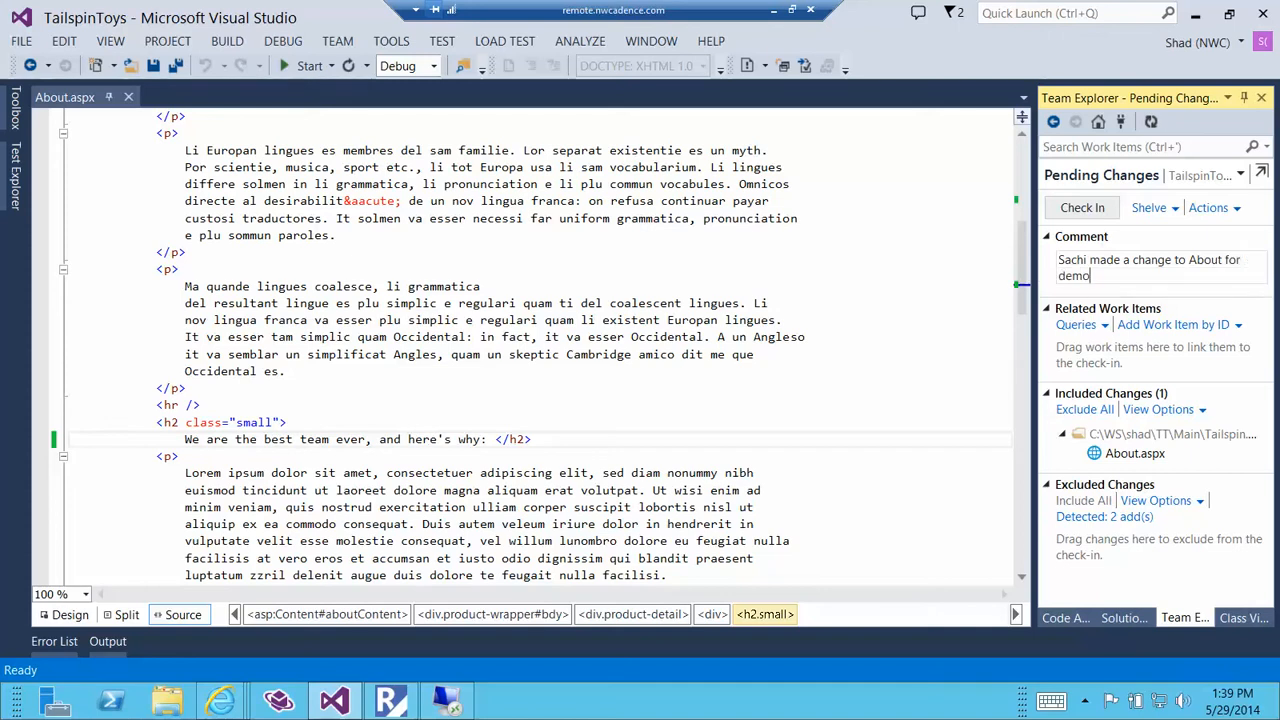
{"action": "left_click", "coordinate": [1066, 209]}
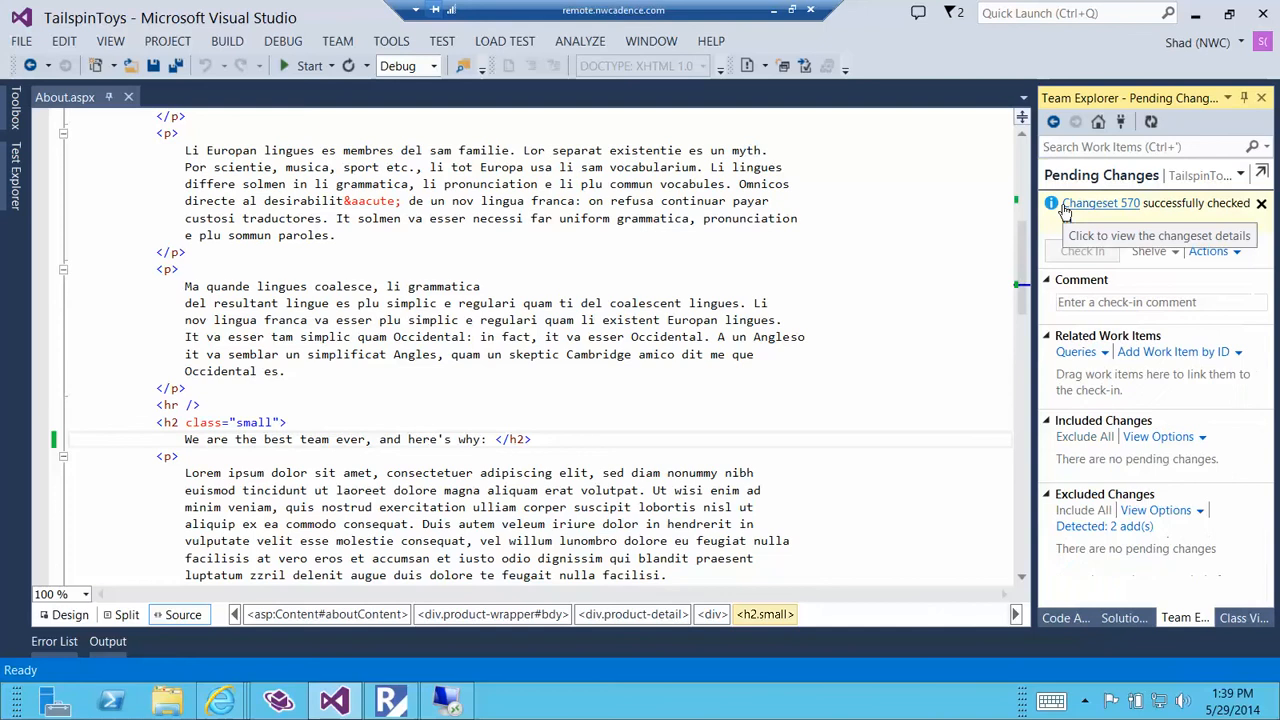
Open the running RM- Main-TailspinToys build from the team project's builds and check its progress and summary.
{"action": "left_click", "coordinate": [1098, 122]}
{"action": "left_click", "coordinate": [1138, 379]}
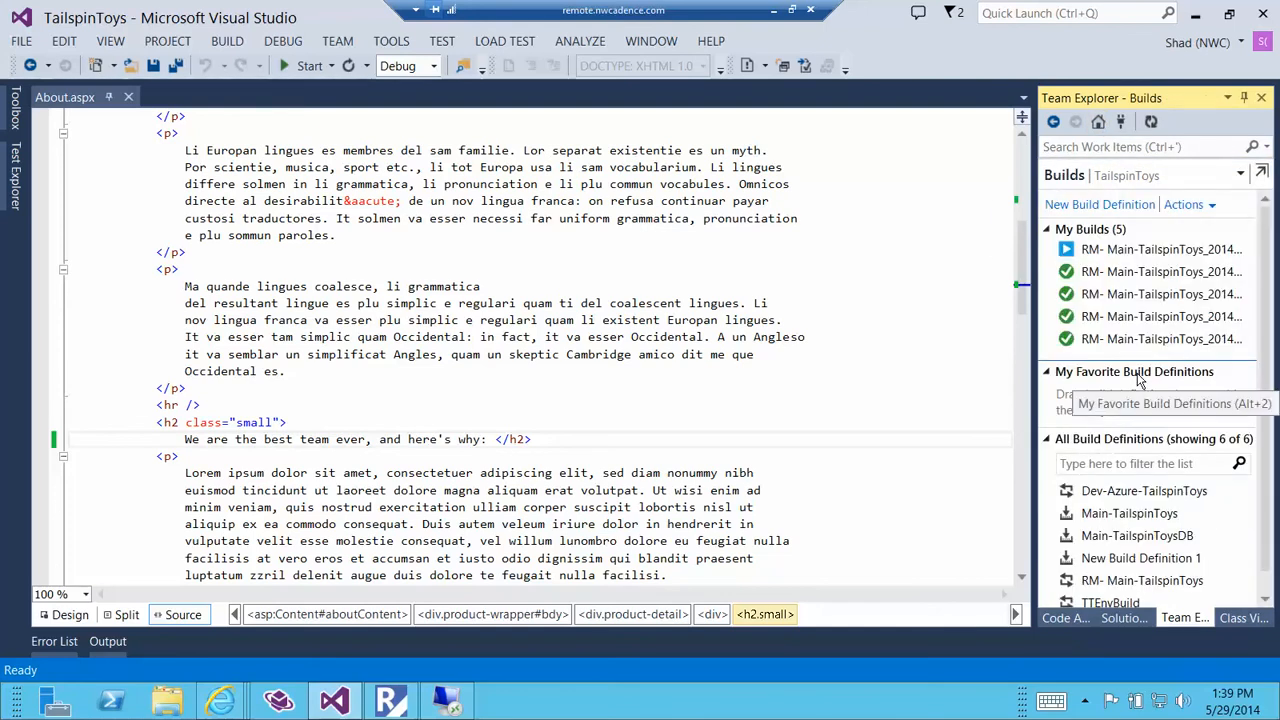
{"action": "double_click", "coordinate": [1135, 252]}
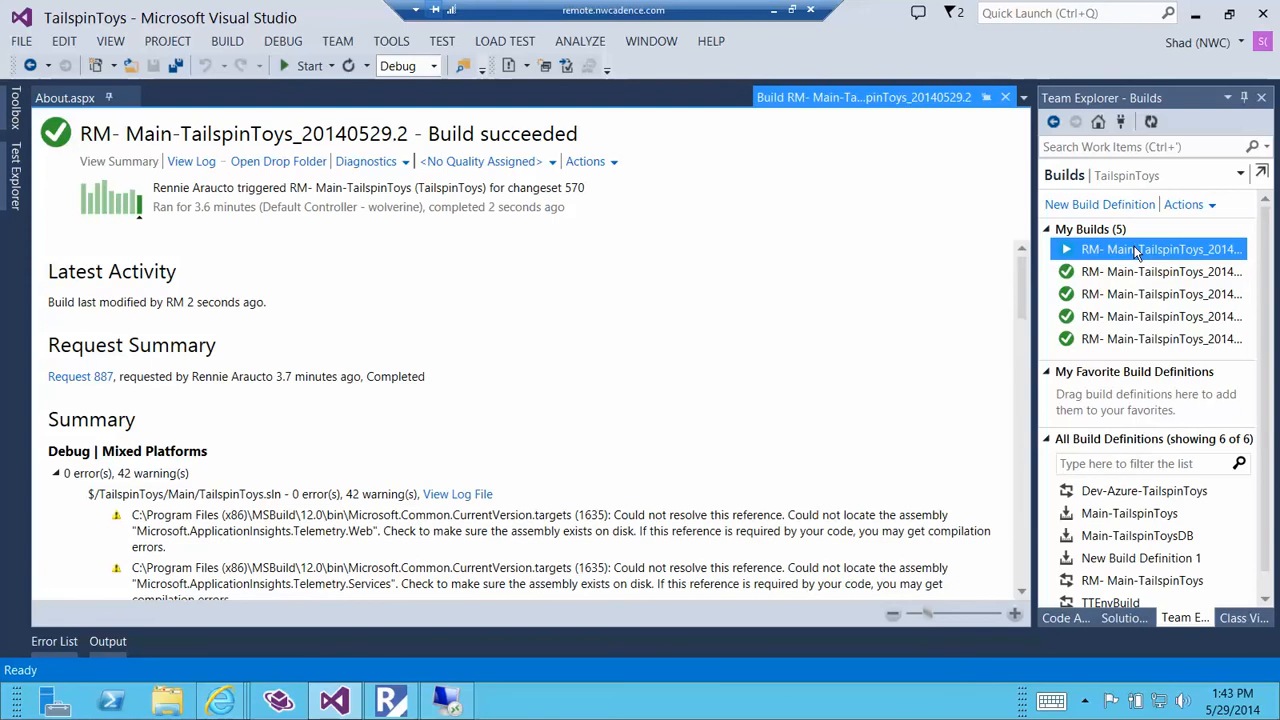
{"action": "left_click", "coordinate": [906, 310]}
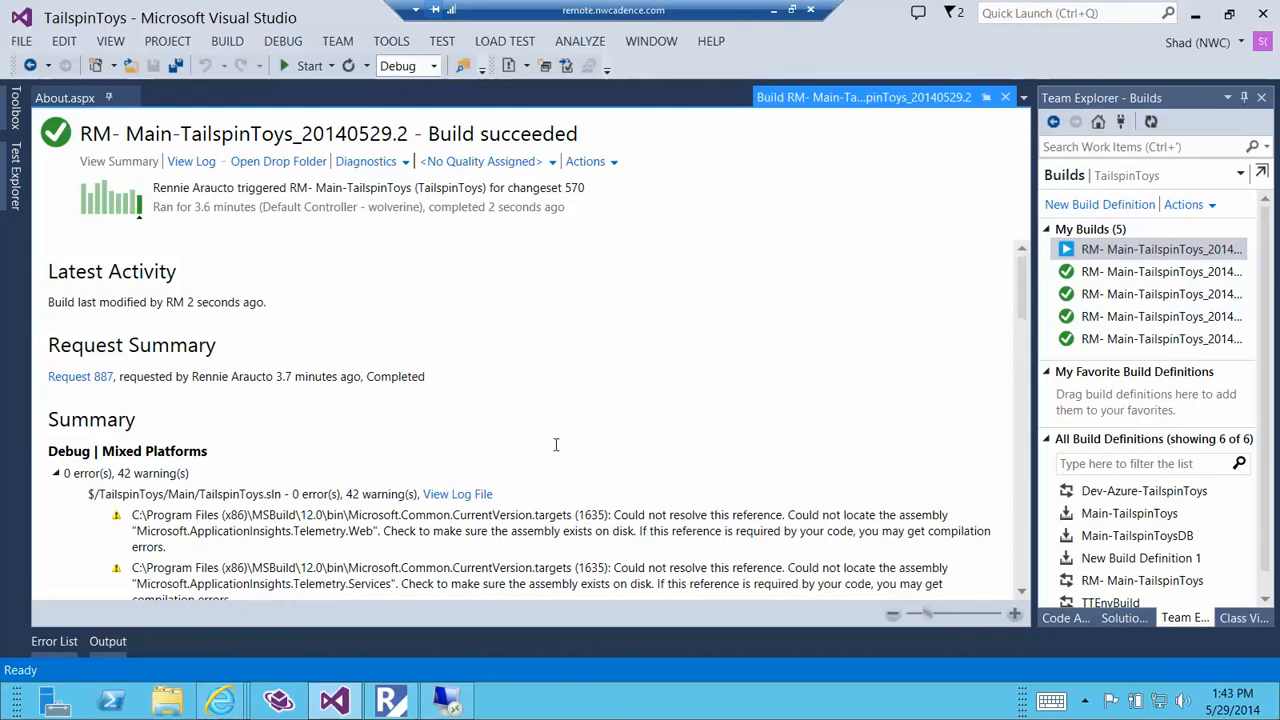
Switch to Release Explorer in Internet Explorer and refresh the list of releases to approve.
{"action": "mouse_move", "coordinate": [220, 700]}
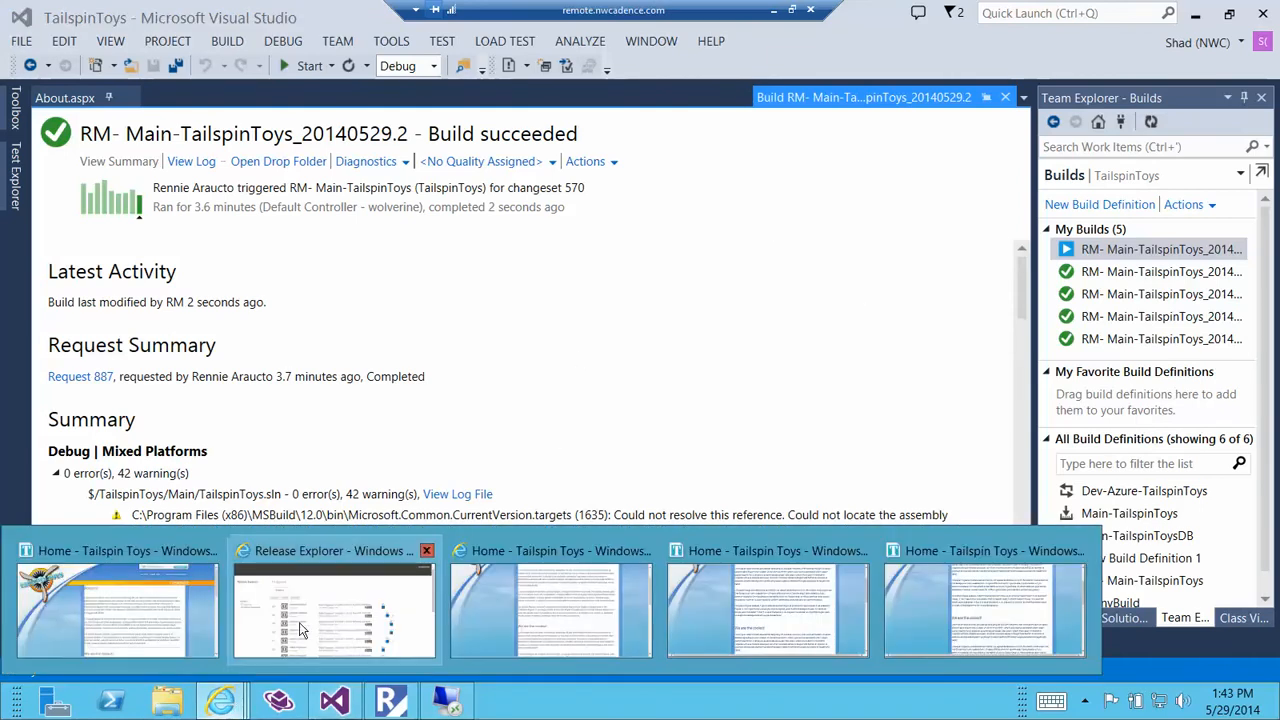
{"action": "left_click", "coordinate": [357, 620]}
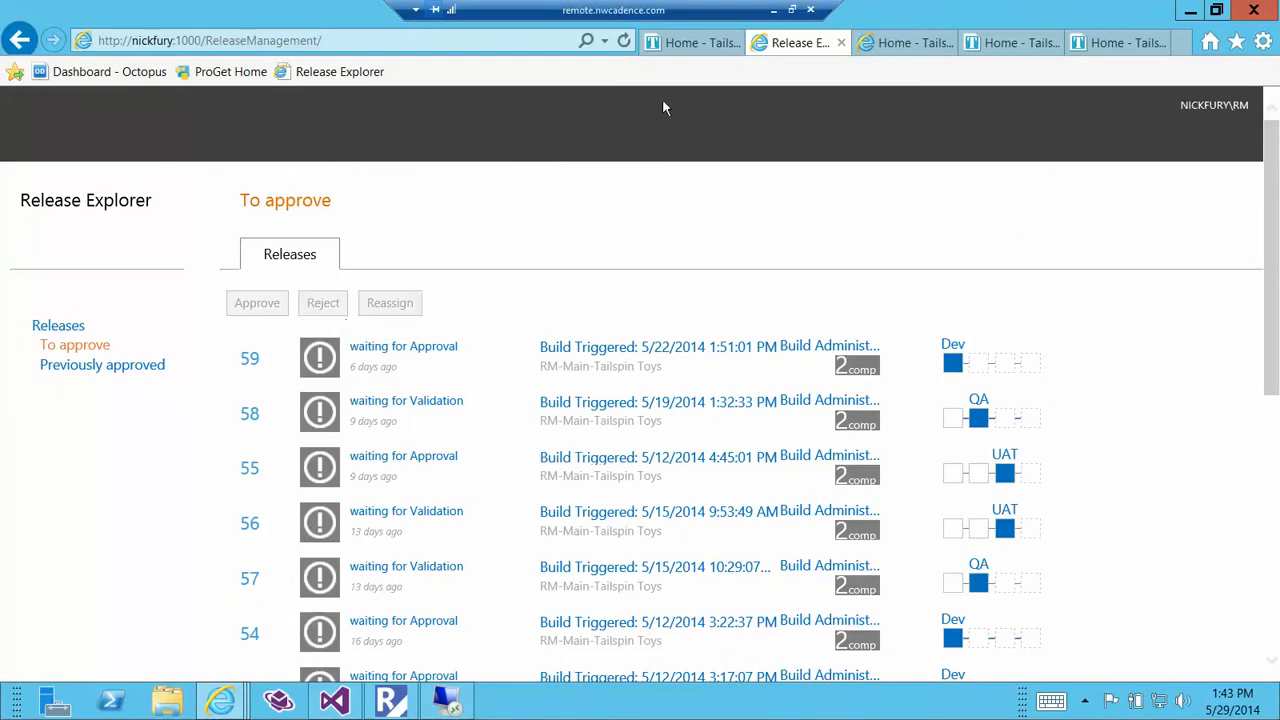
{"action": "left_click", "coordinate": [624, 42]}
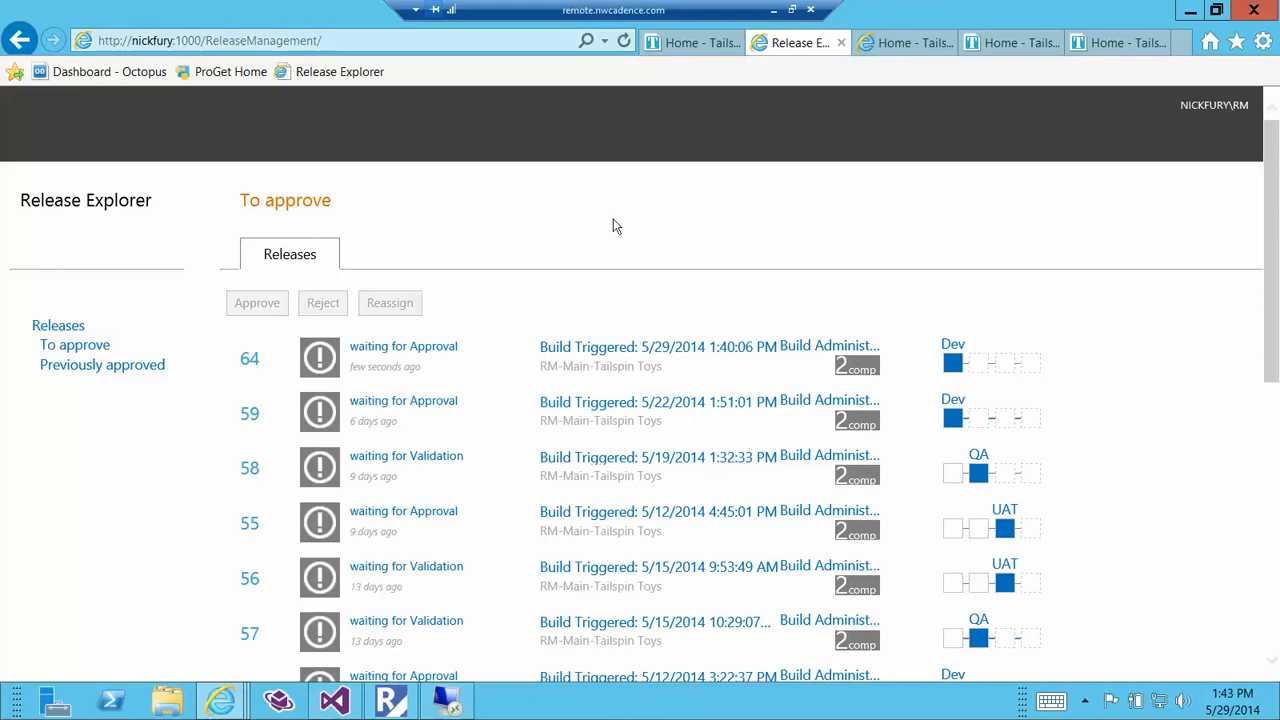
{"action": "scroll", "coordinate": [574, 269], "scroll_direction": "down", "scroll_amount": 1}
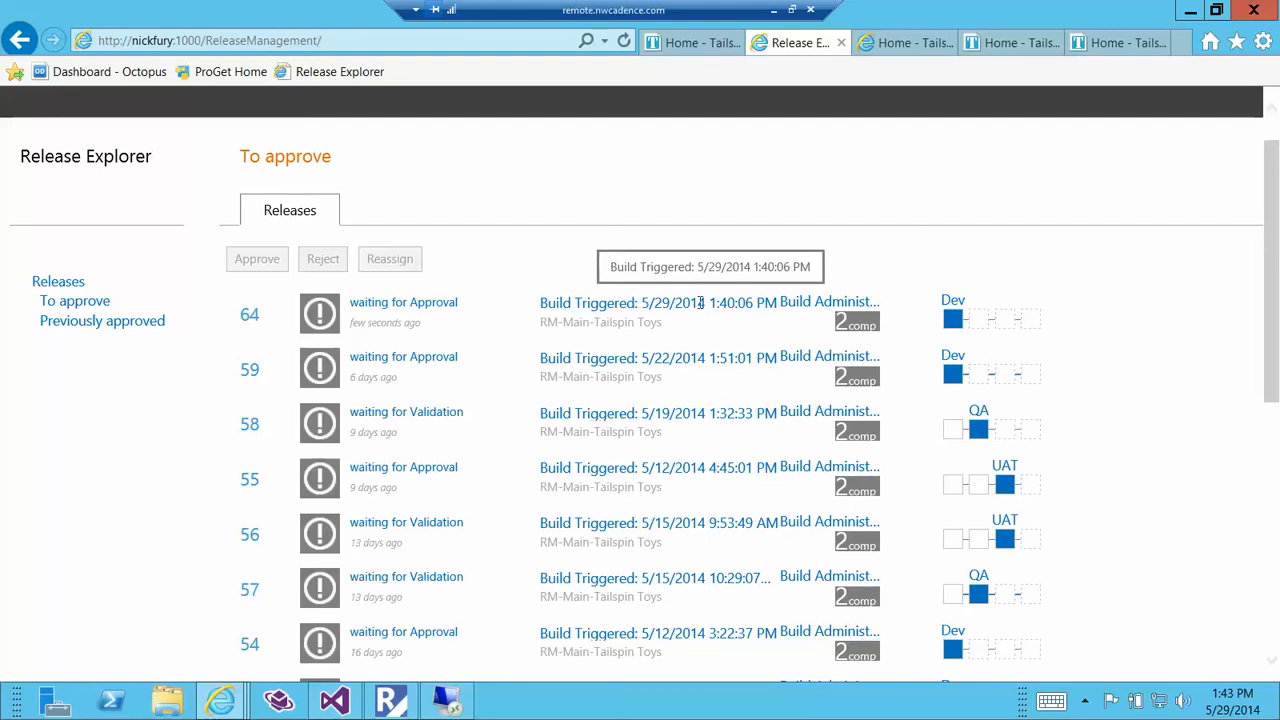
View the Dev stage details of release 64 and return to the list of releases to approve.
{"action": "left_click", "coordinate": [953, 318]}
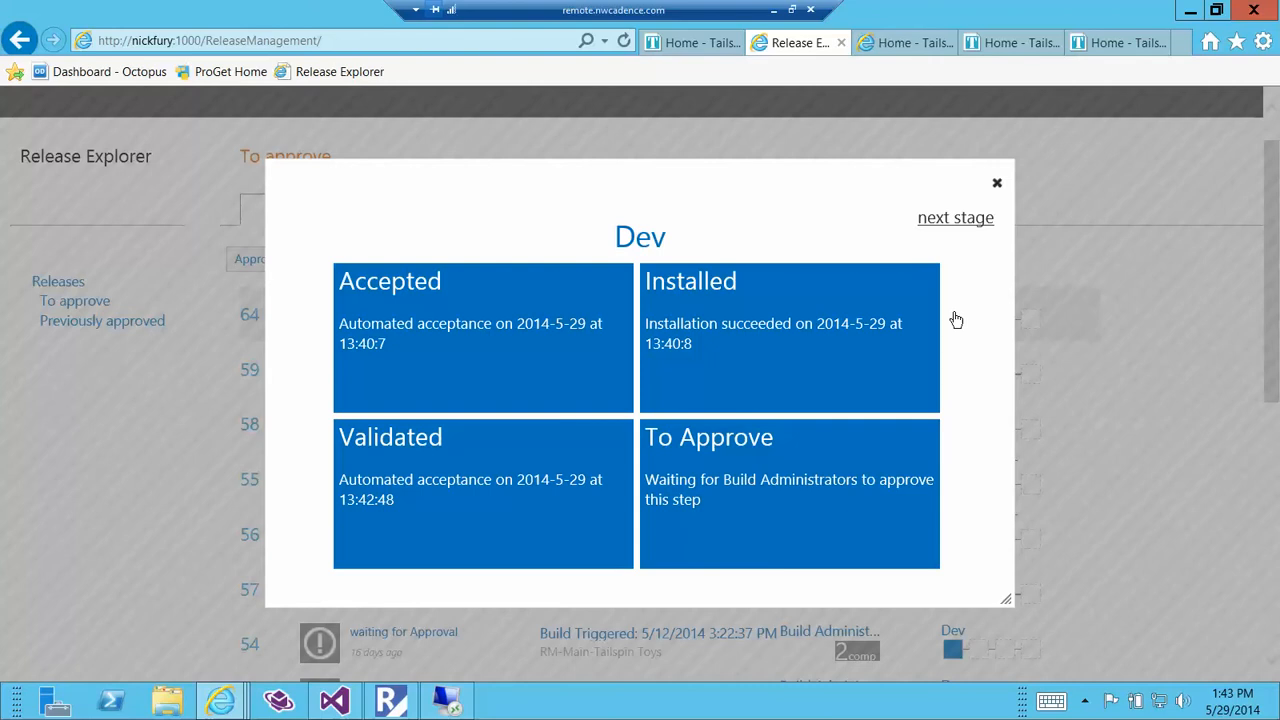
{"action": "left_click", "coordinate": [995, 184]}
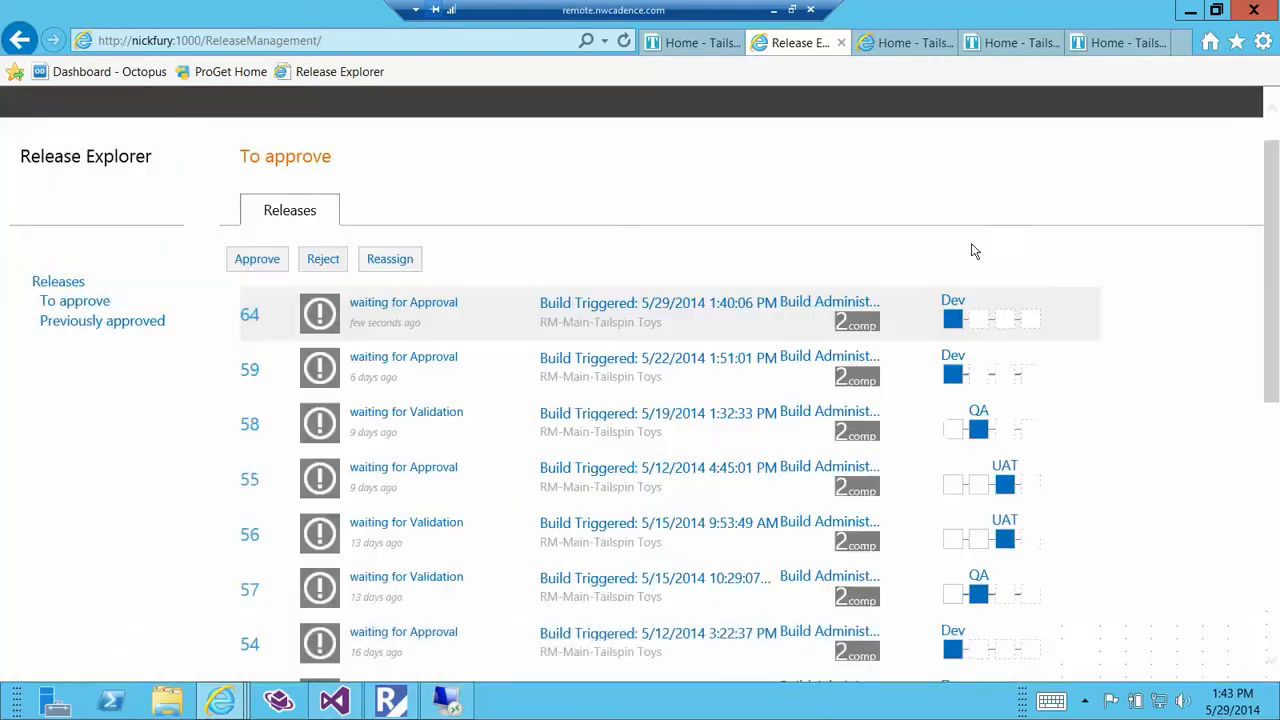
{"action": "left_click", "coordinate": [953, 322]}
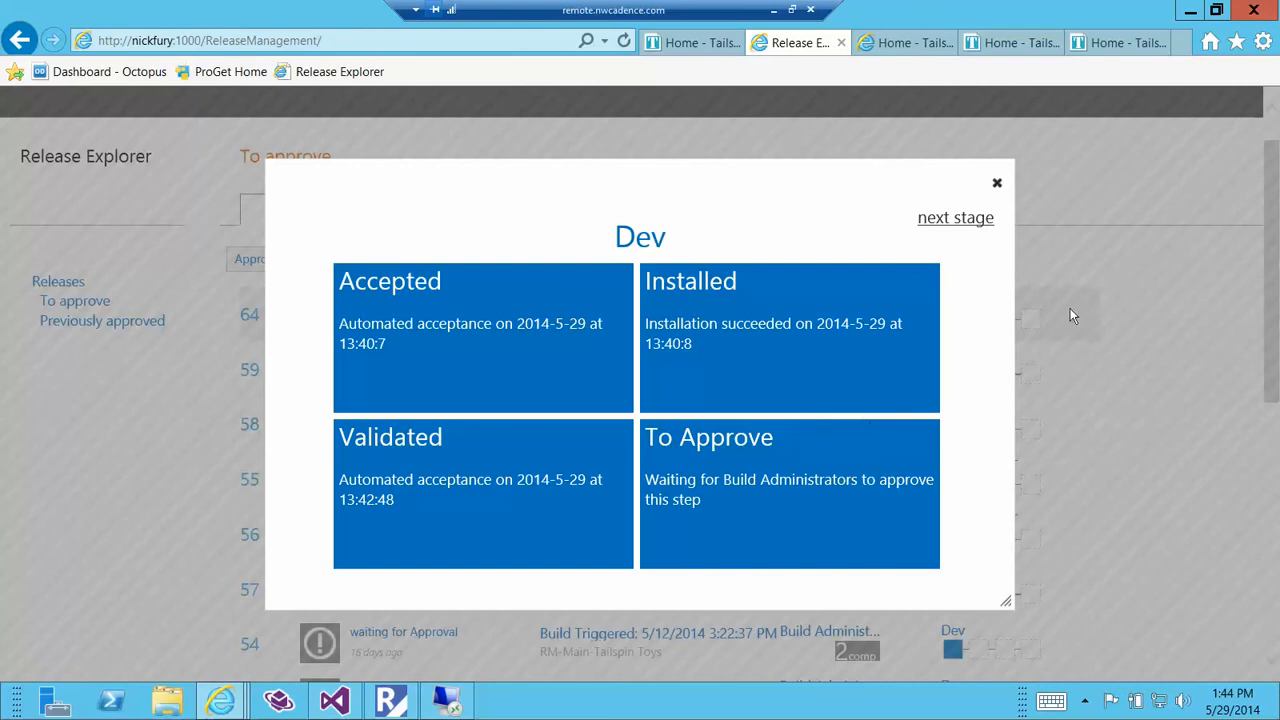
{"action": "left_click", "coordinate": [999, 186]}
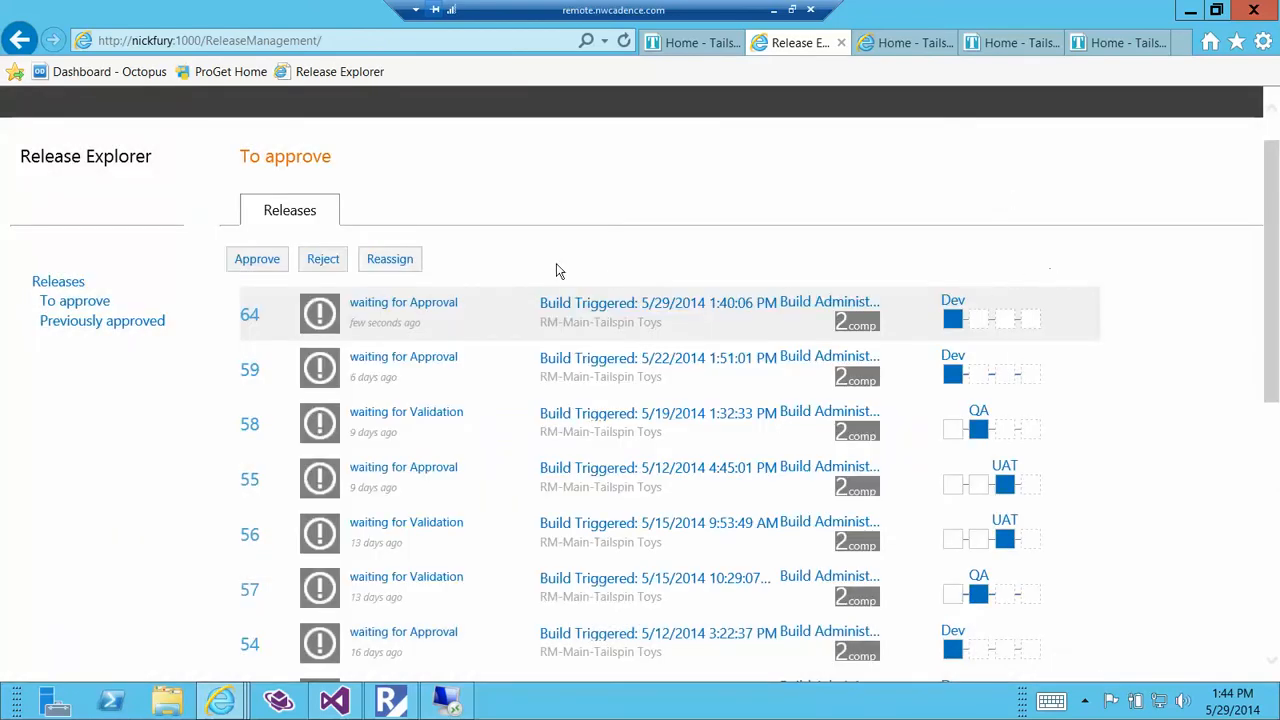
{"action": "scroll", "coordinate": [467, 230], "scroll_direction": "down", "scroll_amount": 1}
{"action": "scroll", "coordinate": [471, 229], "scroll_direction": "up", "scroll_amount": 1}
{"action": "left_click", "coordinate": [243, 260]}
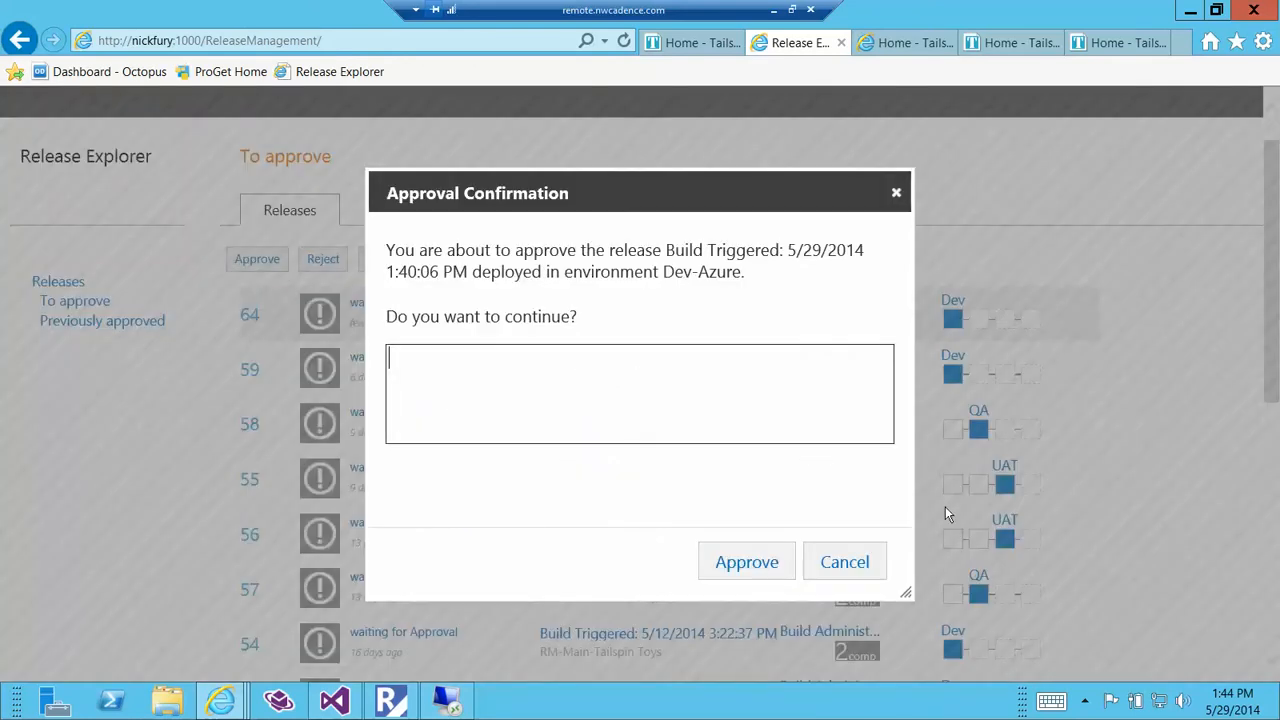
{"action": "left_click", "coordinate": [896, 193]}
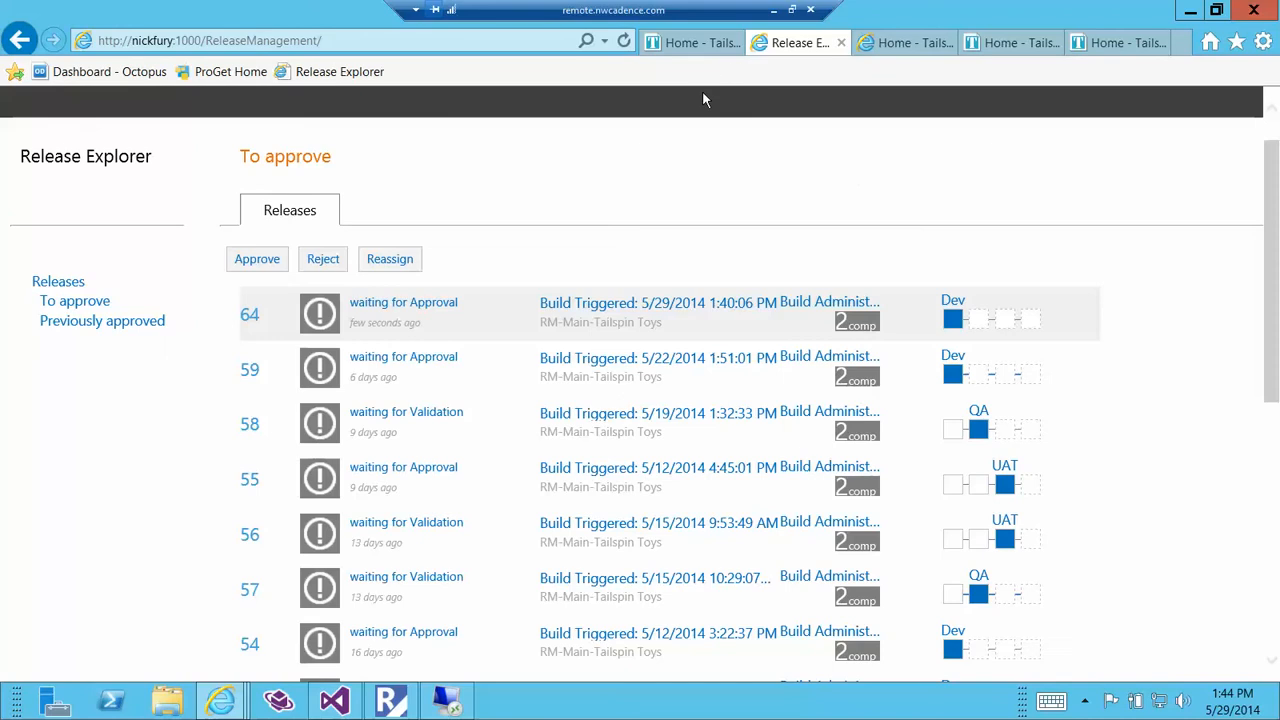
Reload the Tailspin Toys About page on the dev site and check the changed heading below the introductory paragraphs.
{"action": "left_click", "coordinate": [690, 44]}
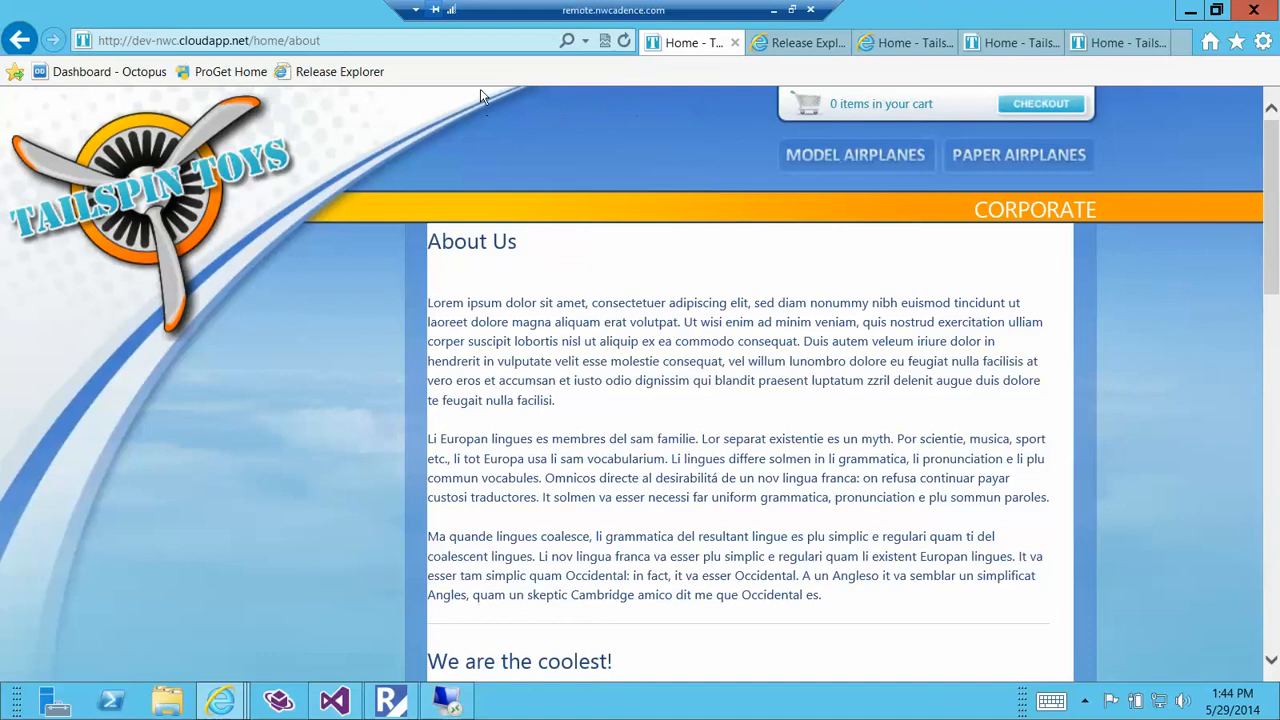
{"action": "left_click", "coordinate": [624, 42]}
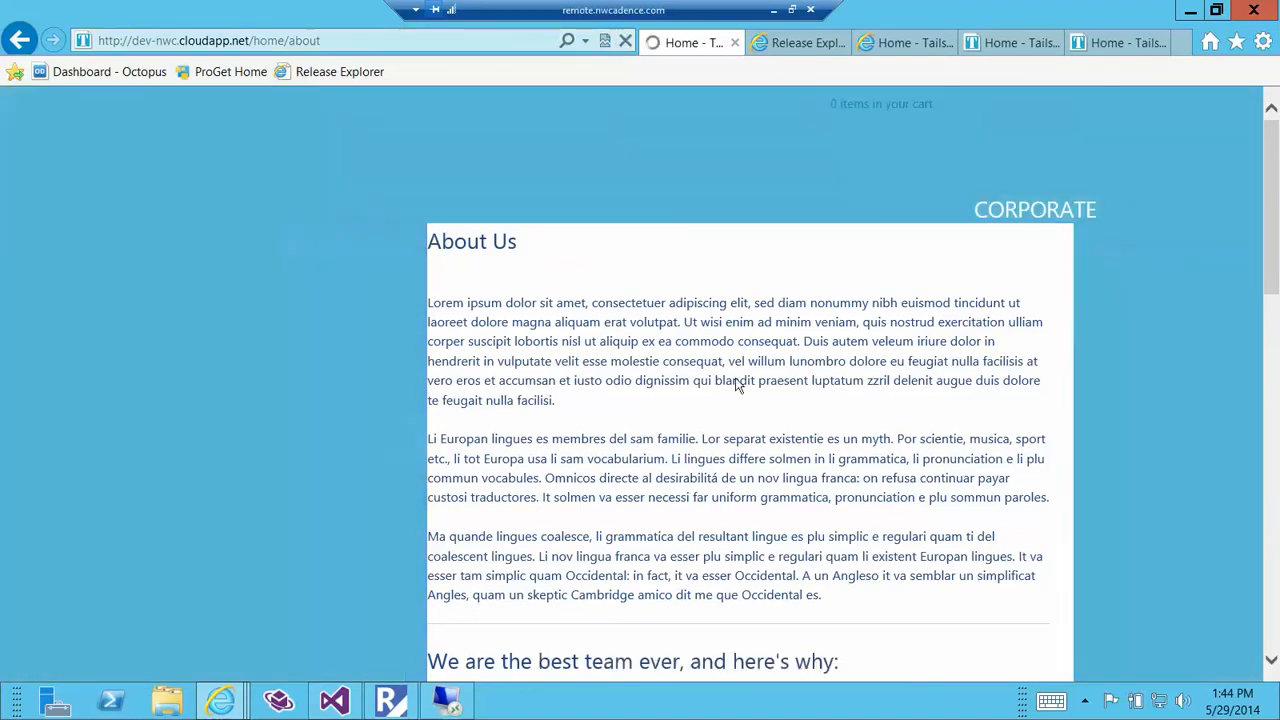
{"action": "scroll", "coordinate": [737, 376], "scroll_direction": "down", "scroll_amount": 3}
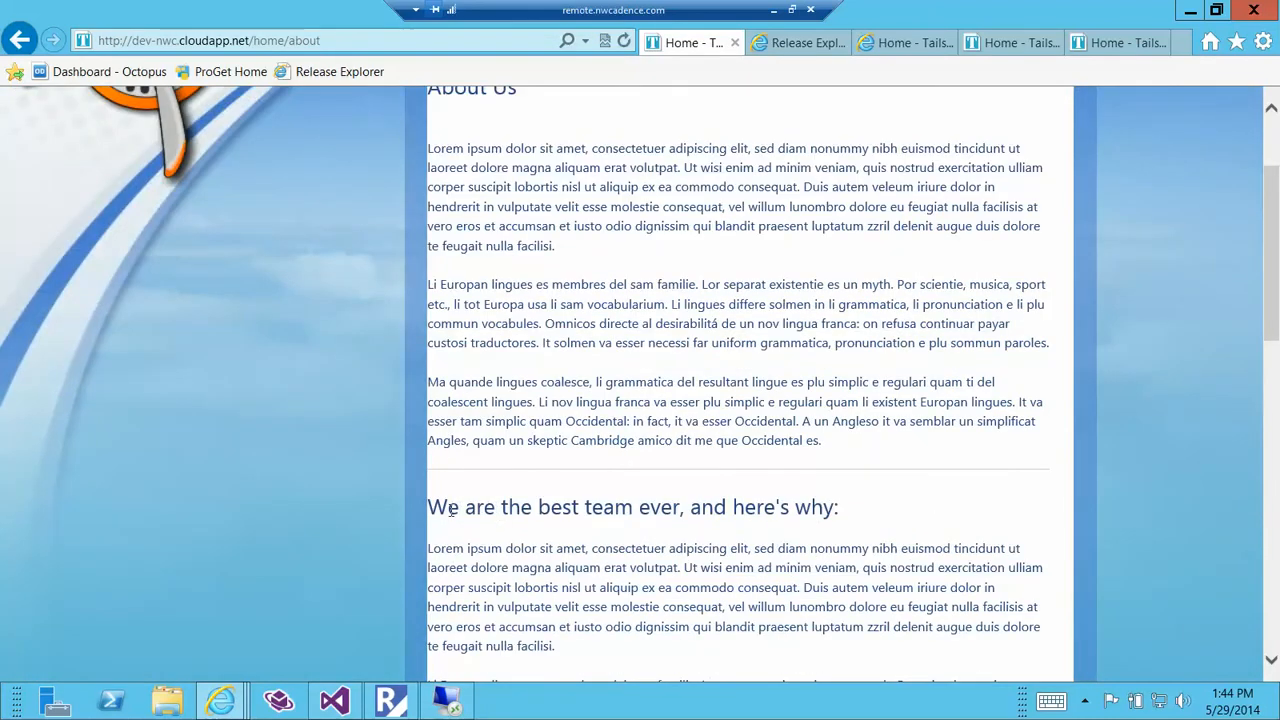
{"action": "left_click_drag", "start_coordinate": [430, 508], "coordinate": [836, 506]}
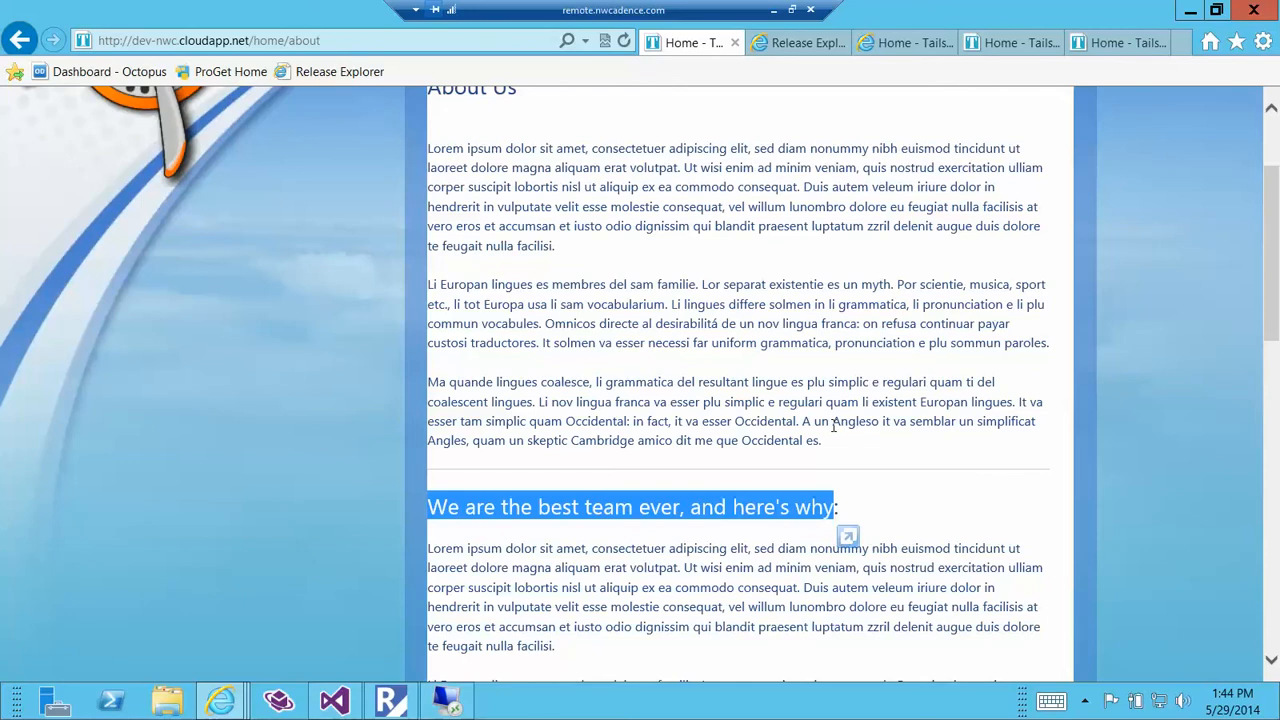
Approve release 64 for the Dev stage in Release Explorer with the comment "Deployment to Dev is correct.".
{"action": "left_click", "coordinate": [798, 43]}
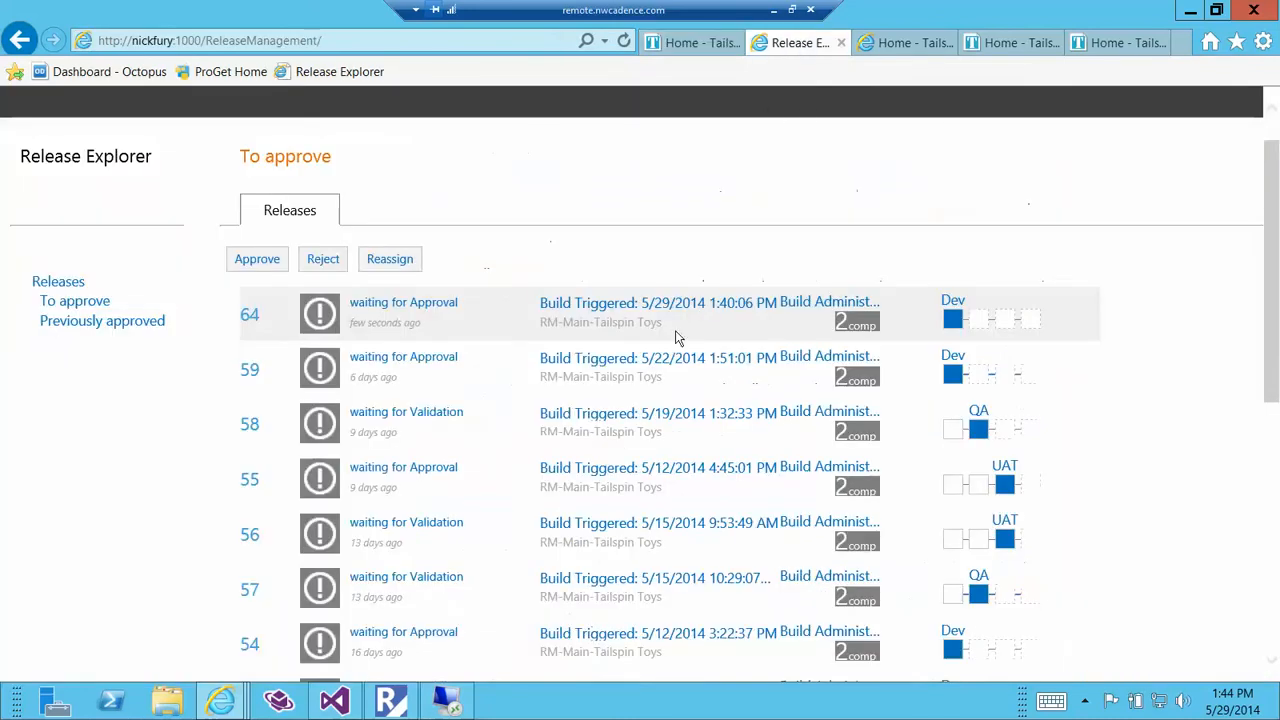
{"action": "left_click", "coordinate": [278, 261]}
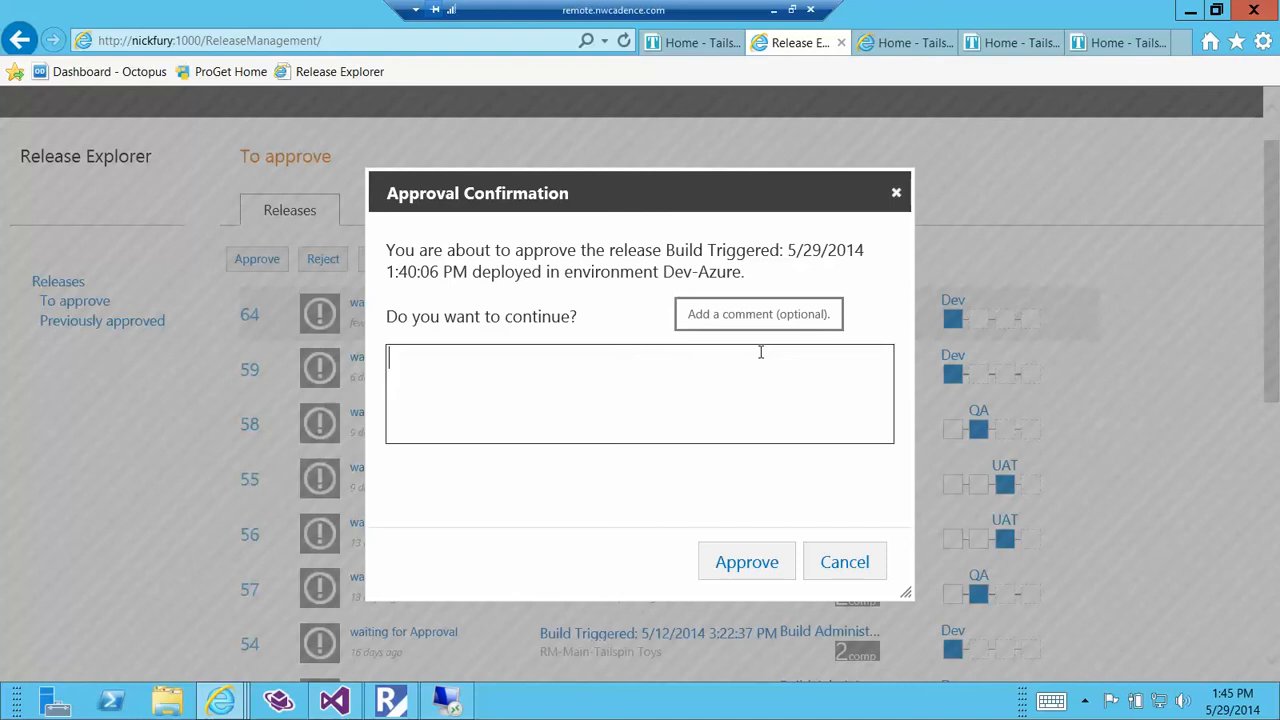
{"action": "type", "text": "Deploym"}
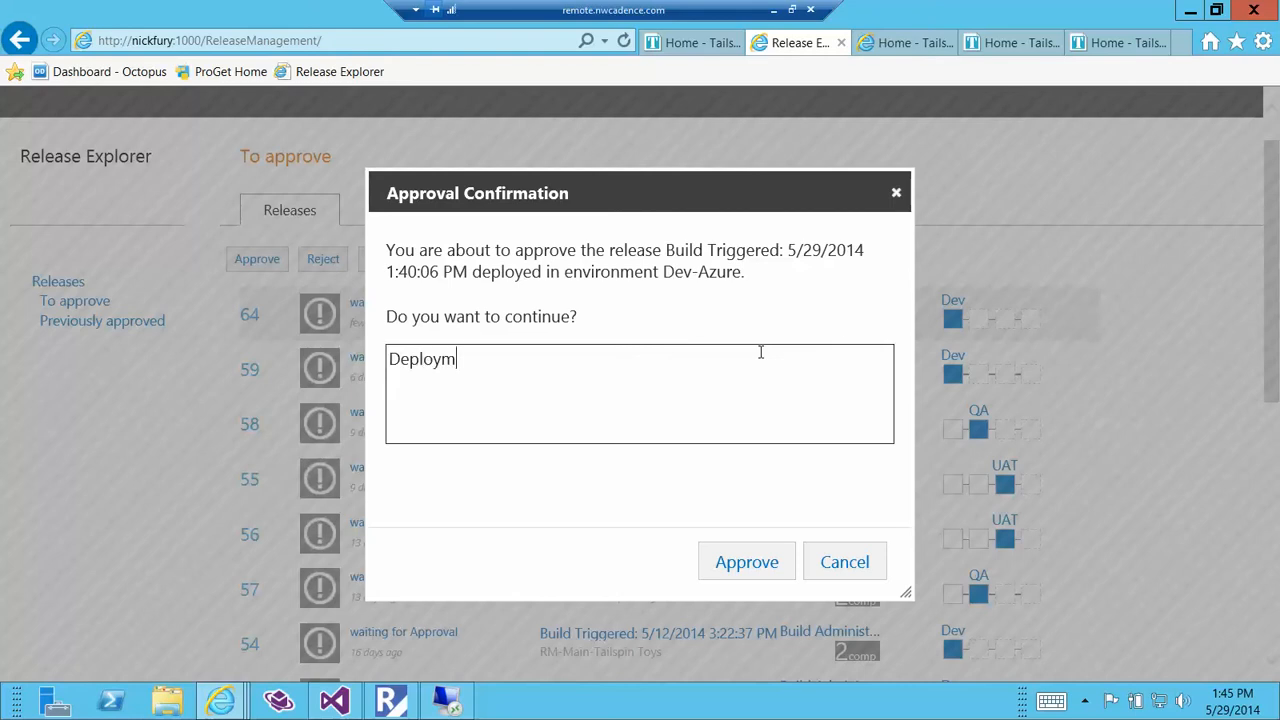
{"action": "type", "text": "ent to Dev is correct."}
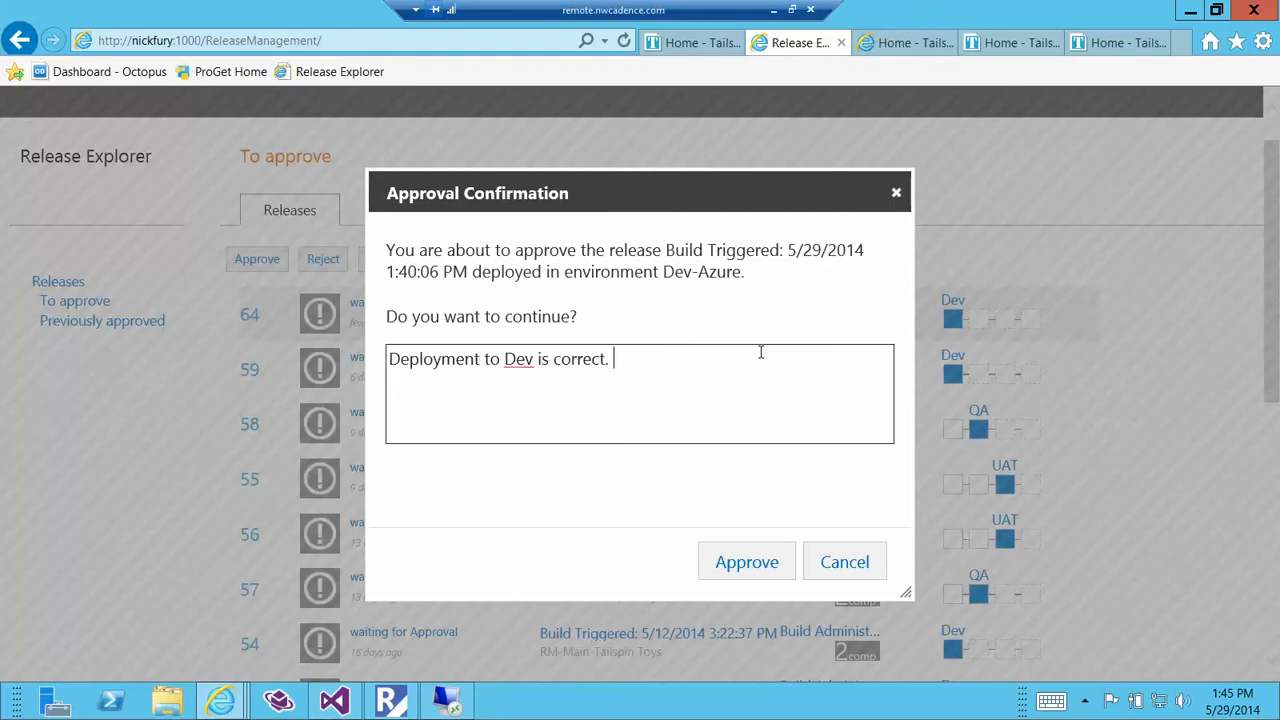
{"action": "left_click", "coordinate": [727, 568]}
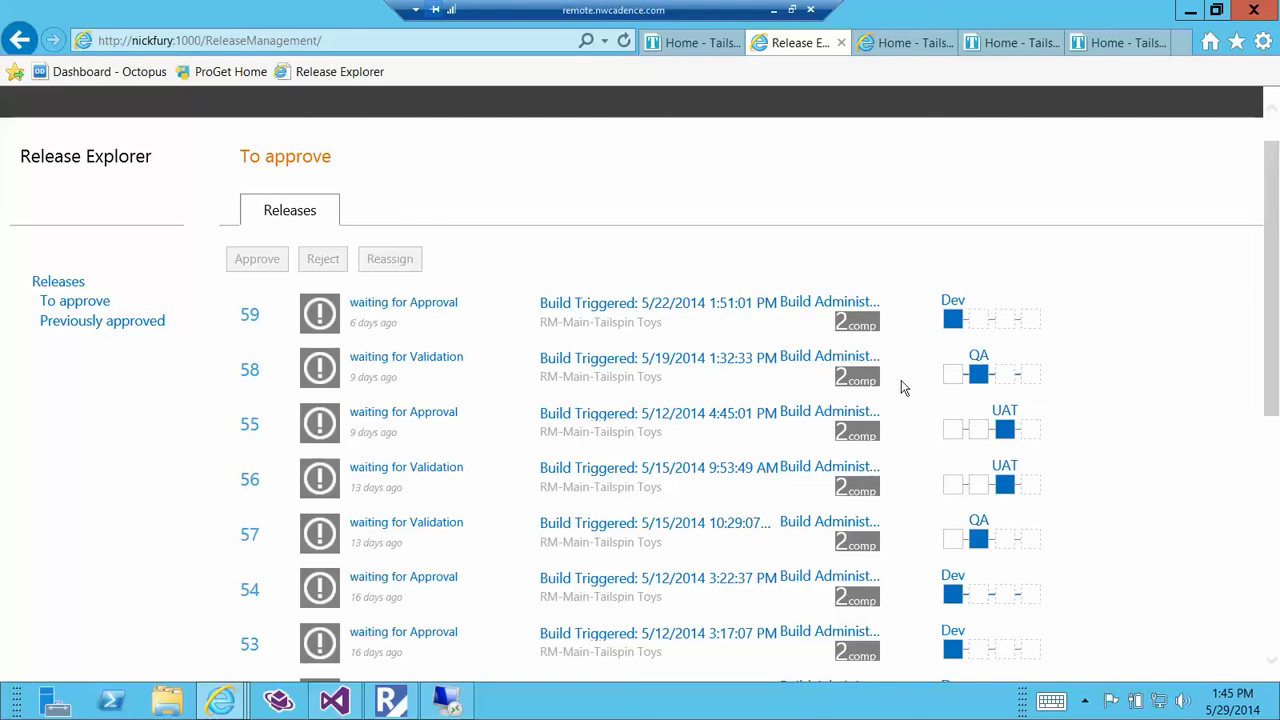
Inspect the QA stage of release 64 among the previously approved releases and return to the releases to approve.
{"action": "left_click", "coordinate": [150, 326]}
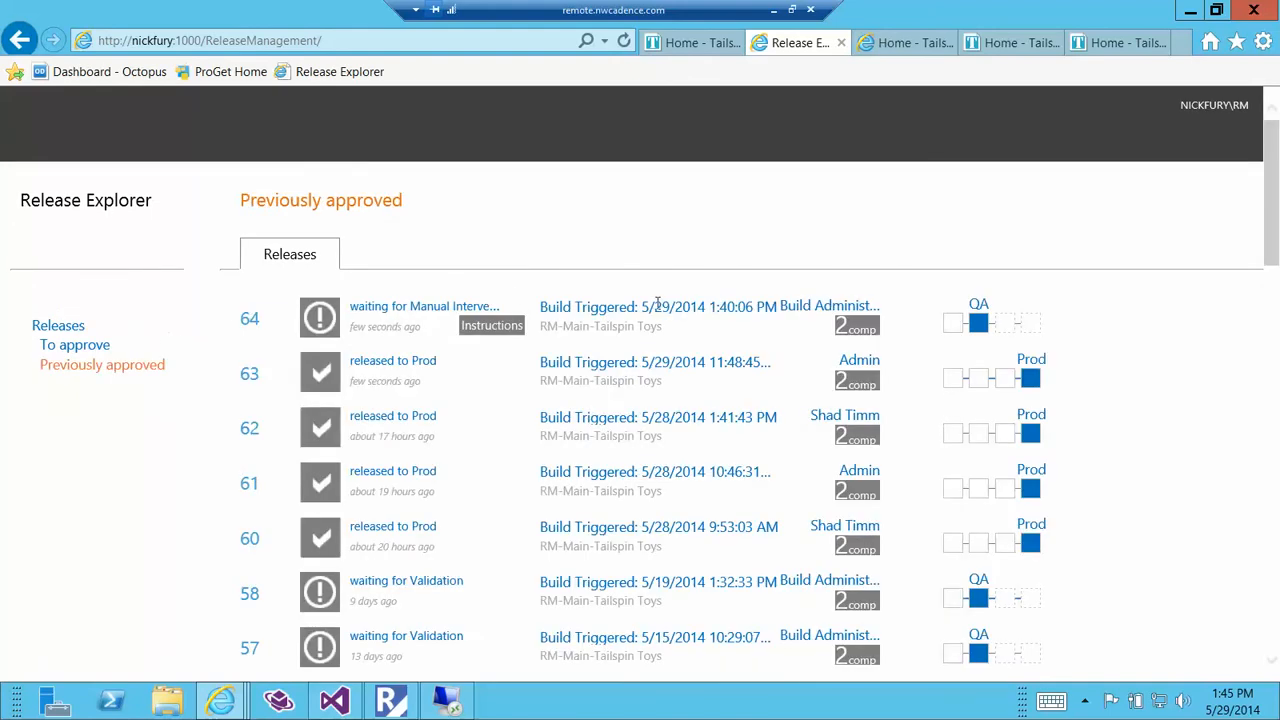
{"action": "left_click", "coordinate": [978, 322]}
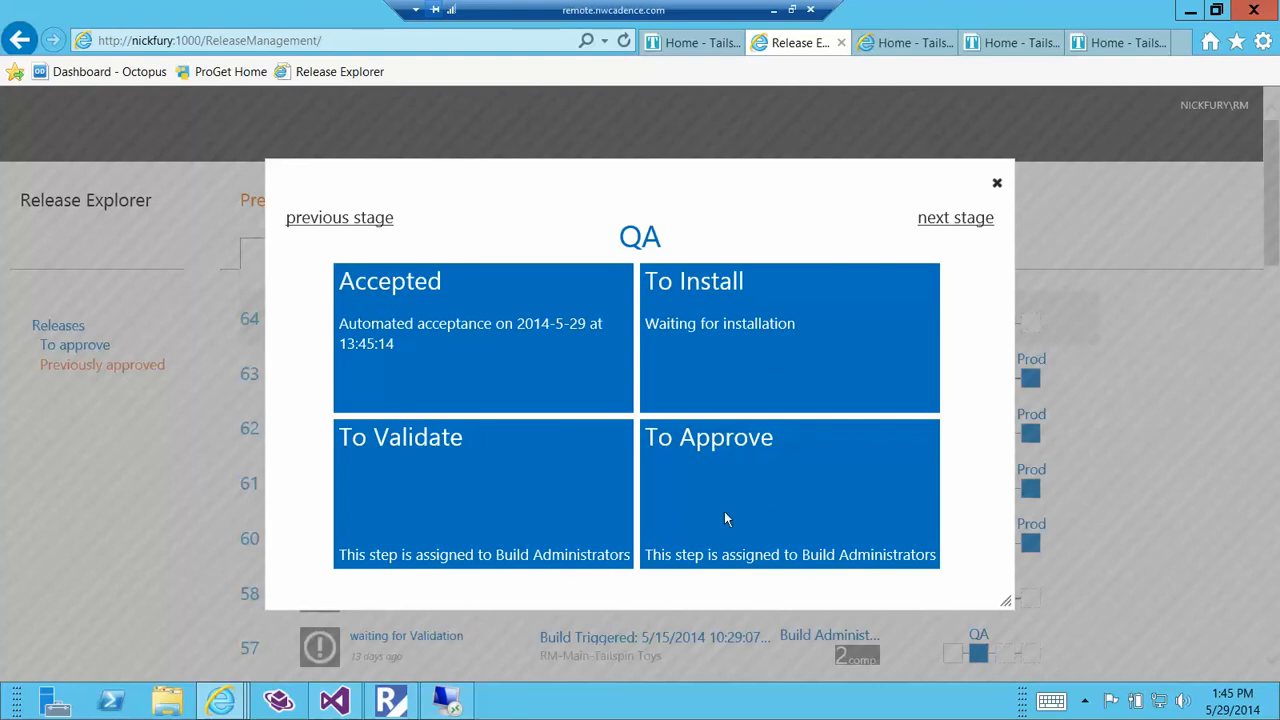
{"action": "left_click", "coordinate": [996, 185]}
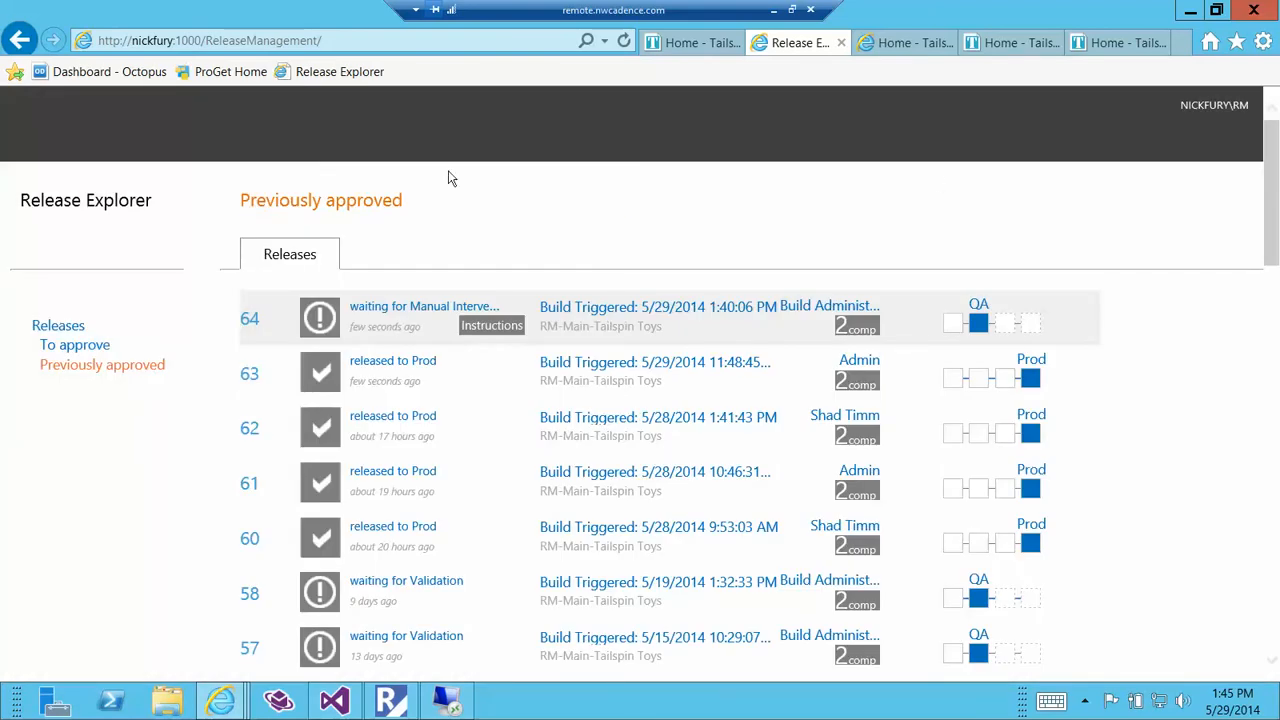
{"action": "left_click", "coordinate": [80, 348]}
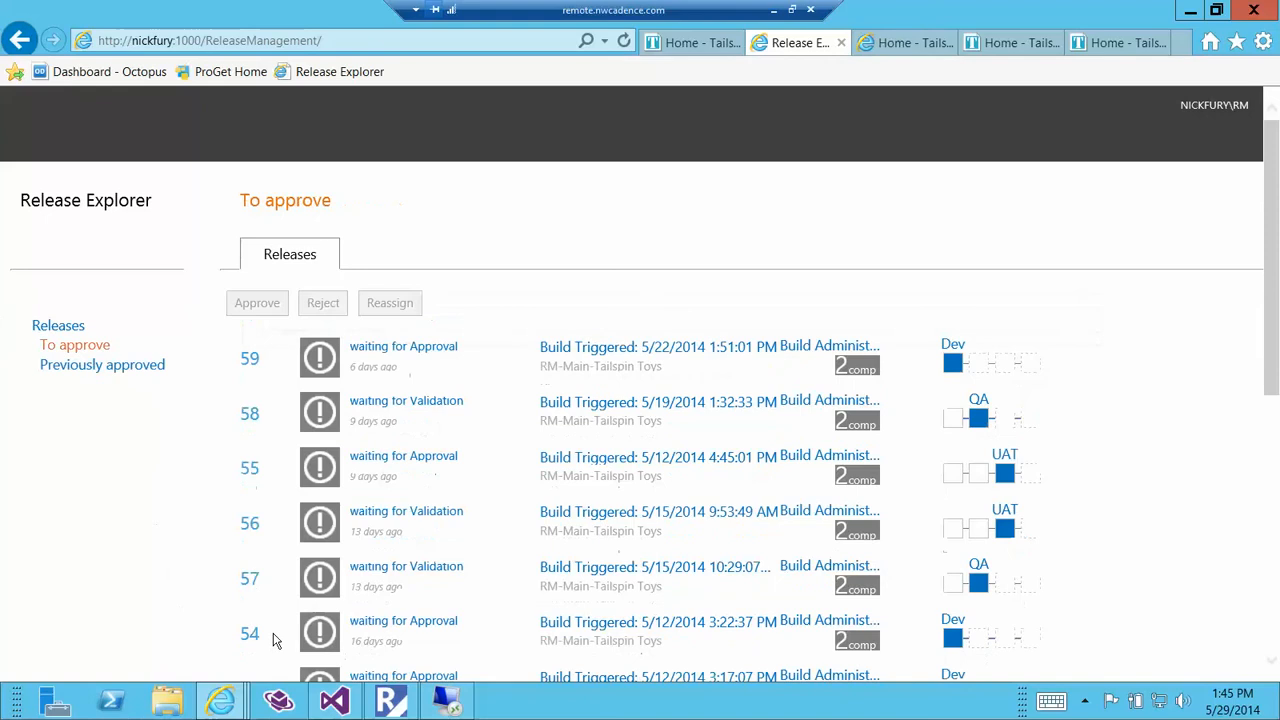
Switch to the Release Management client and review the traffic overview, today's releases and the pending approval requests.
{"action": "left_click", "coordinate": [396, 704]}
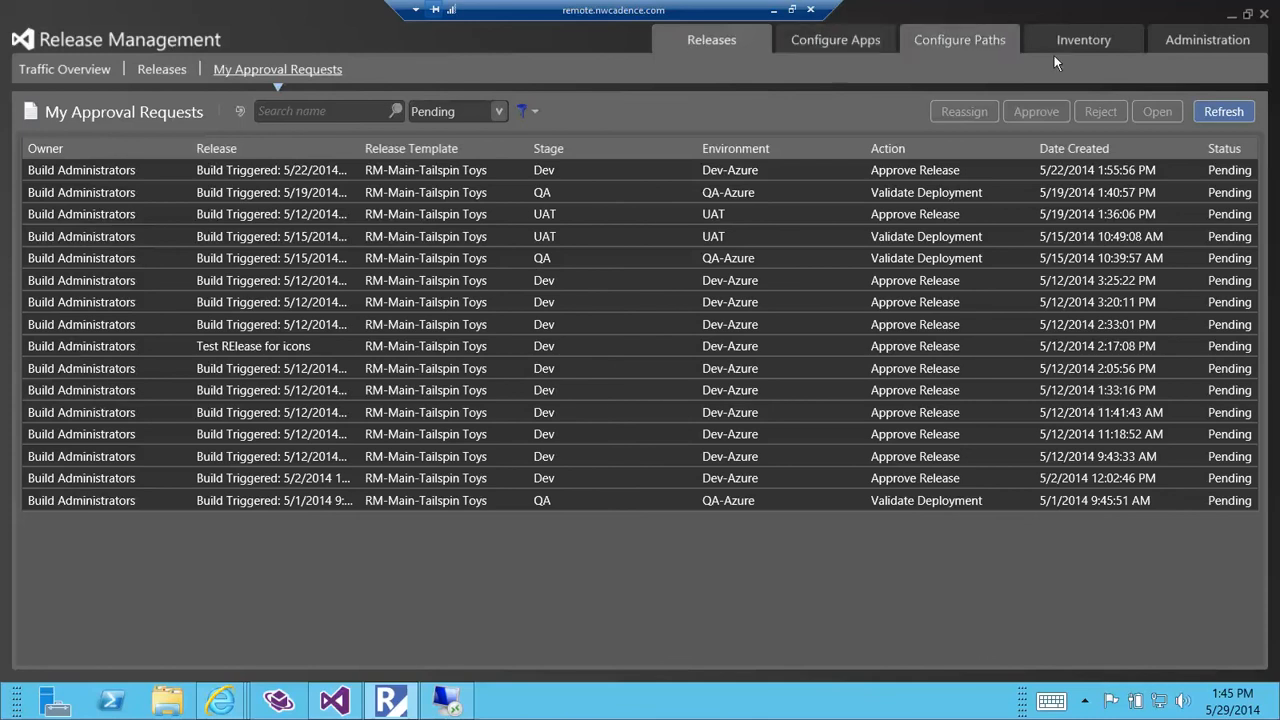
{"action": "left_click", "coordinate": [57, 68]}
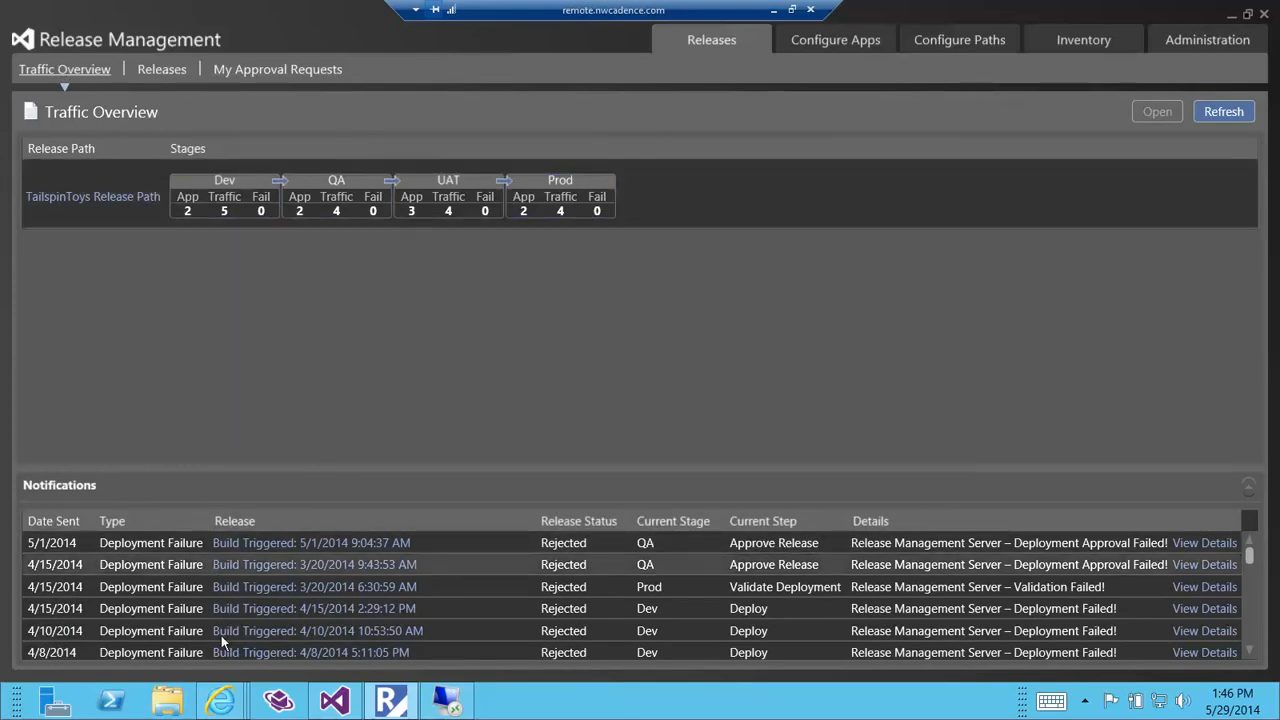
{"action": "left_click", "coordinate": [163, 71]}
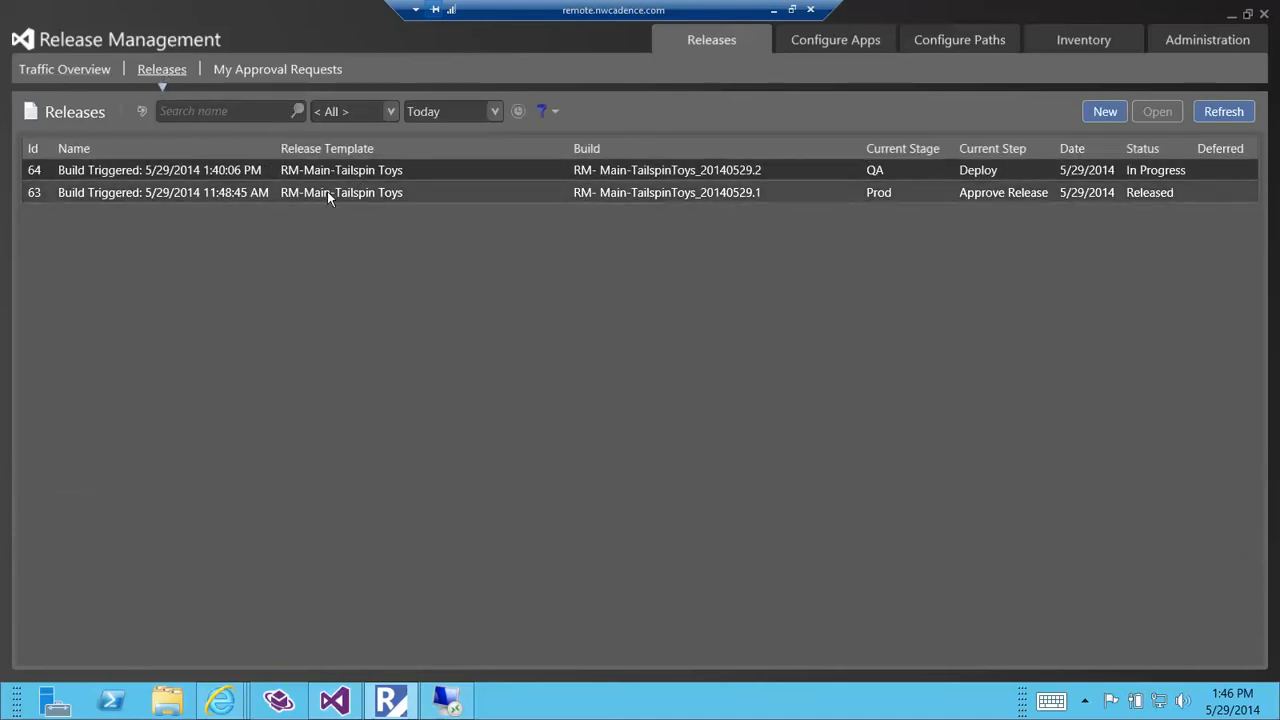
{"action": "left_click", "coordinate": [284, 76]}
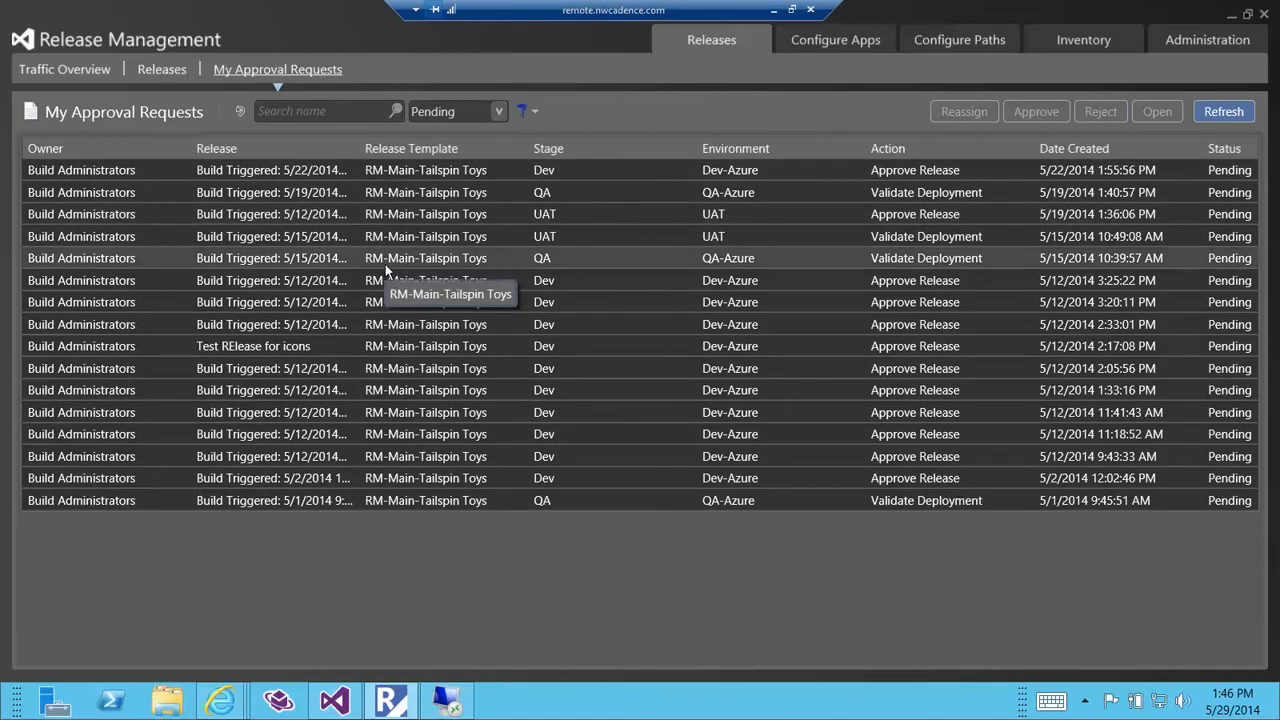
Review the release templates and components configured for the Tailspin Toys applications.
{"action": "left_click", "coordinate": [855, 42]}
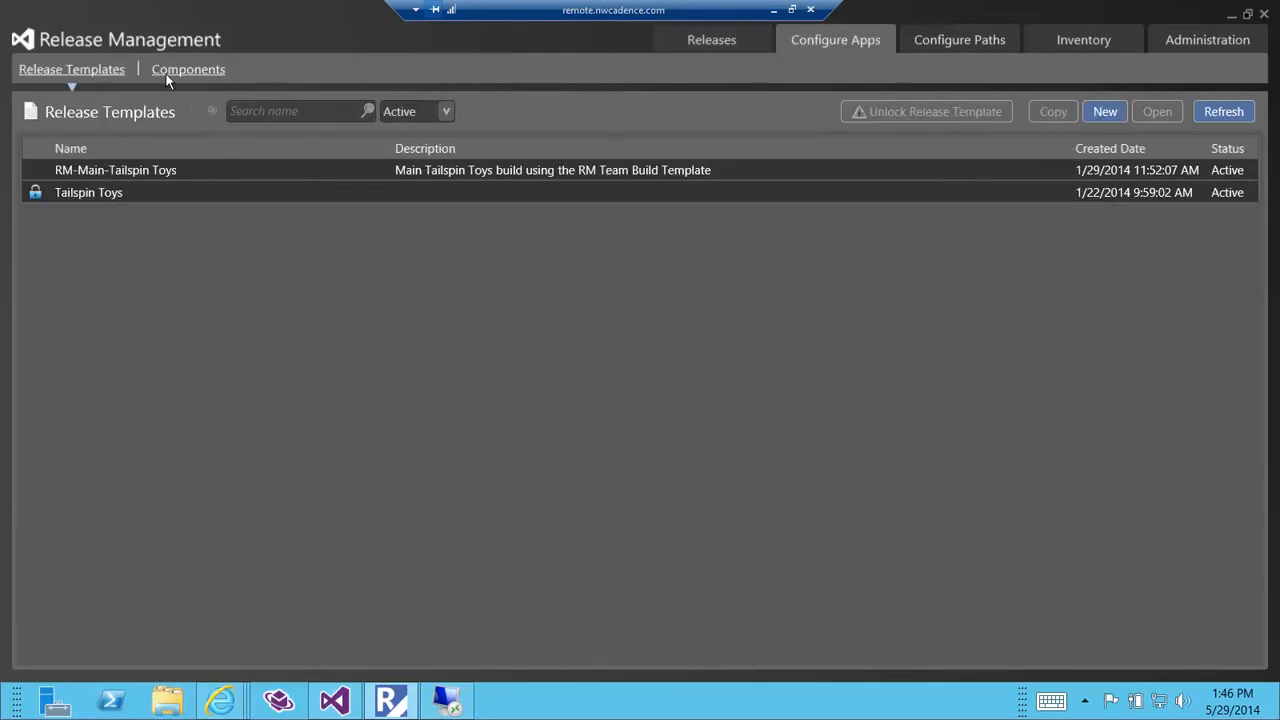
{"action": "left_click", "coordinate": [168, 72]}
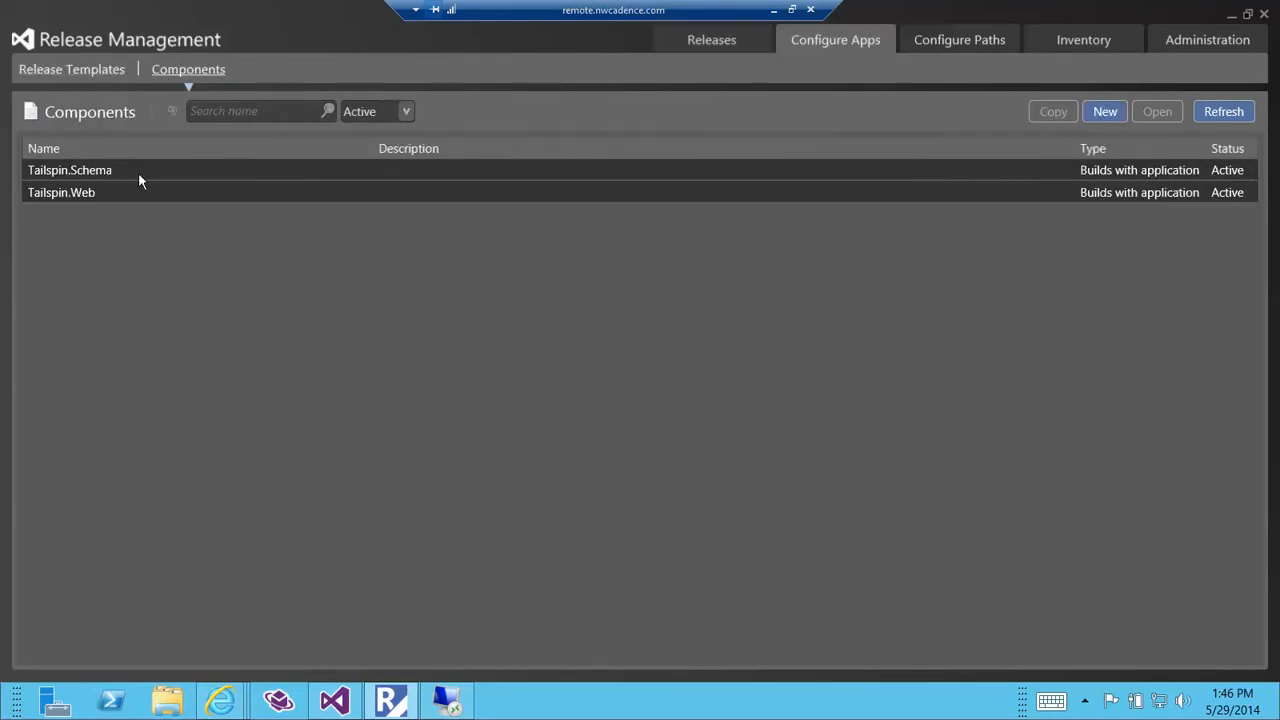
{"action": "left_click", "coordinate": [100, 72]}
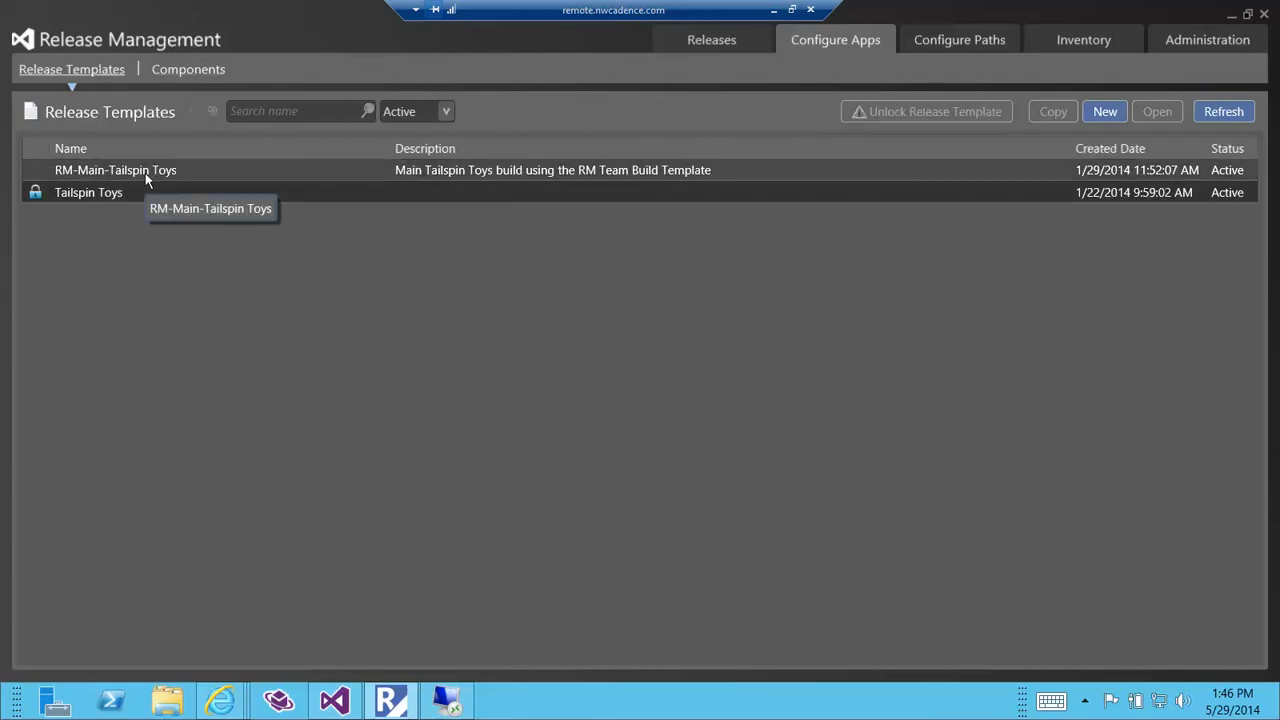
Open the TailspinToys Release Path and examine its stages, environments and automated steps.
{"action": "left_click", "coordinate": [940, 47]}
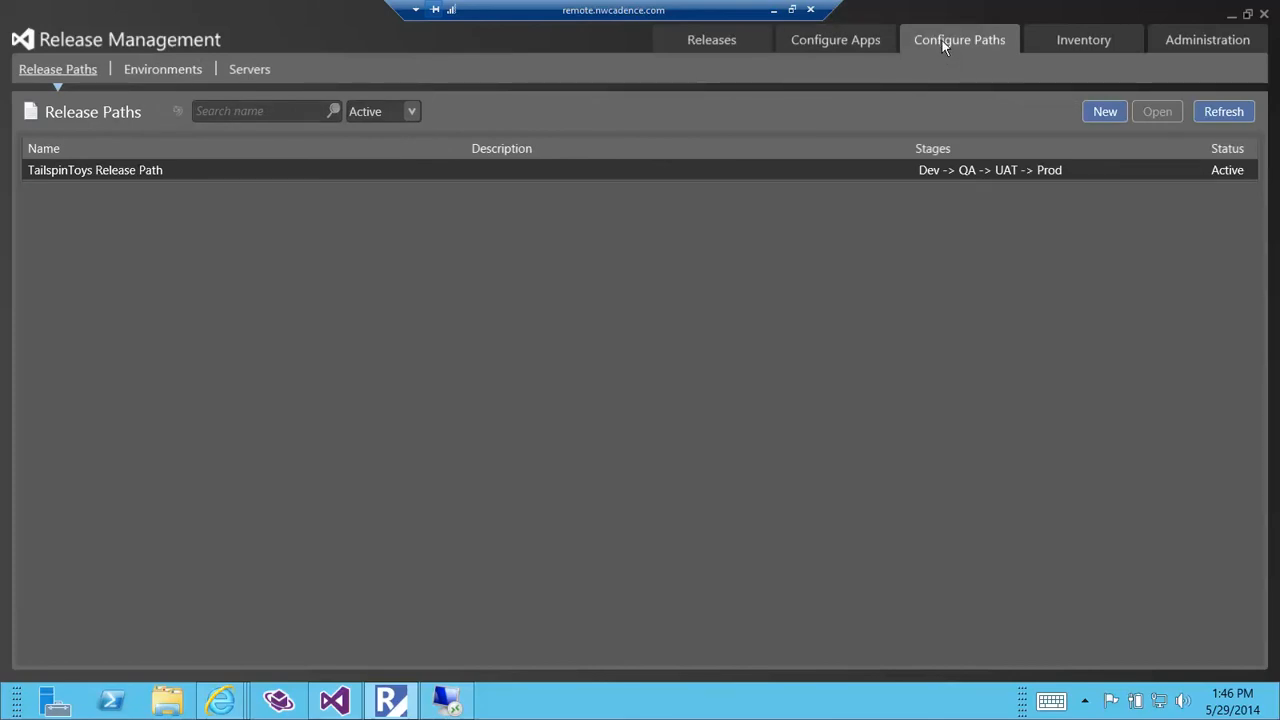
{"action": "double_click", "coordinate": [99, 172]}
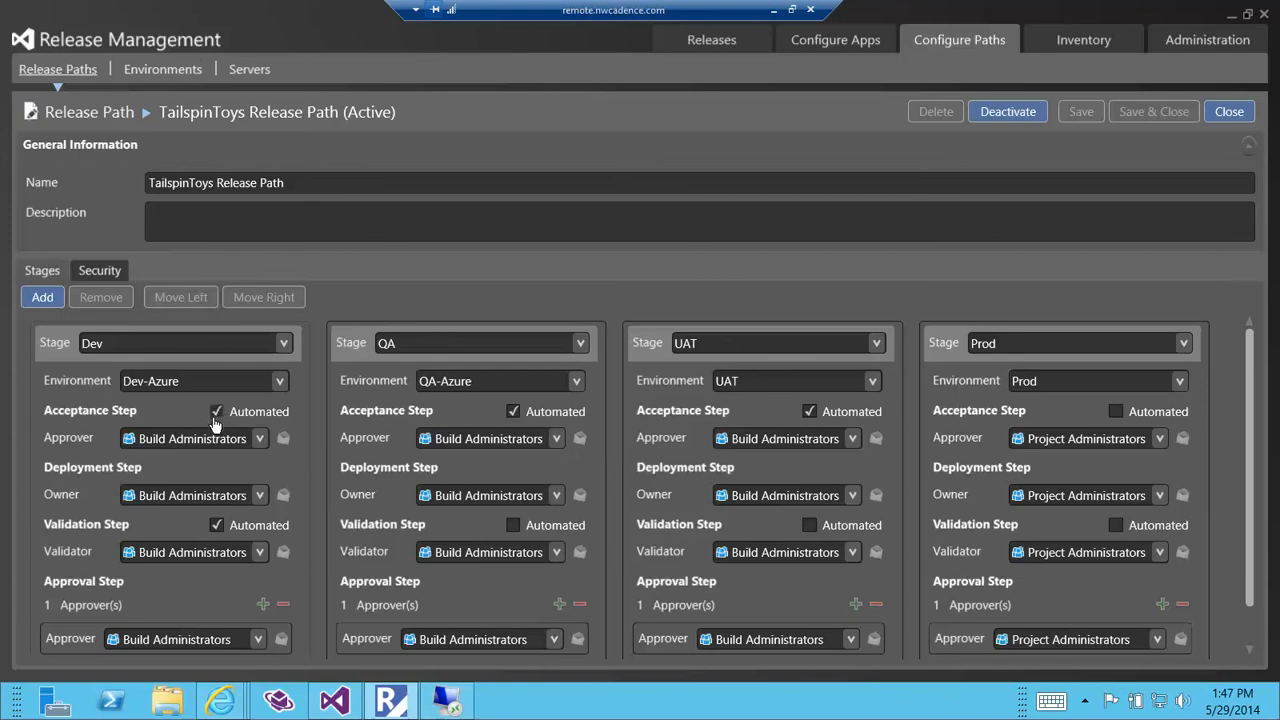
Open today's in-progress release 64 from the releases list and review its pending approval request and properties.
{"action": "left_click", "coordinate": [216, 520]}
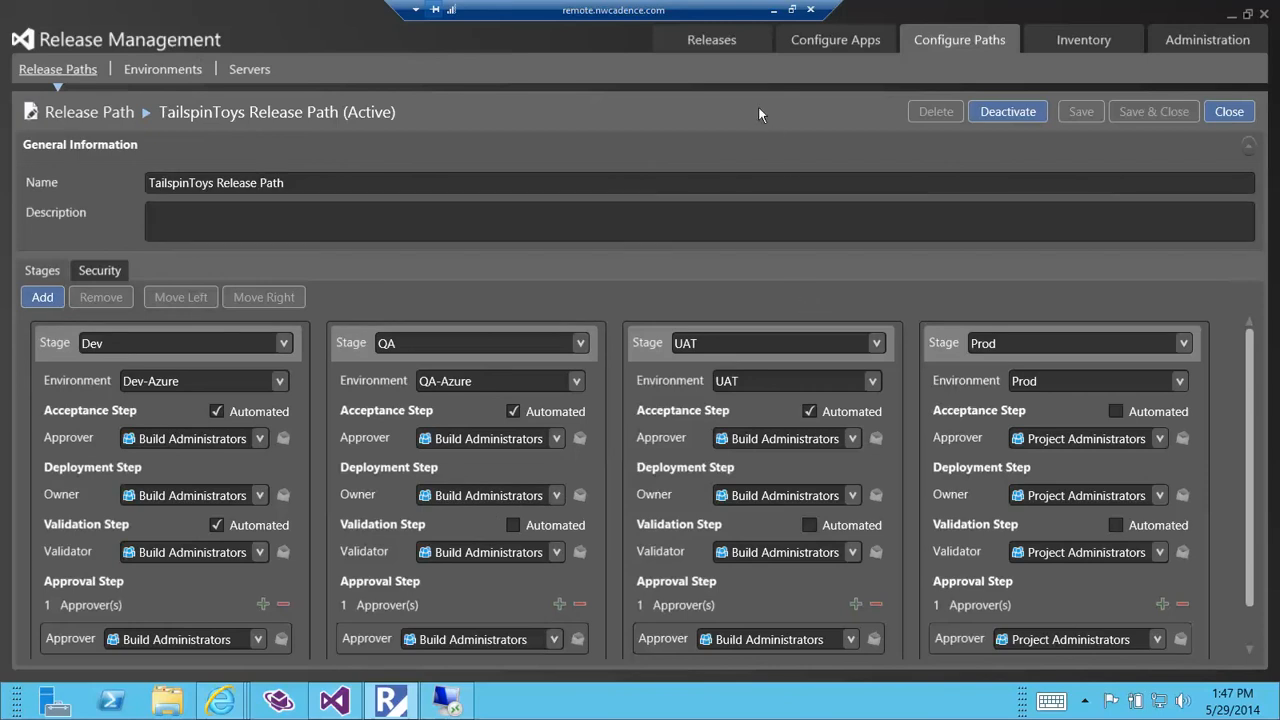
{"action": "left_click", "coordinate": [730, 39]}
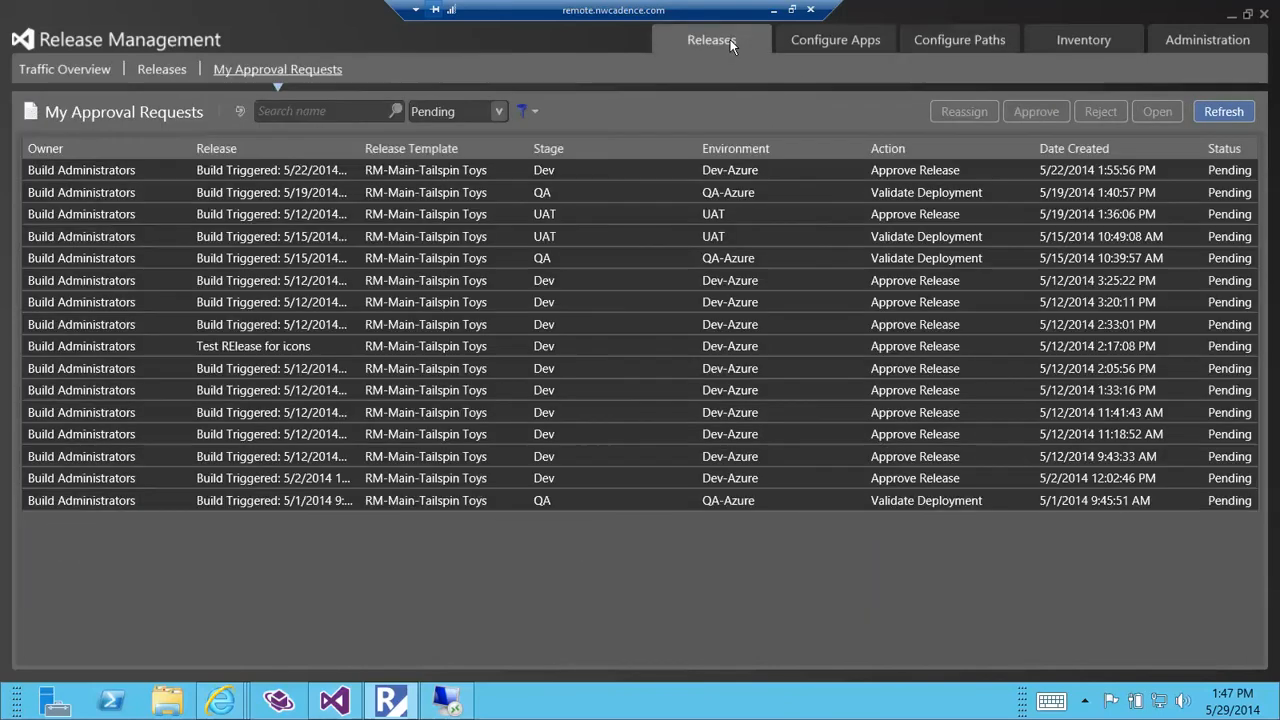
{"action": "left_click", "coordinate": [162, 70]}
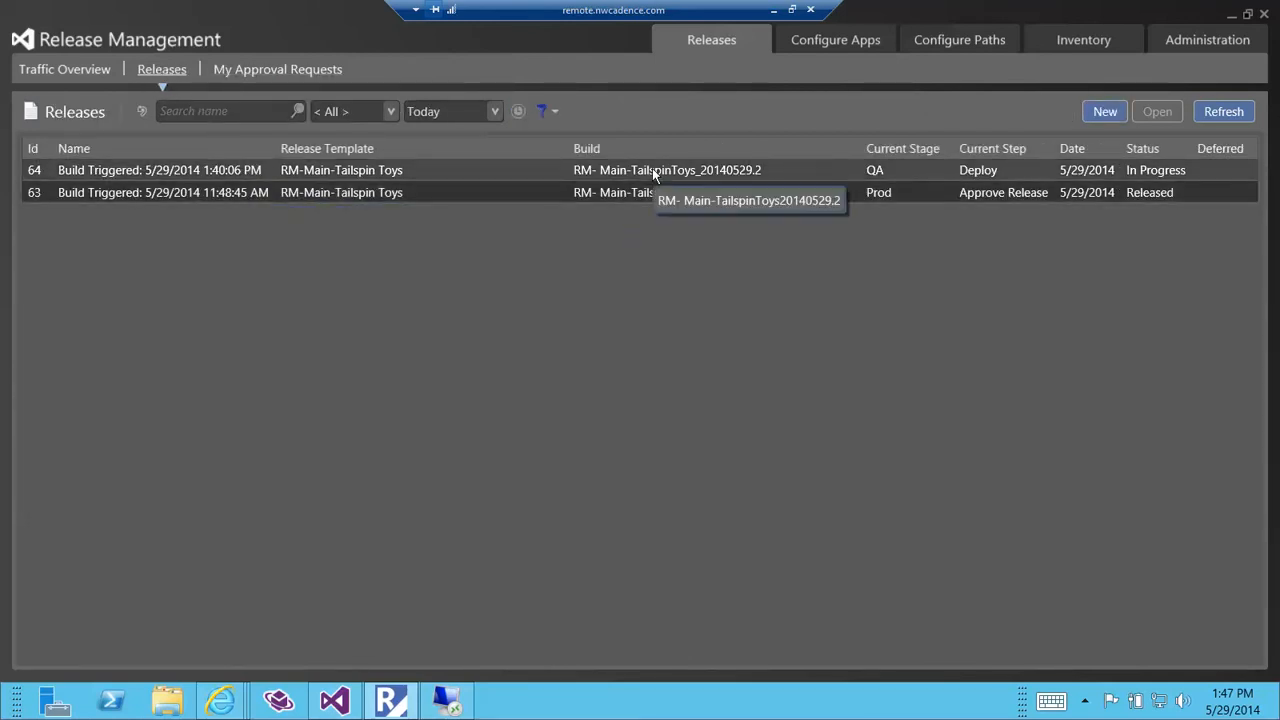
{"action": "left_click", "coordinate": [886, 172]}
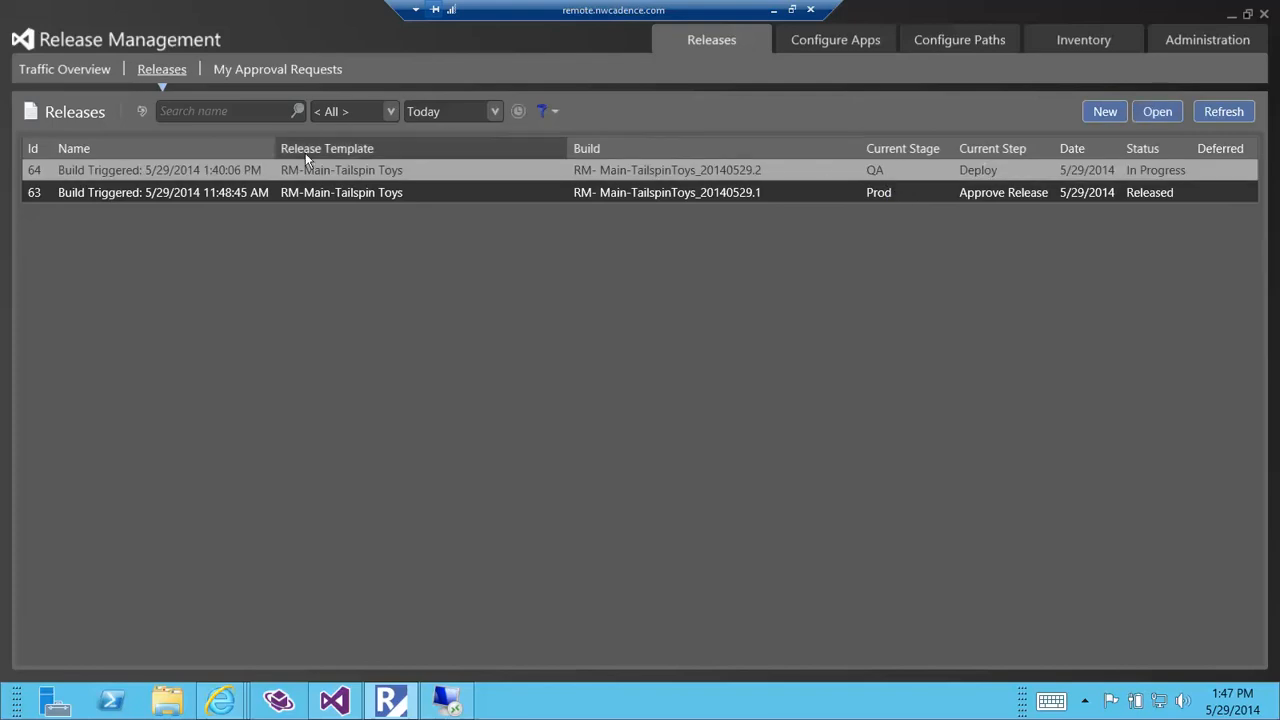
{"action": "double_click", "coordinate": [131, 168]}
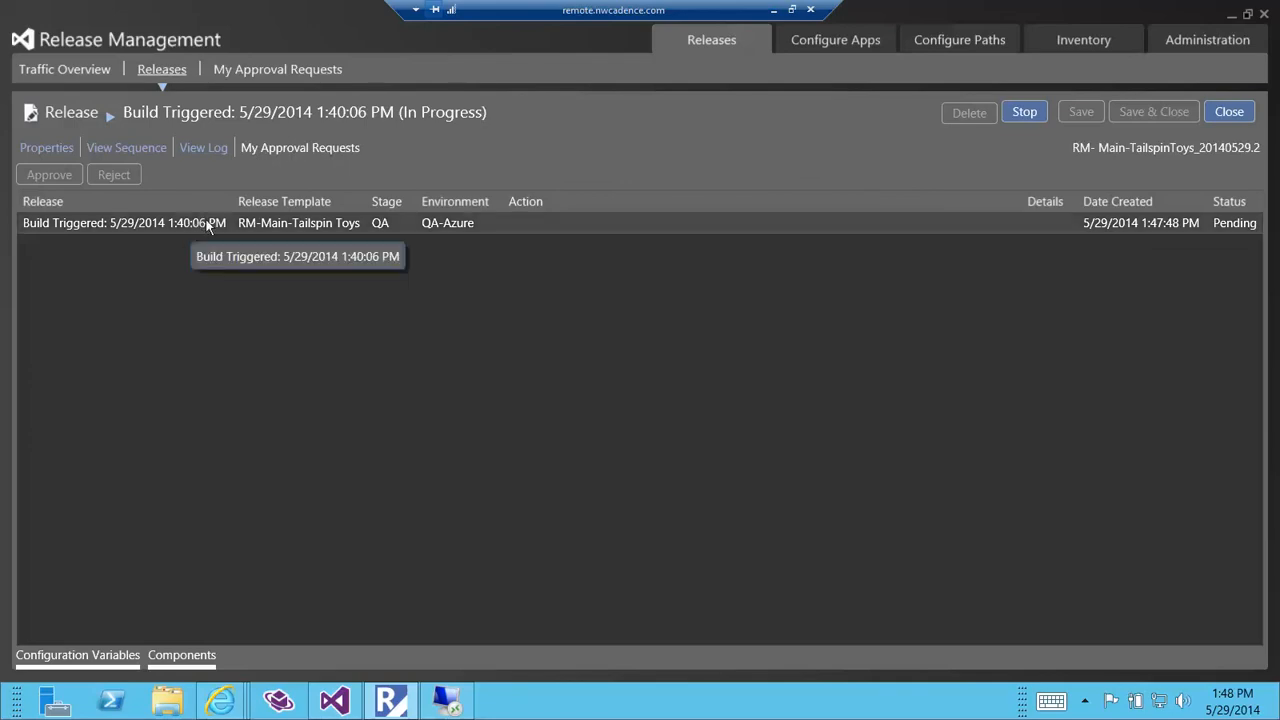
{"action": "left_click", "coordinate": [40, 149]}
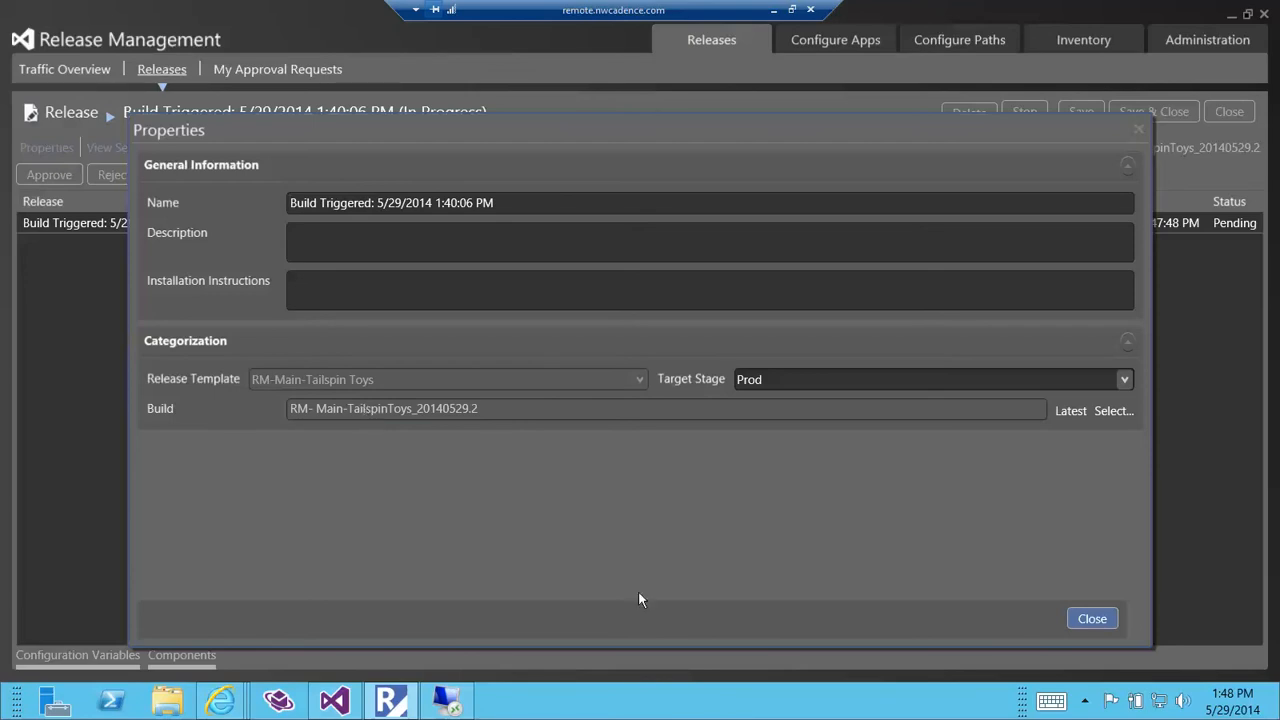
{"action": "left_click", "coordinate": [1092, 619]}
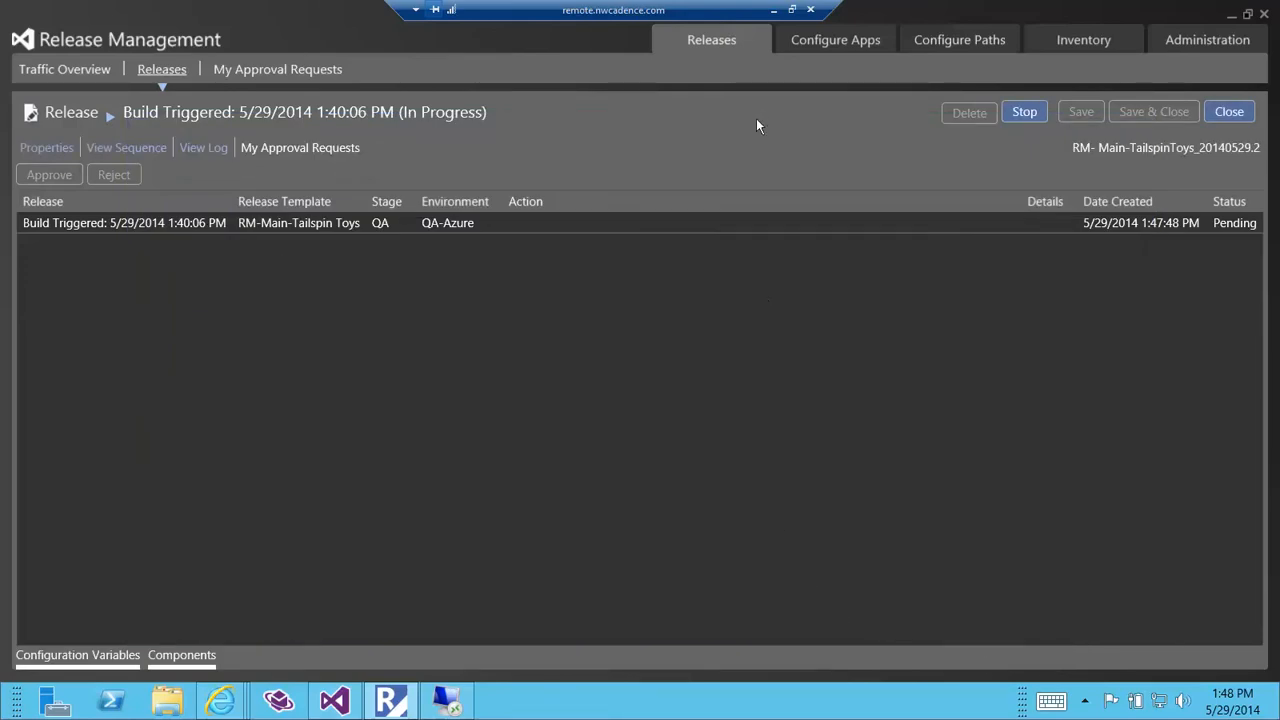
Select the newest QA validation request, then switch to the browser and refresh the QA site's About page to check its updated heading.
{"action": "left_click", "coordinate": [250, 67]}
{"action": "left_click", "coordinate": [446, 175]}
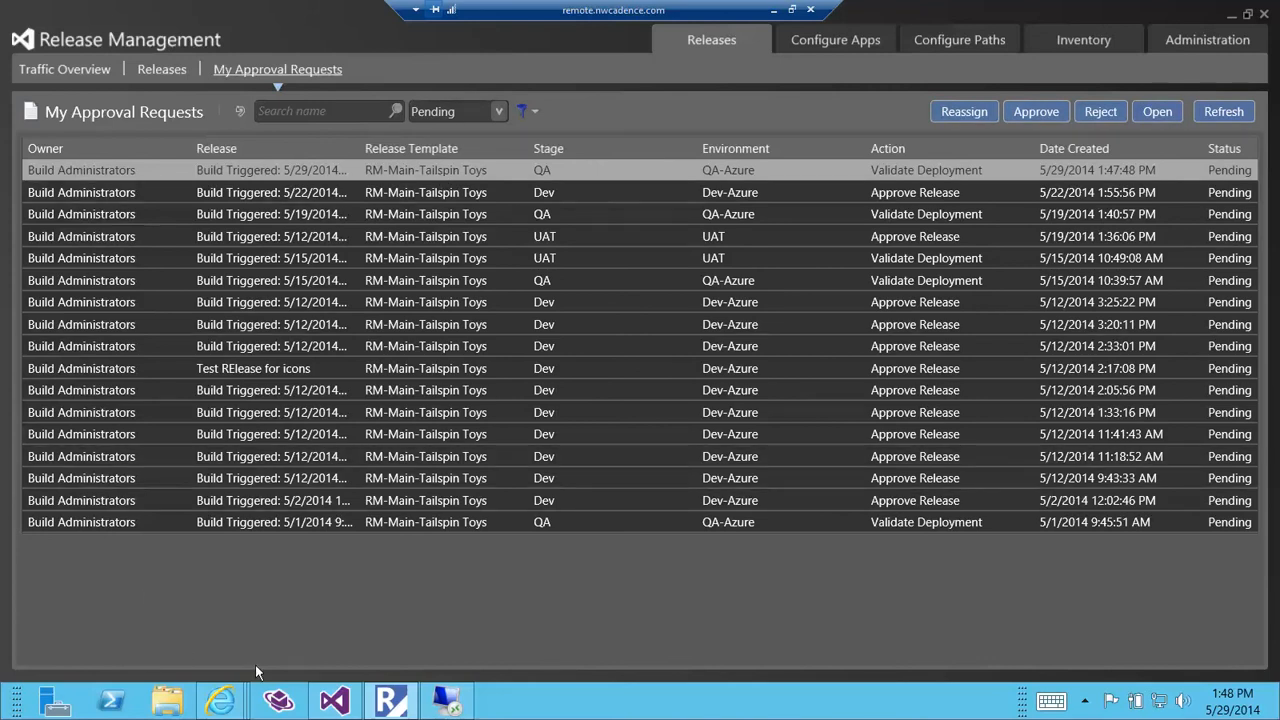
{"action": "mouse_move", "coordinate": [222, 700]}
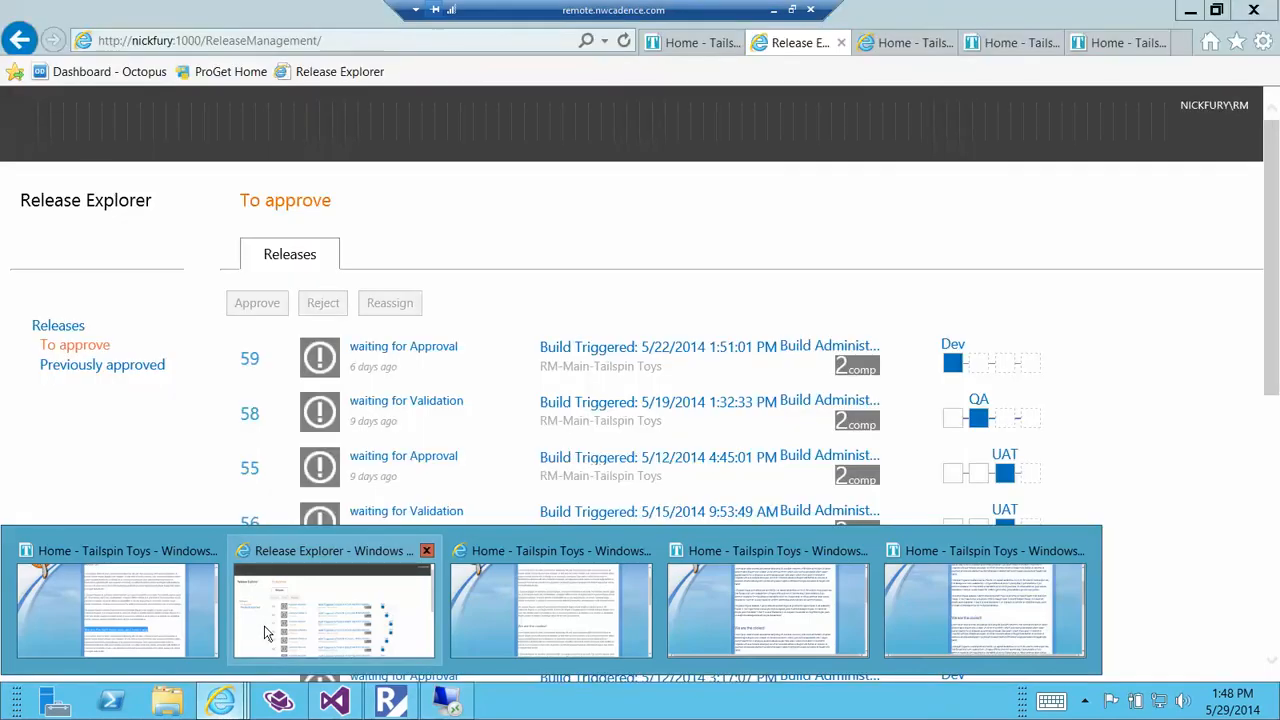
{"action": "left_click", "coordinate": [266, 632]}
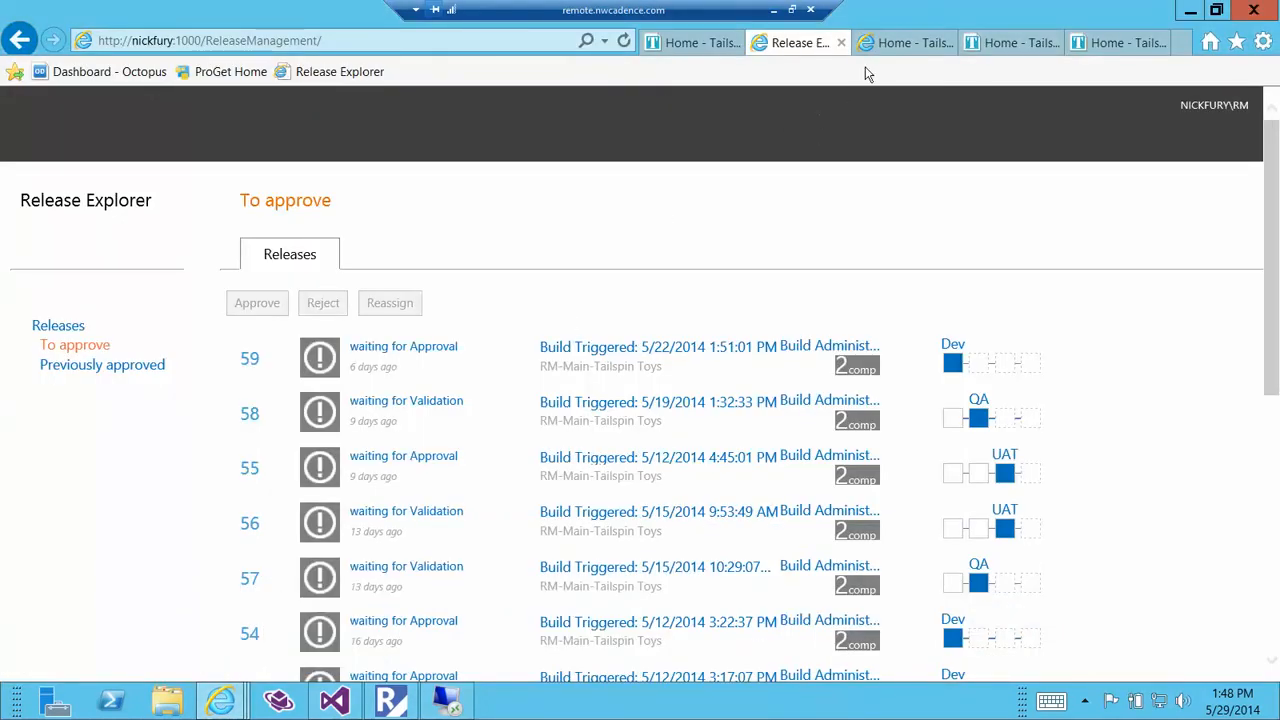
{"action": "left_click", "coordinate": [880, 52]}
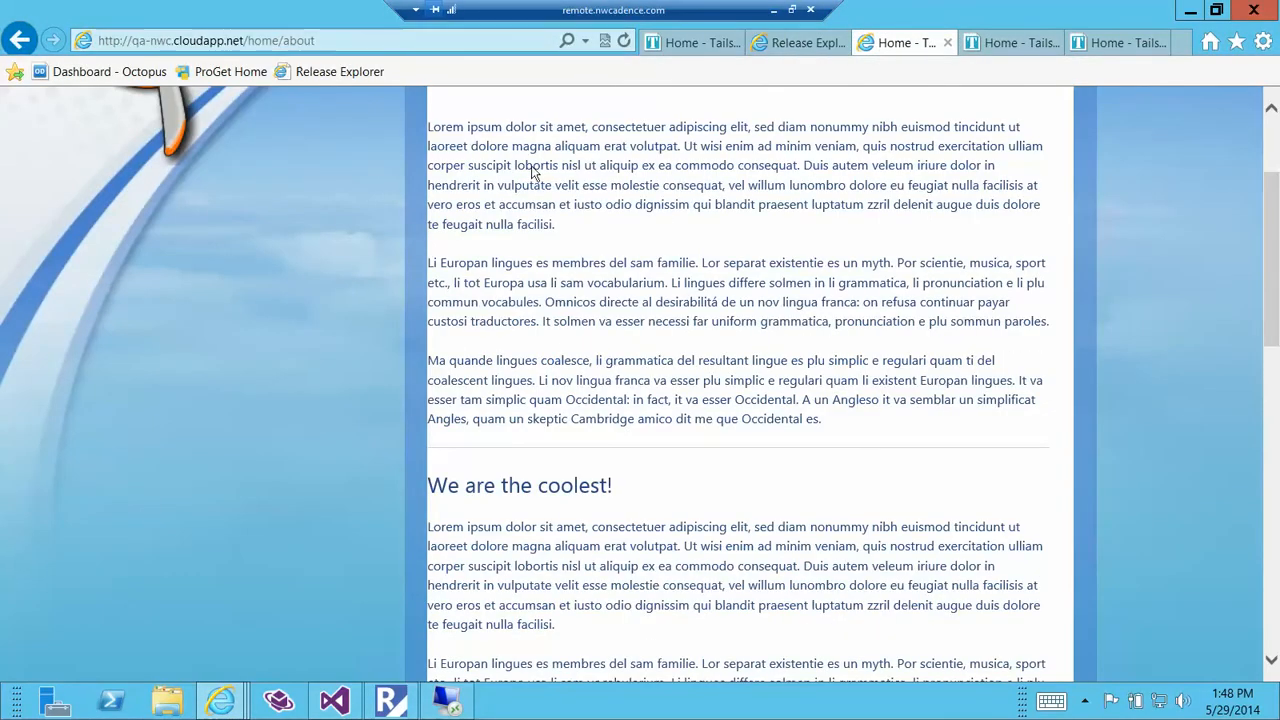
{"action": "left_click", "coordinate": [624, 41]}
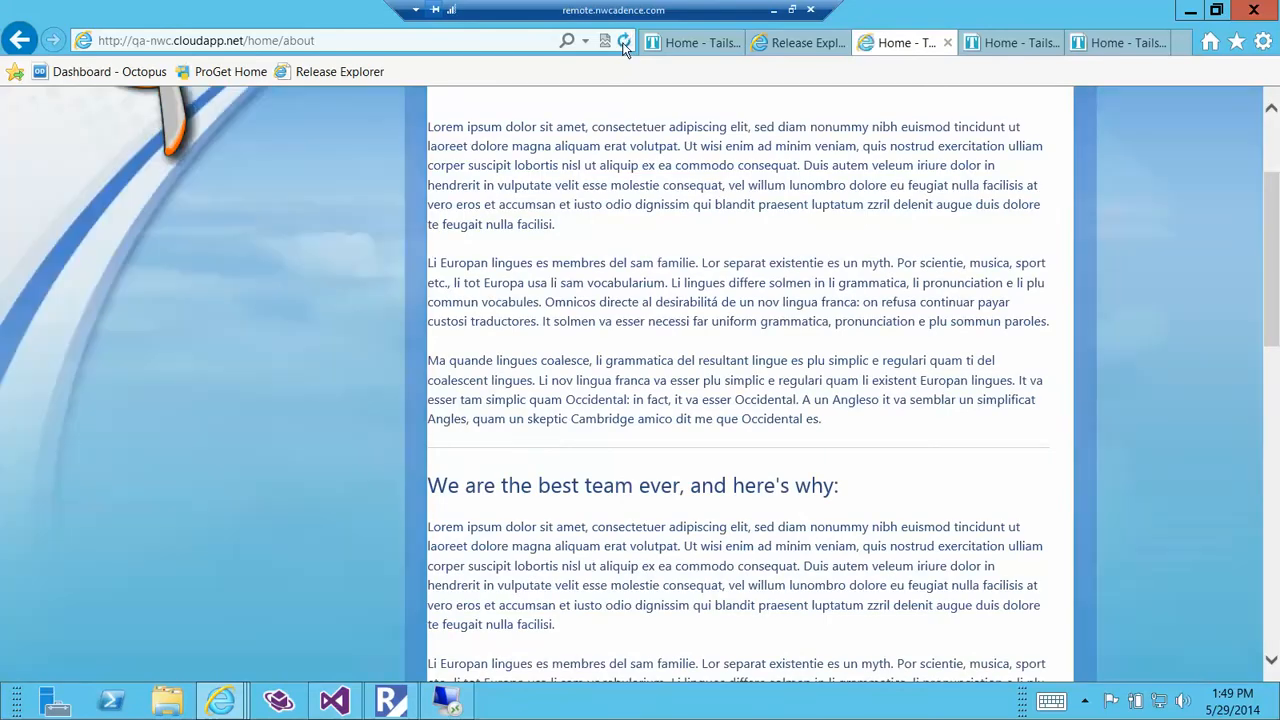
{"action": "triple_click", "coordinate": [514, 484]}
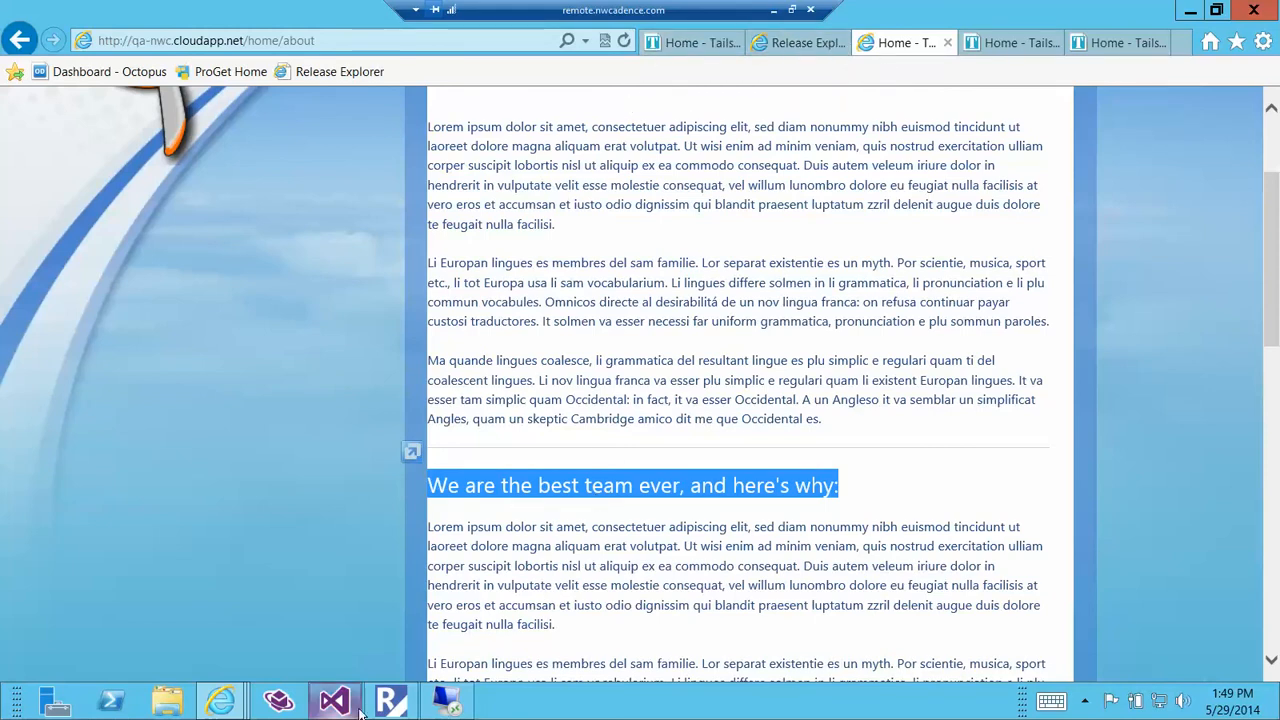
In the Release Management client, approve release 64's QA-Azure deployment validation with the comment "Confirmed deployment to QA".
{"action": "left_click", "coordinate": [400, 703]}
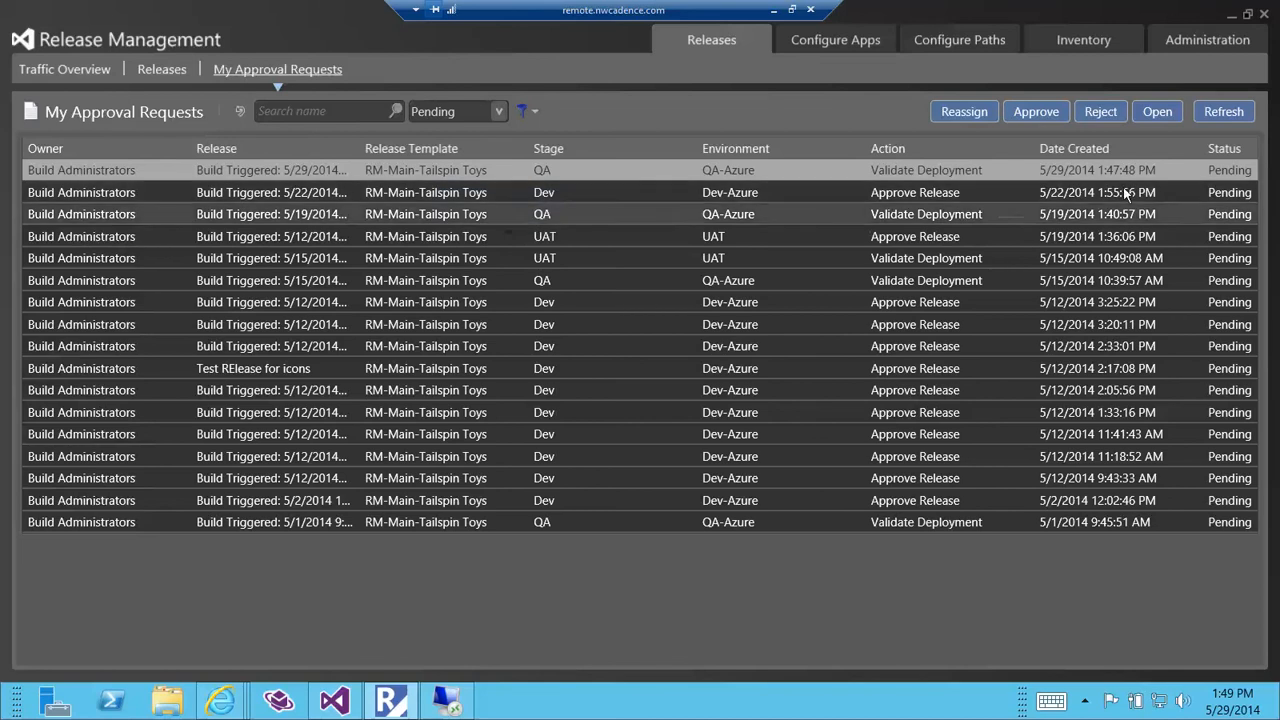
{"action": "double_click", "coordinate": [363, 150]}
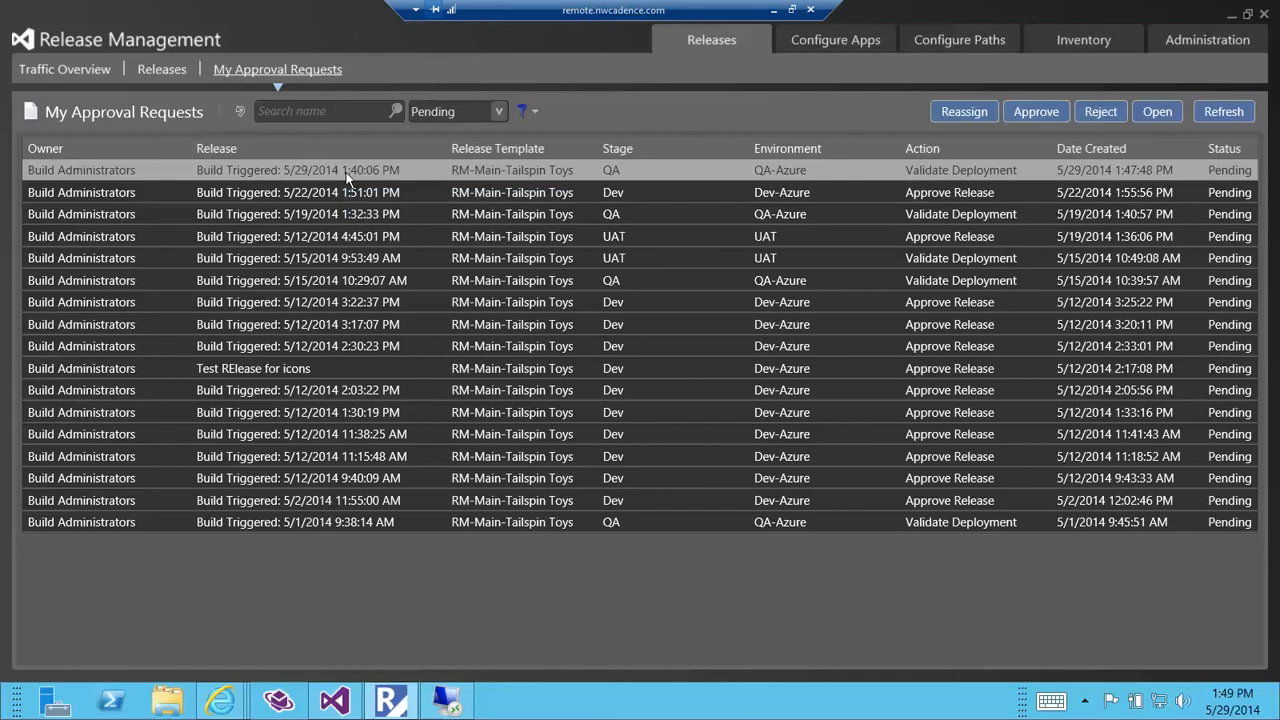
{"action": "double_click", "coordinate": [348, 176]}
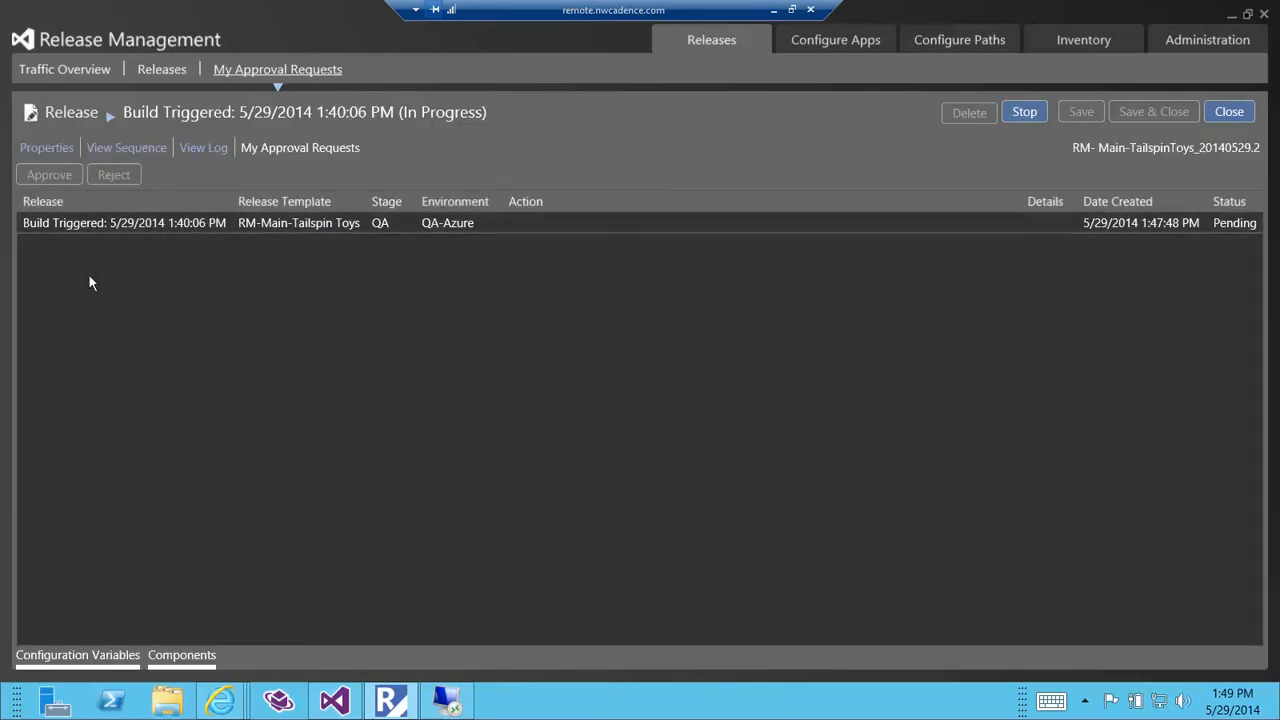
{"action": "left_click", "coordinate": [164, 226]}
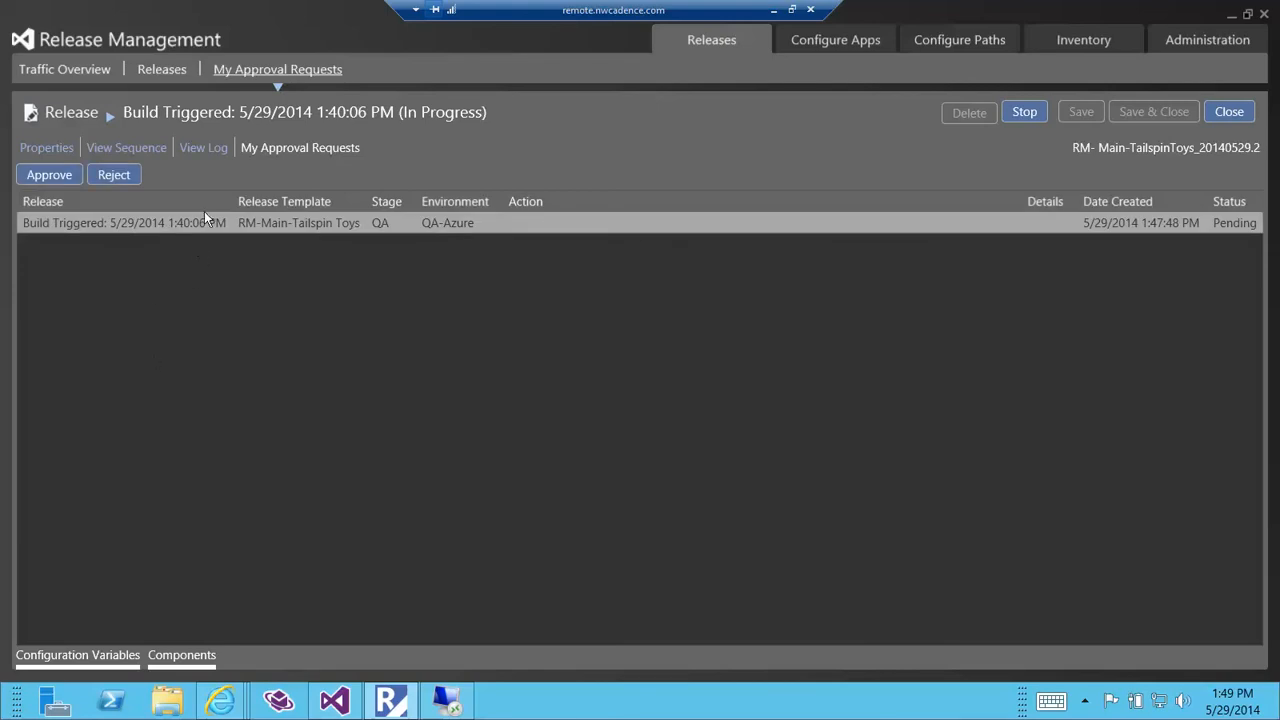
{"action": "left_click", "coordinate": [58, 176]}
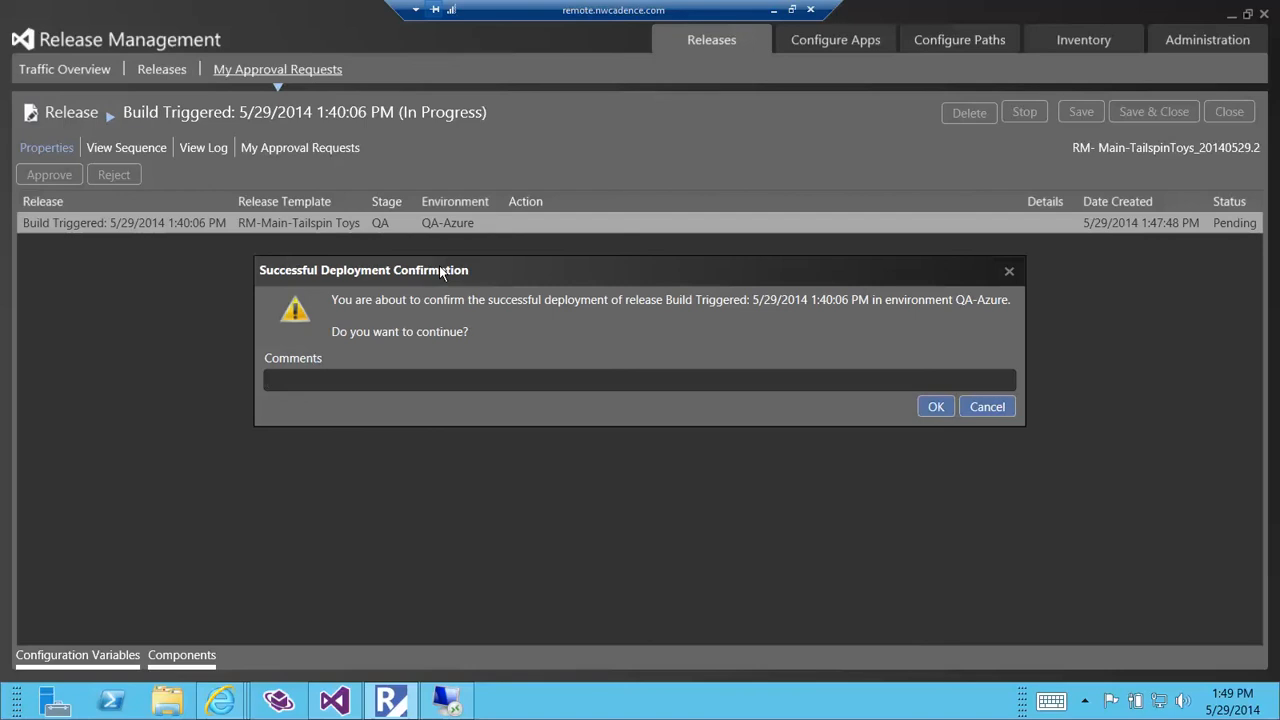
{"action": "type", "text": "Confimred"}
{"action": "key", "text": "BackSpace"}
{"action": "key", "text": "BackSpace"}
{"action": "key", "text": "BackSpace"}
{"action": "key", "text": "BackSpace"}
{"action": "key", "text": "BackSpace"}
{"action": "type", "text": "rmed deployment to QA"}
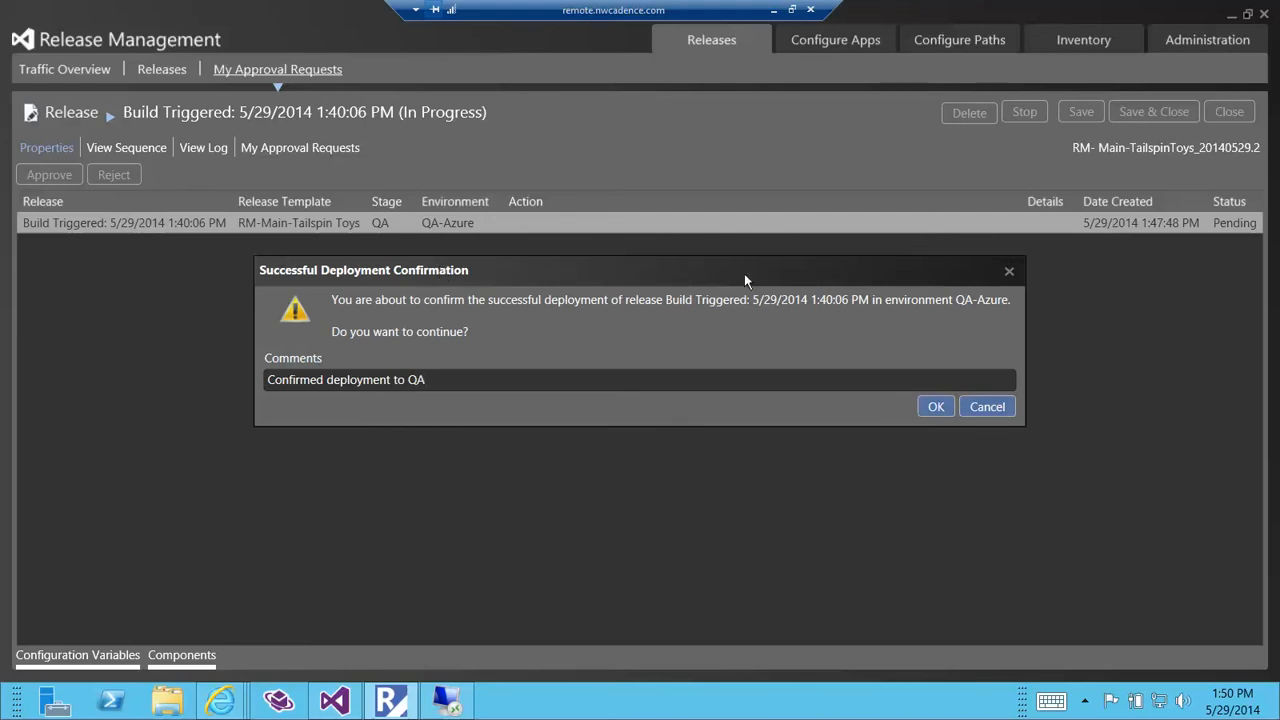
{"action": "left_click", "coordinate": [932, 406]}
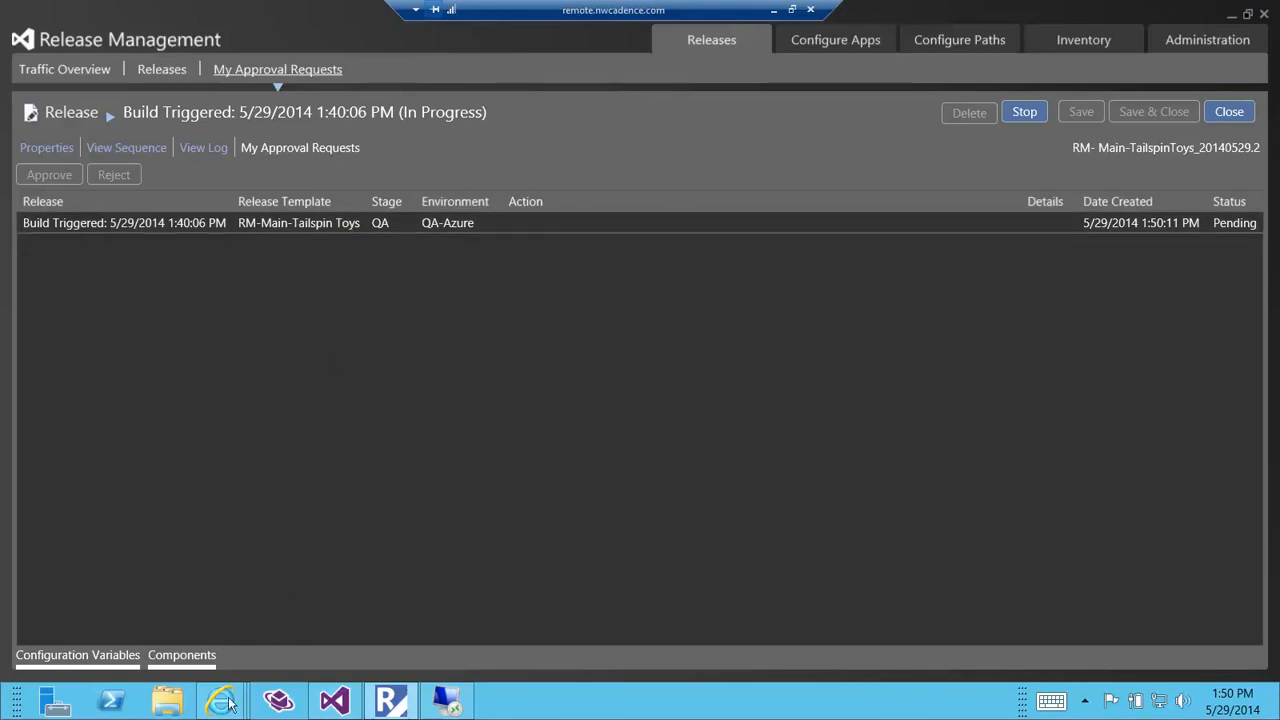
Switch to Release Explorer in the browser, reload the releases to approve, and inspect the QA stage details of release 64.
{"action": "mouse_move", "coordinate": [229, 704]}
{"action": "left_click", "coordinate": [244, 630]}
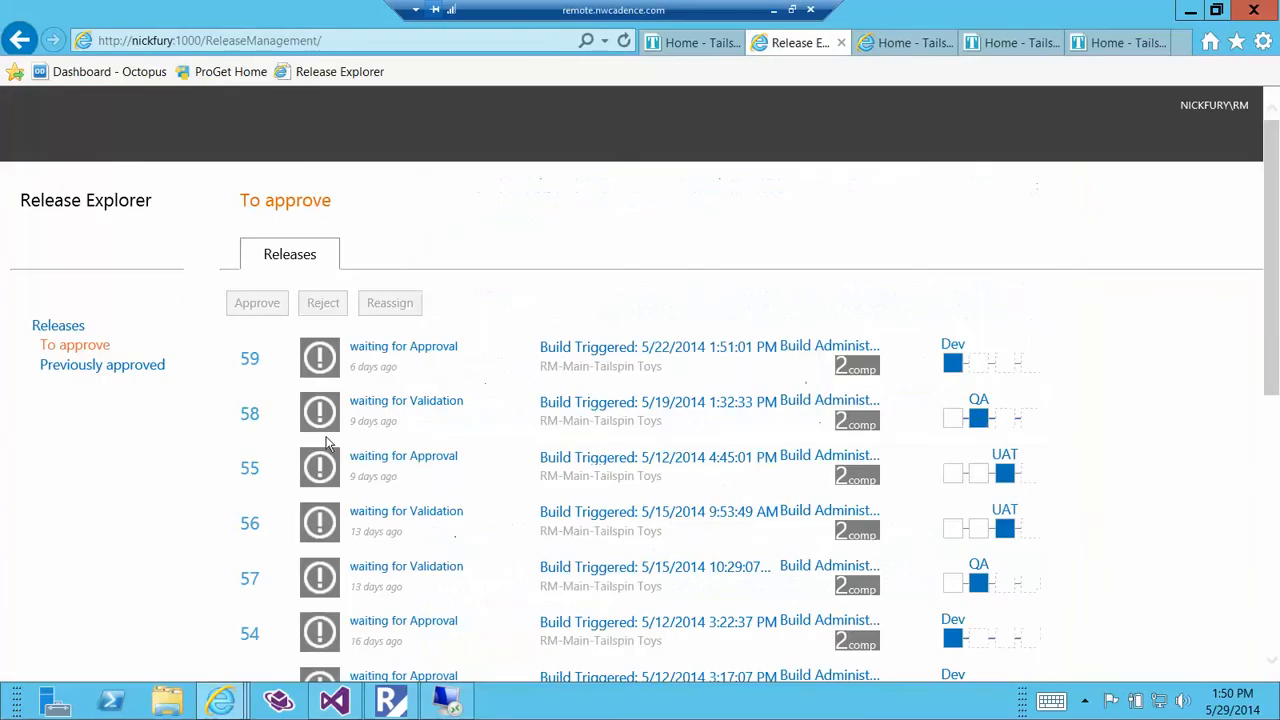
{"action": "left_click", "coordinate": [624, 41]}
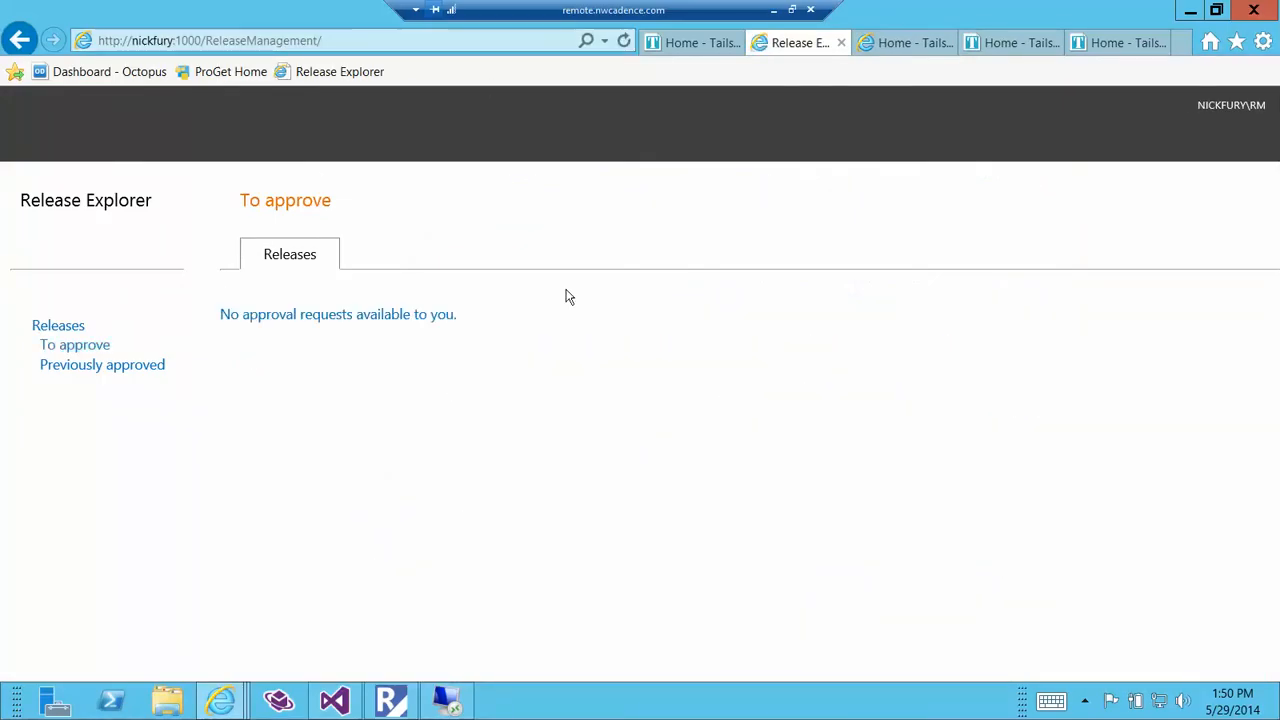
{"action": "left_click", "coordinate": [63, 347]}
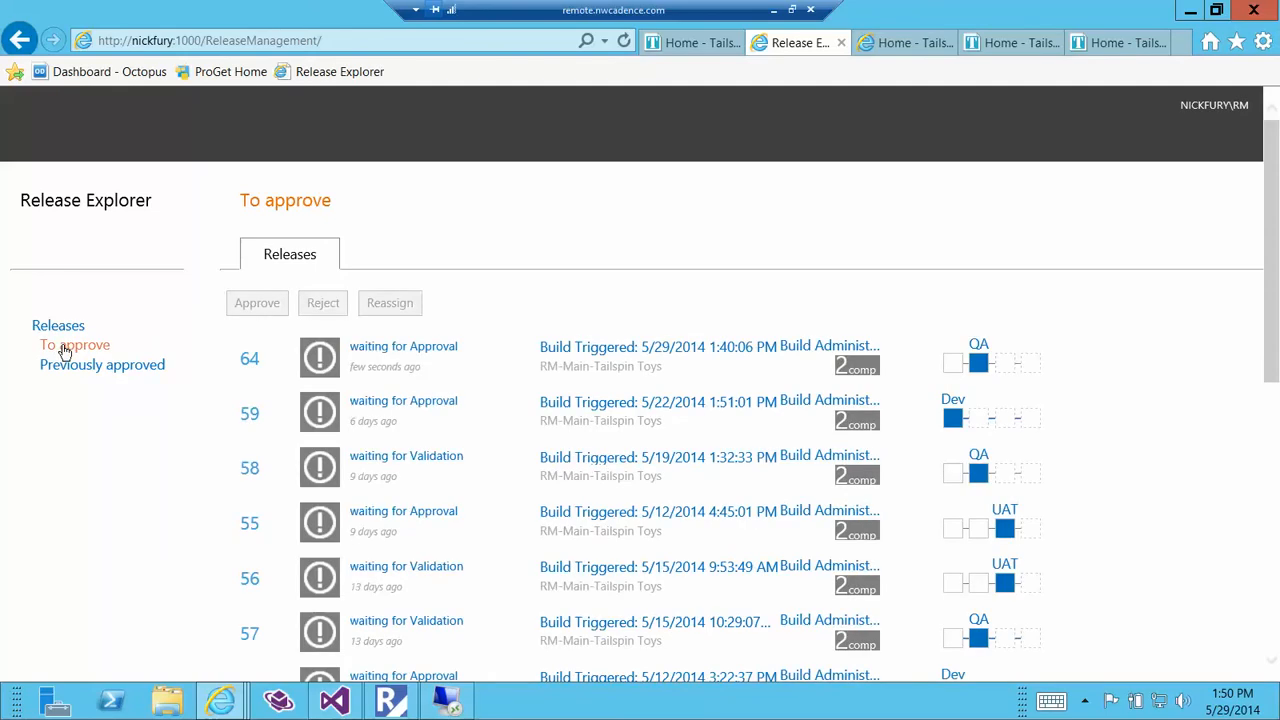
{"action": "left_click", "coordinate": [475, 357]}
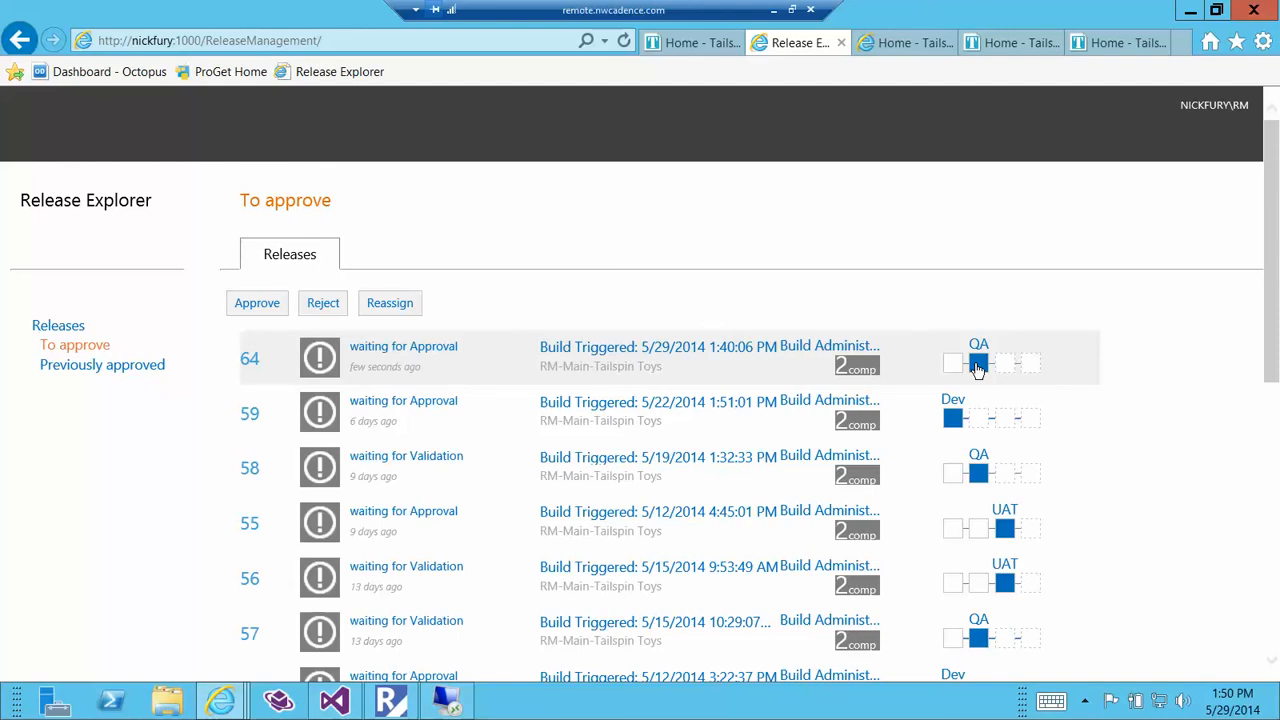
{"action": "left_click", "coordinate": [978, 366]}
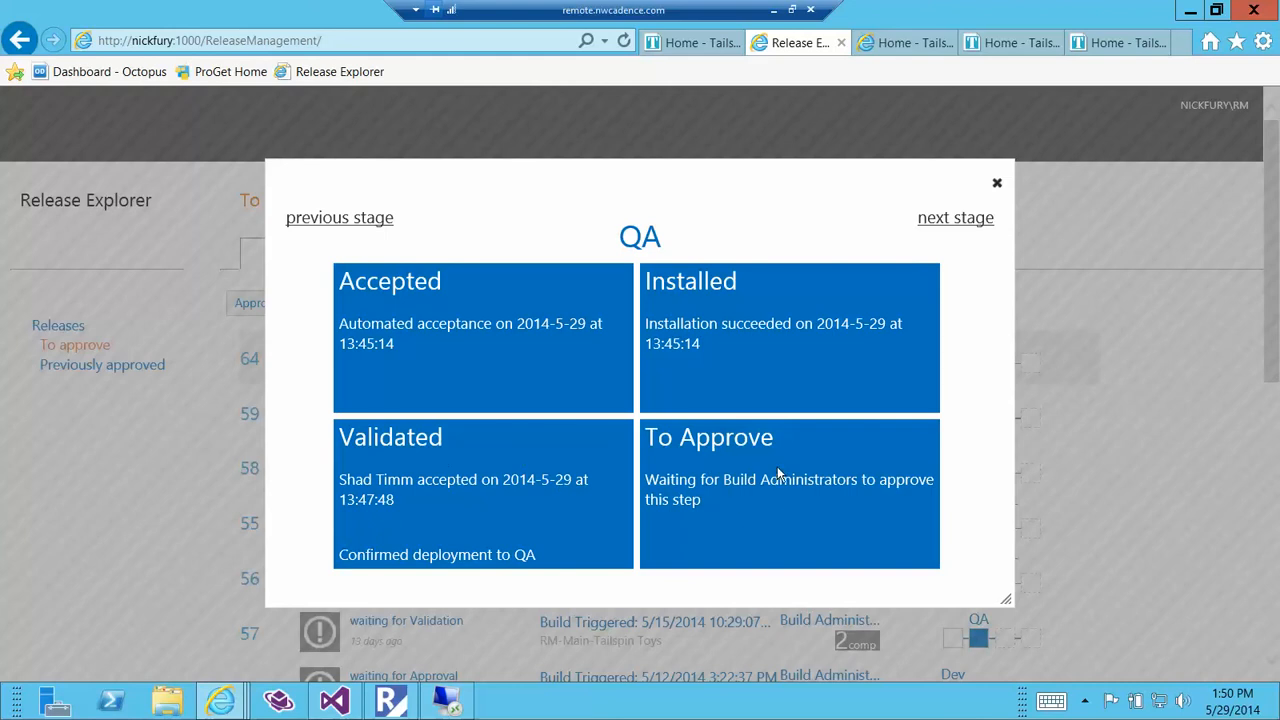
{"action": "left_click", "coordinate": [999, 192]}
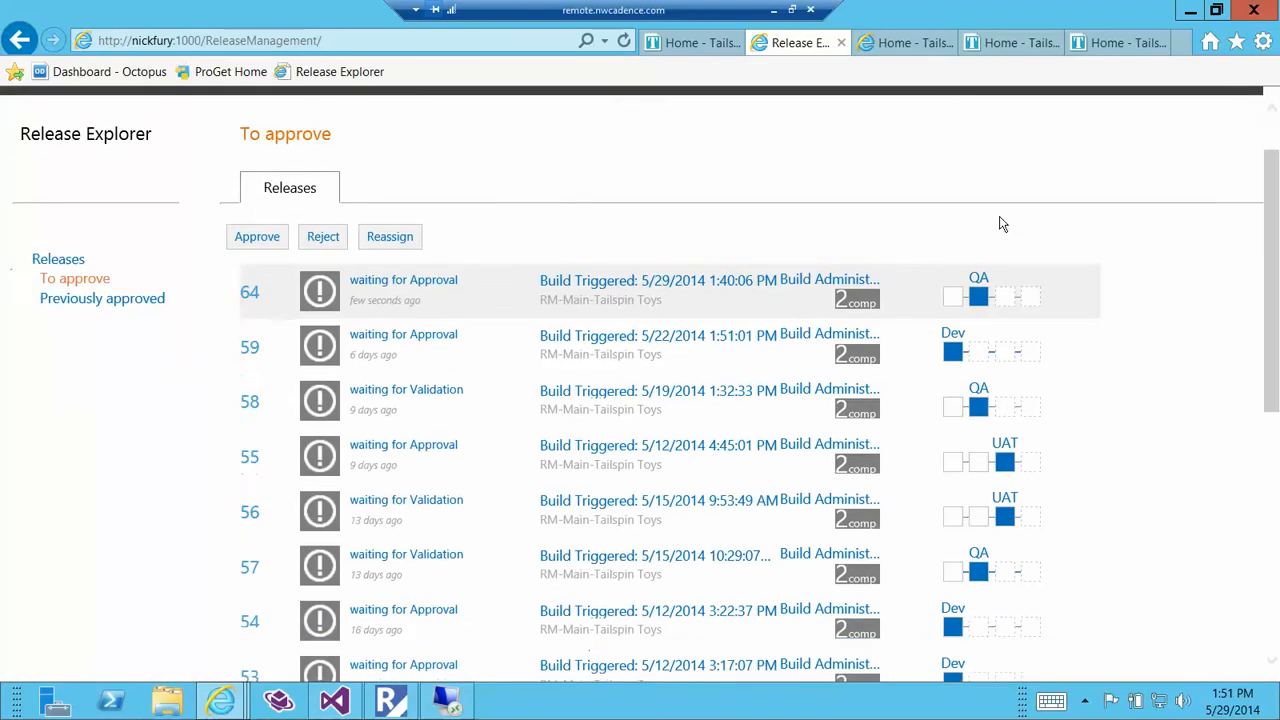
Approve release 64 in the QA-Azure environment with the comment "Tests passed, ready for UAT.".
{"action": "left_click", "coordinate": [248, 306]}
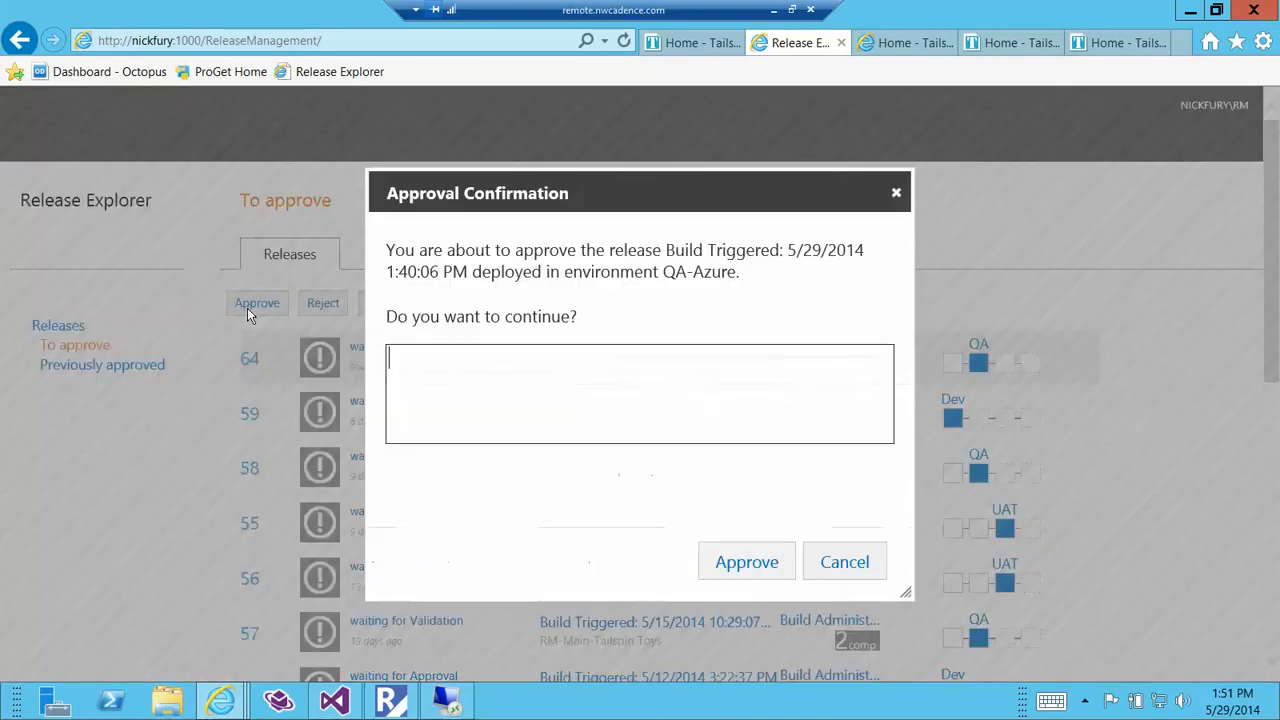
{"action": "type", "text": "Tests"}
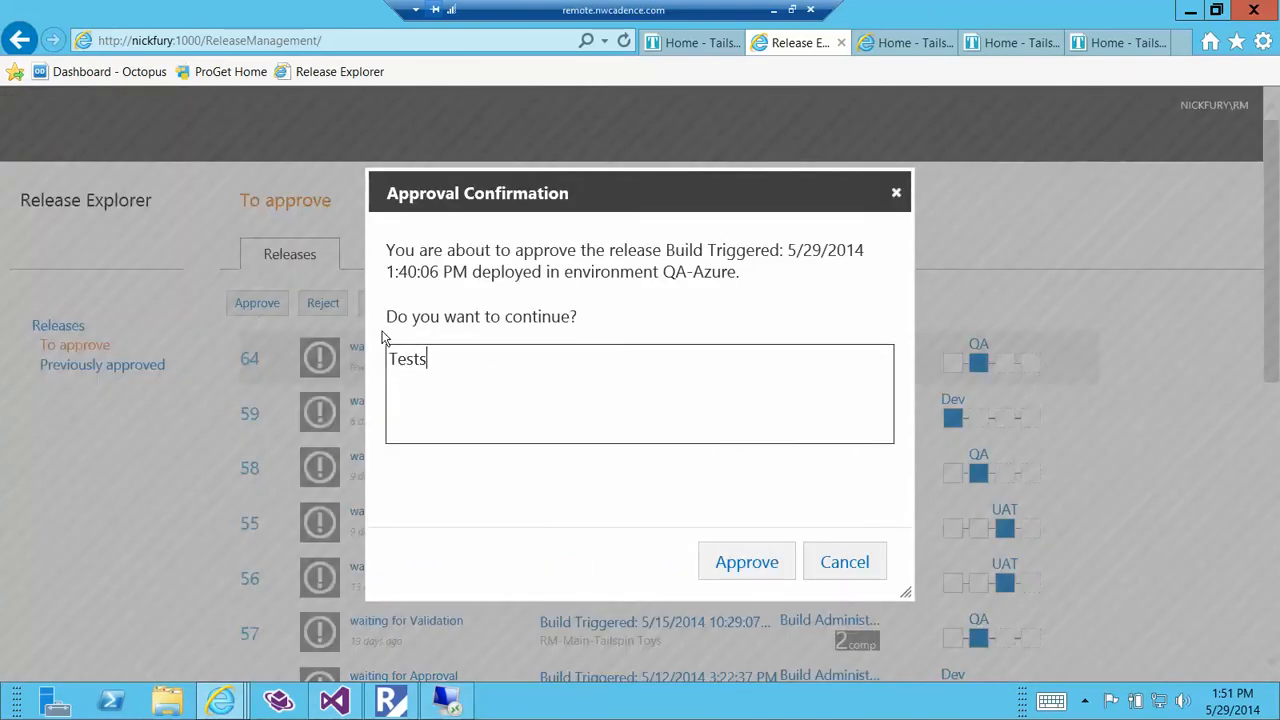
{"action": "type", "text": " passed, read"}
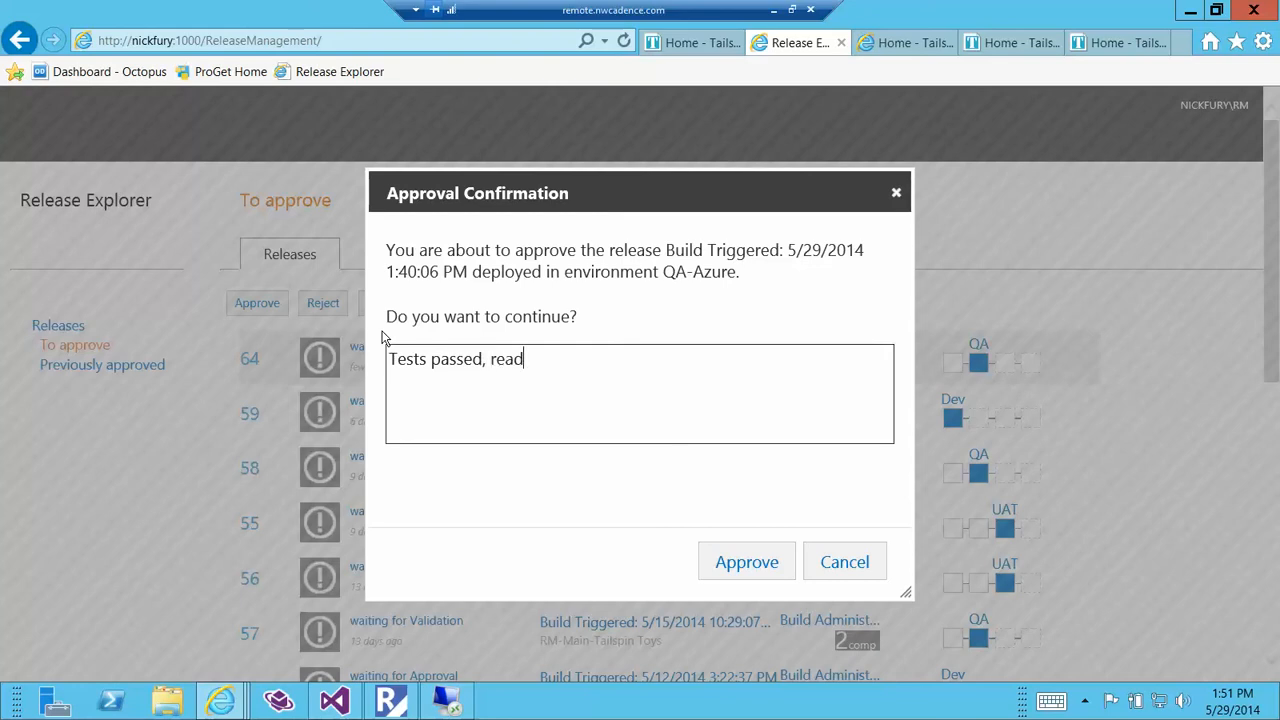
{"action": "type", "text": "y for UAT."}
{"action": "double_click", "coordinate": [430, 358]}
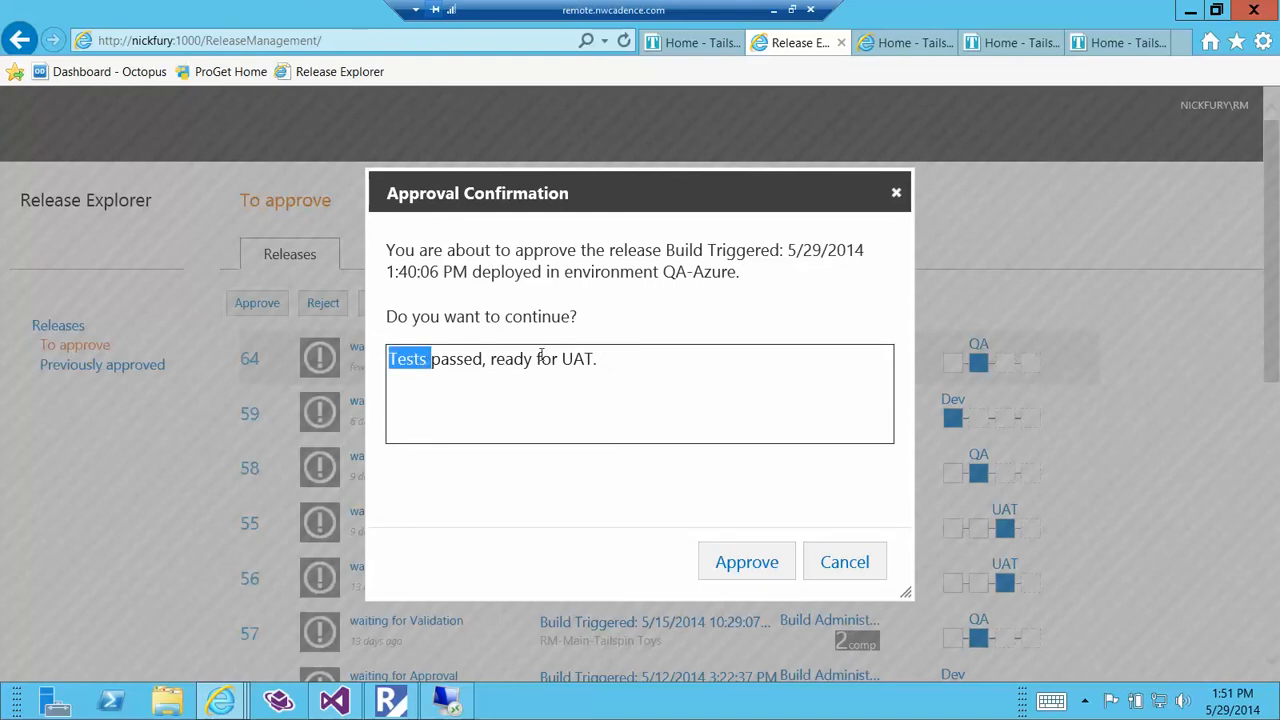
{"action": "left_click", "coordinate": [747, 562]}
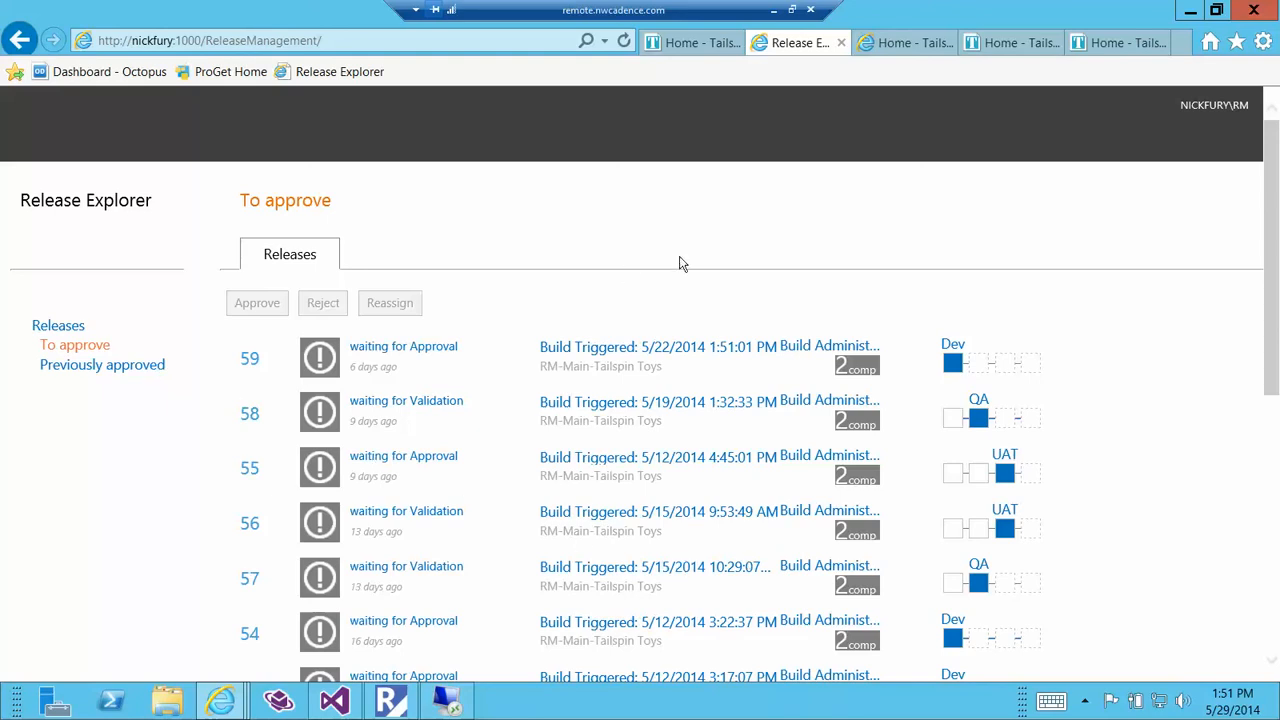
Open the UAT site's About page and refresh it until the new team heading is shown.
{"action": "left_click", "coordinate": [989, 45]}
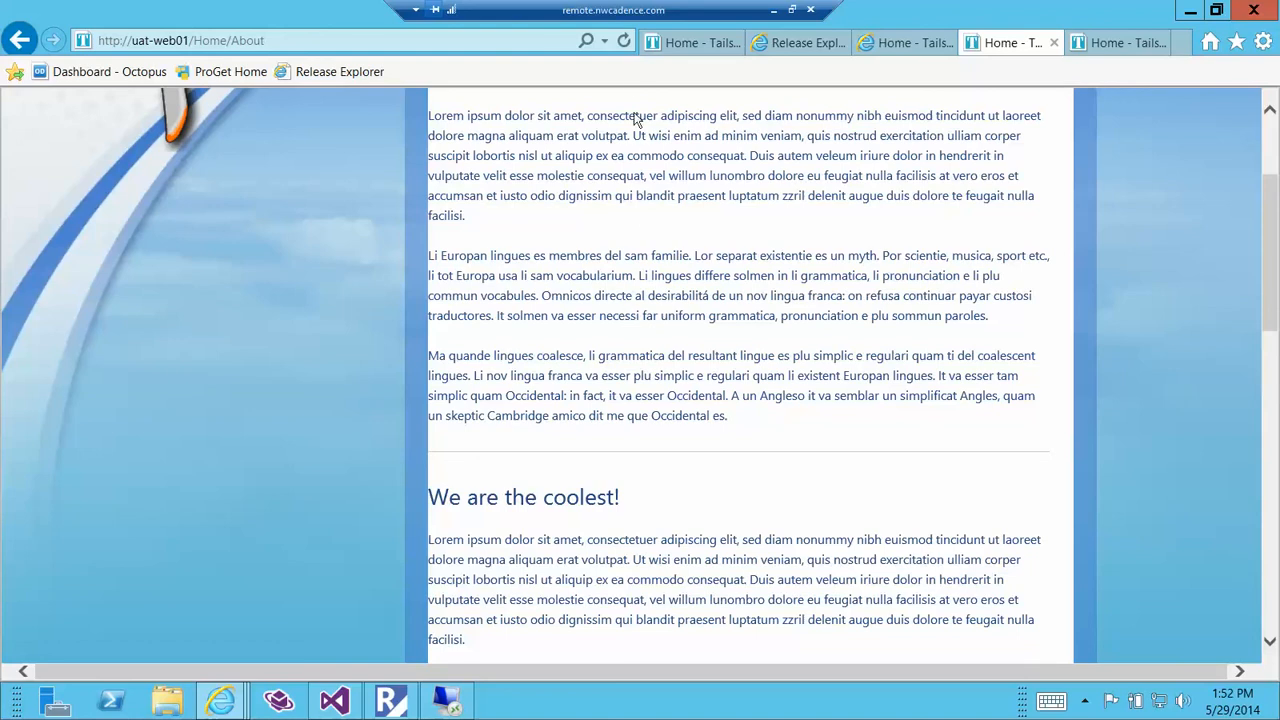
{"action": "left_click", "coordinate": [623, 40]}
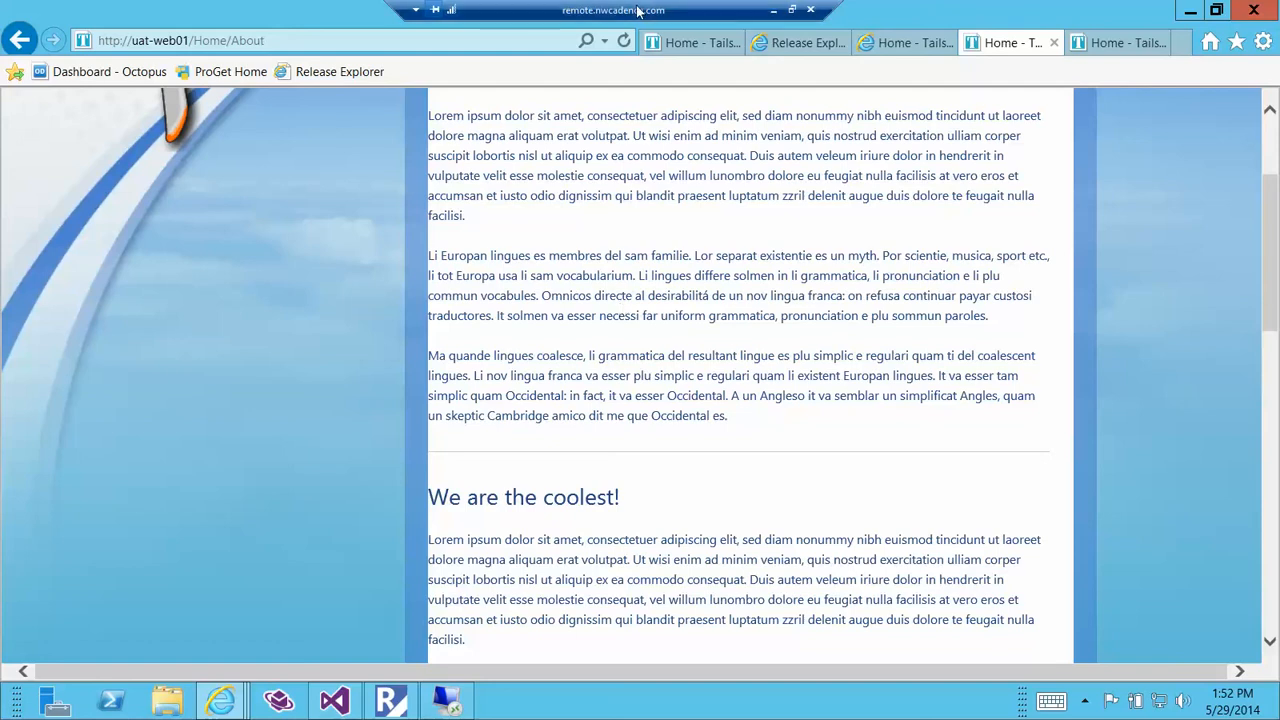
{"action": "left_click", "coordinate": [624, 40]}
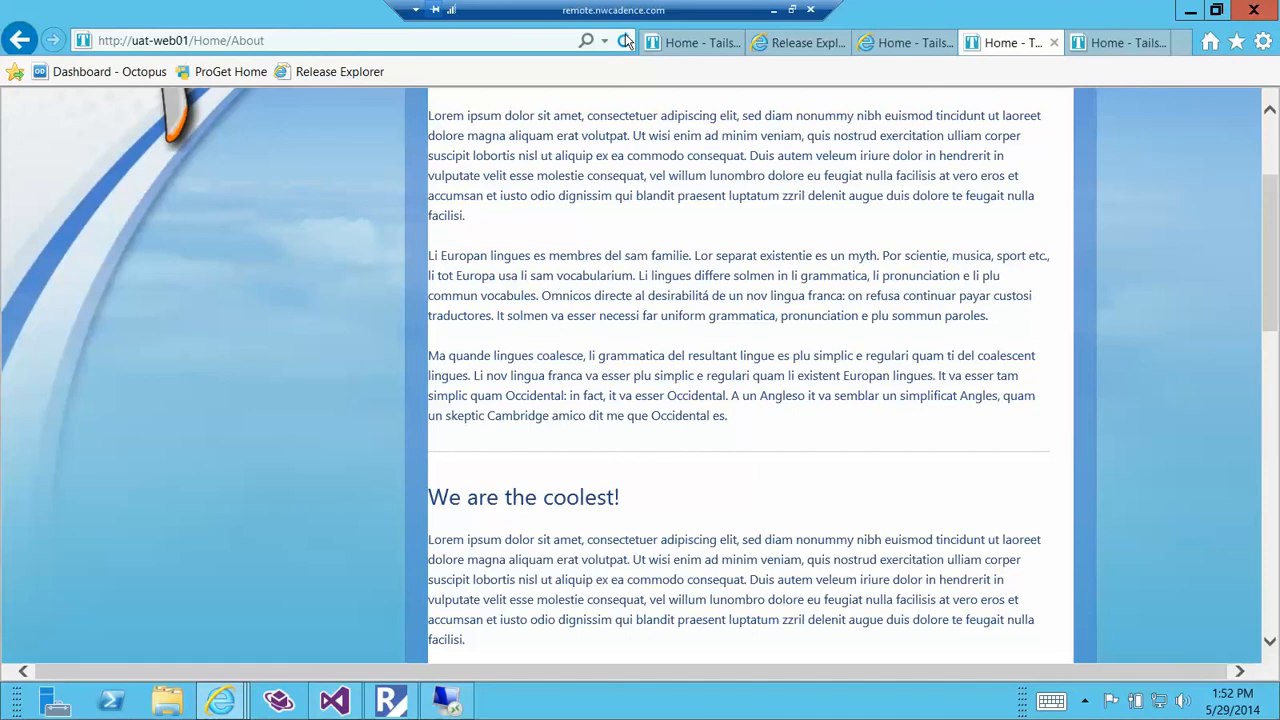
{"action": "left_click", "coordinate": [622, 45]}
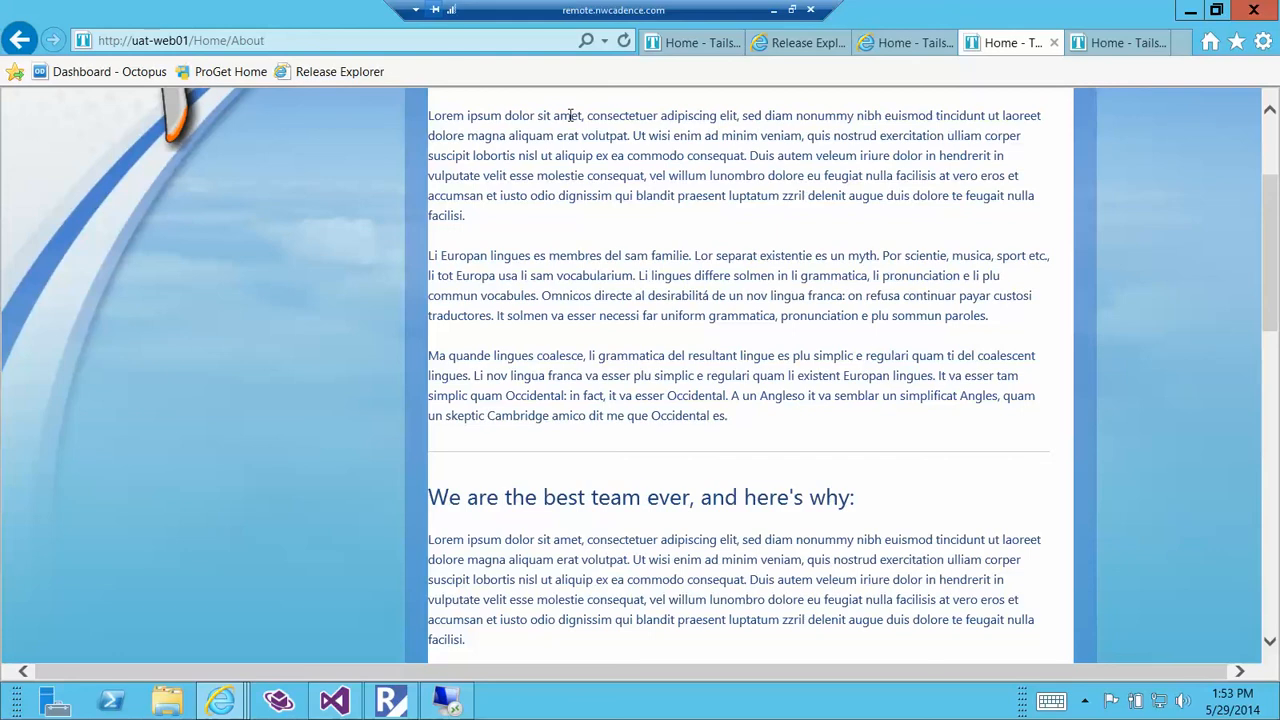
Highlight the new team heading on the UAT site, and inspect release 64's UAT stage in Release Explorer after reloading the releases to approve.
{"action": "triple_click", "coordinate": [508, 502]}
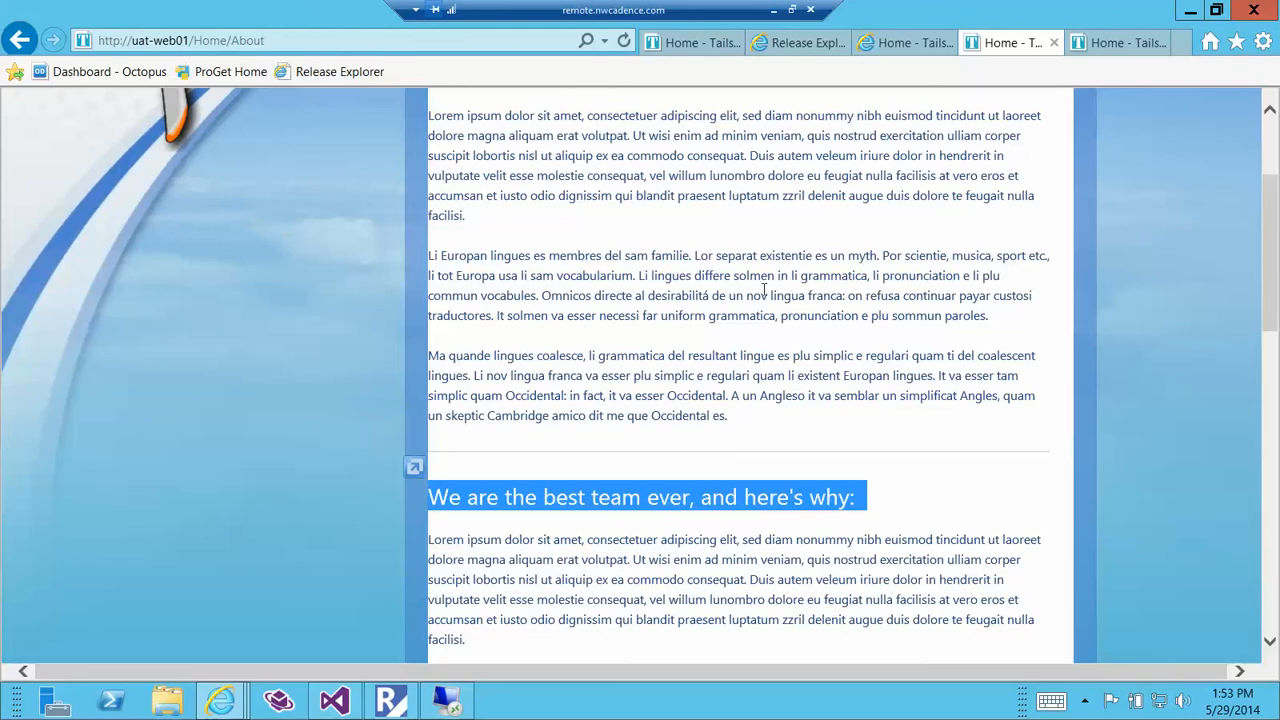
{"action": "left_click", "coordinate": [808, 45]}
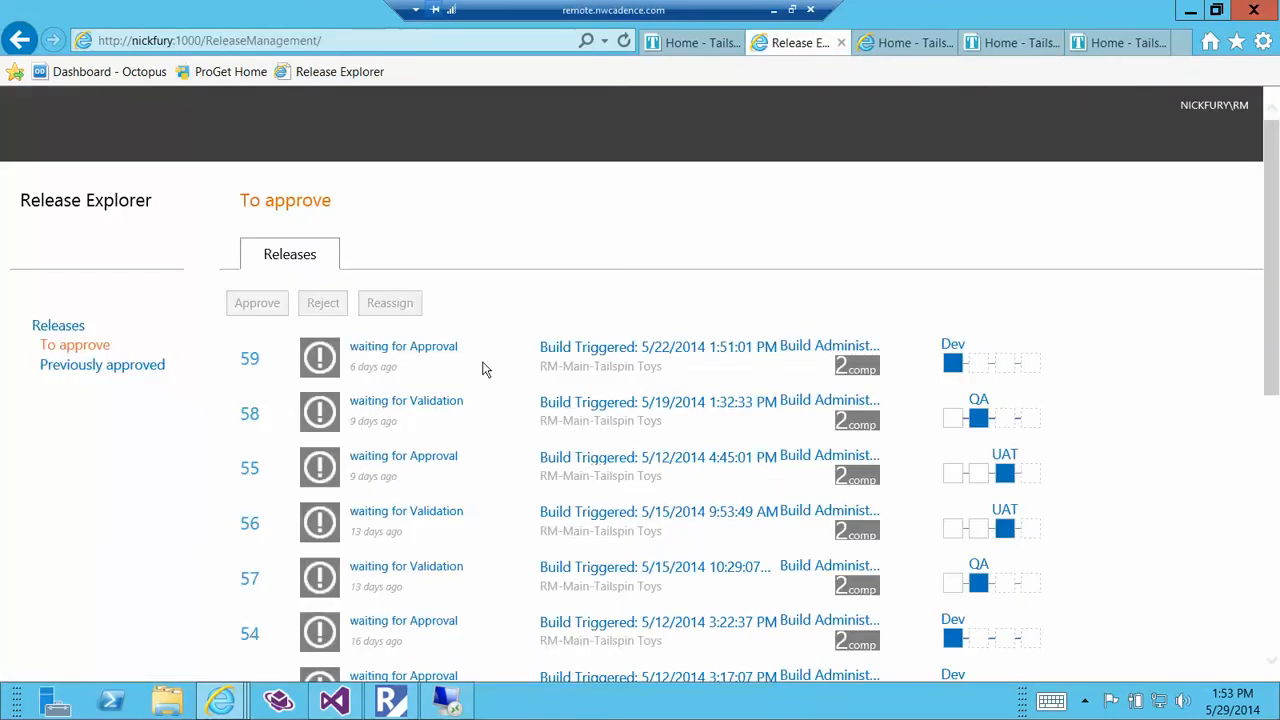
{"action": "left_click", "coordinate": [624, 40]}
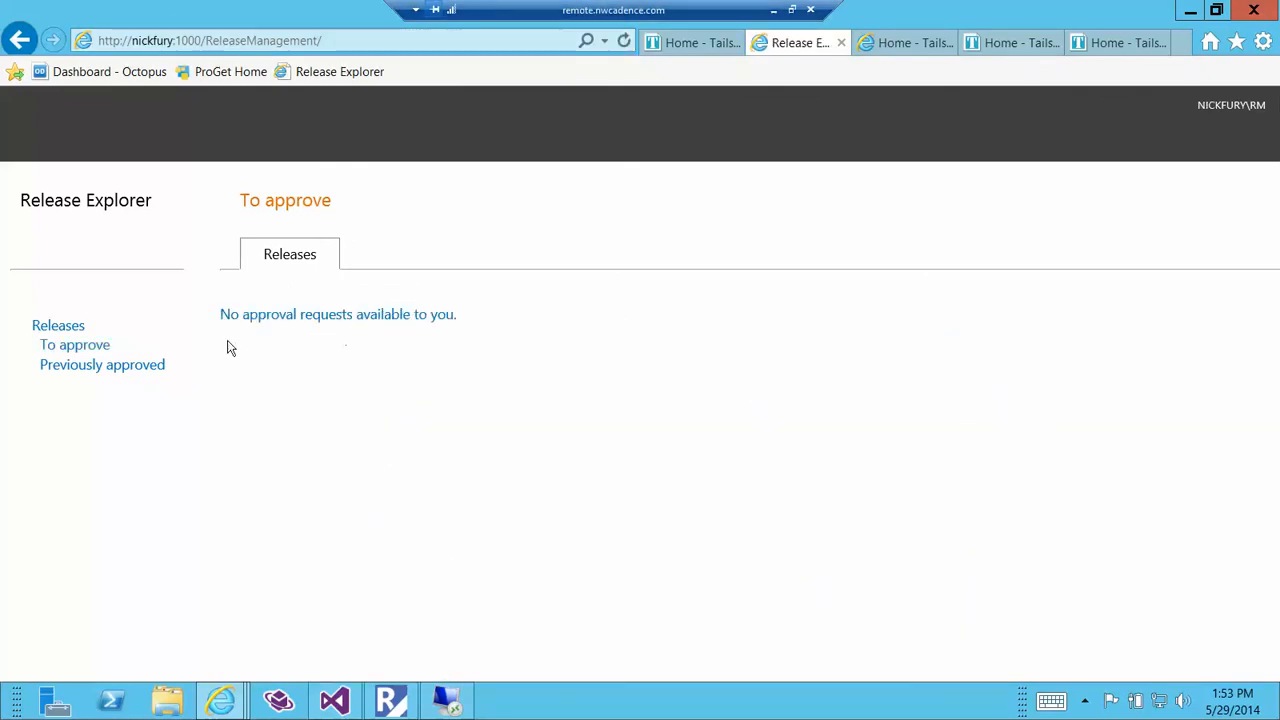
{"action": "left_click", "coordinate": [103, 350]}
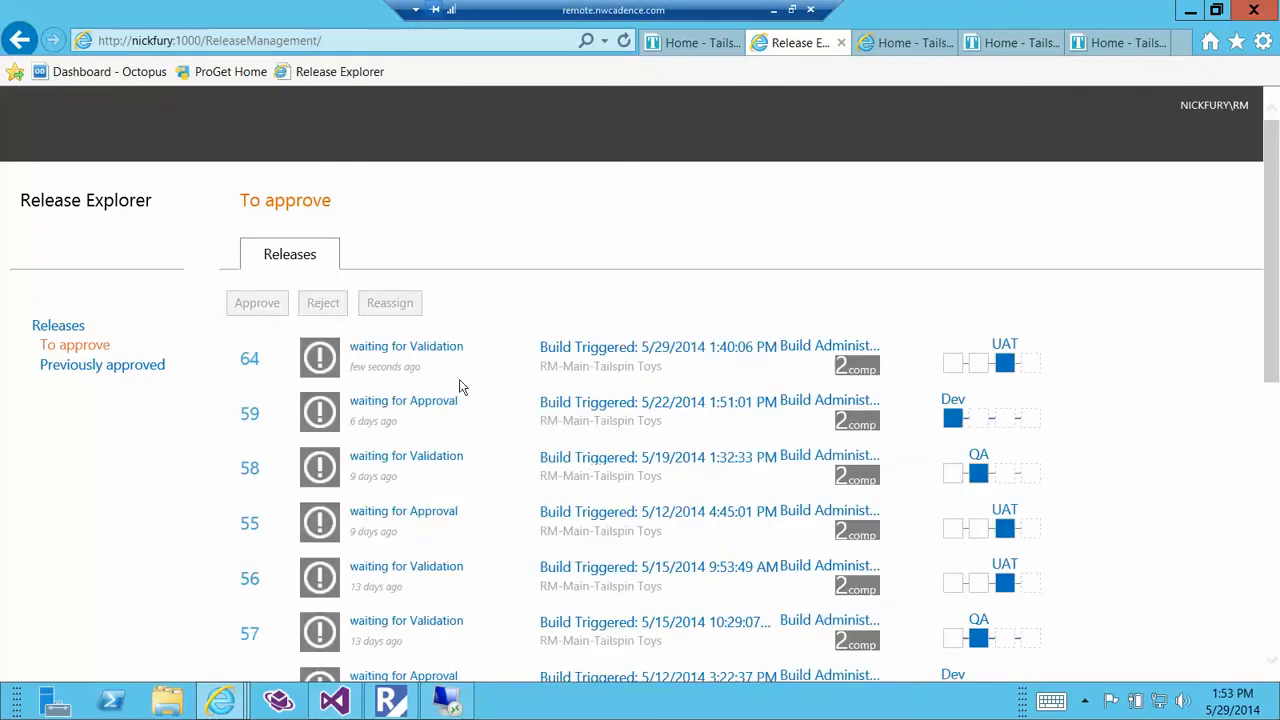
{"action": "left_click", "coordinate": [510, 367]}
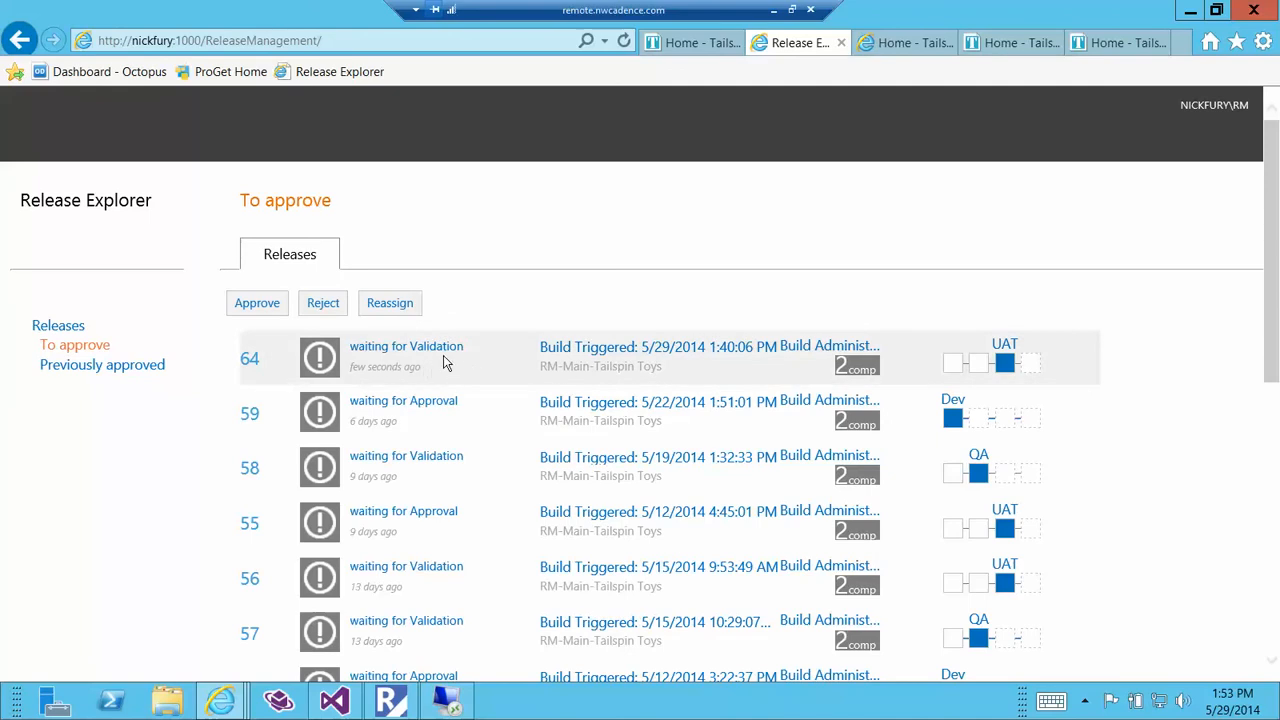
{"action": "left_click", "coordinate": [1005, 365]}
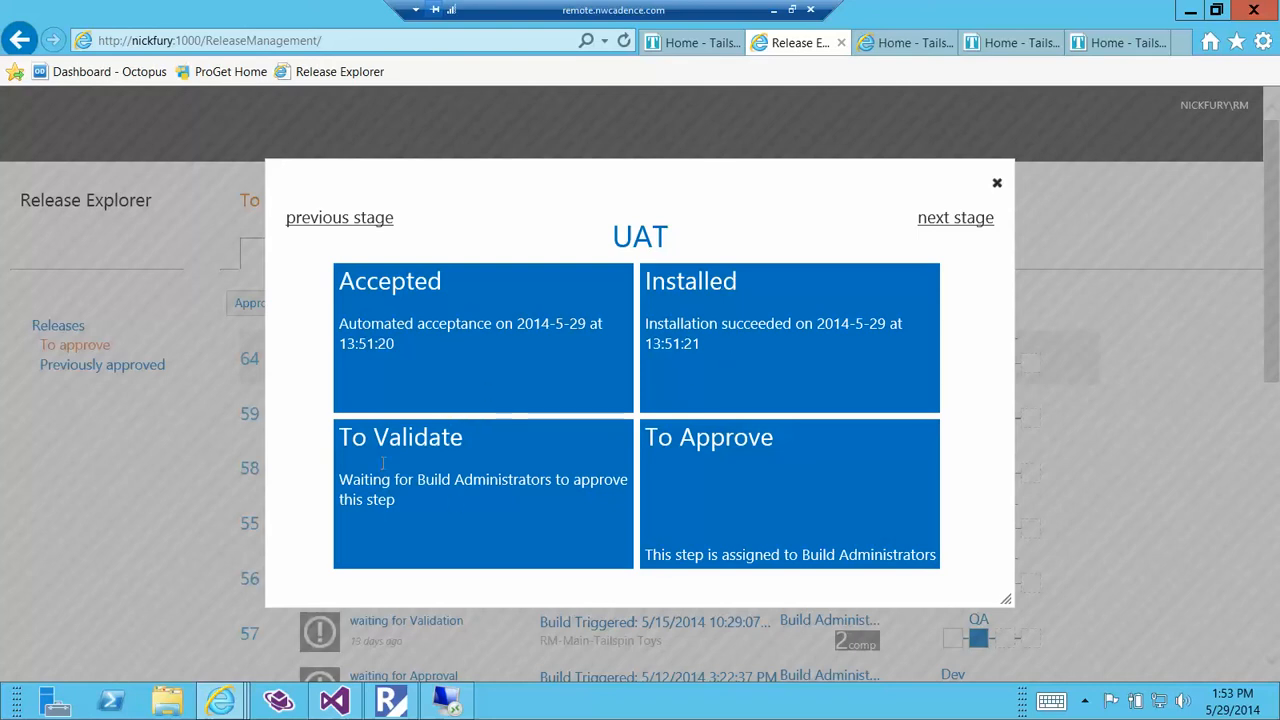
{"action": "left_click", "coordinate": [997, 183]}
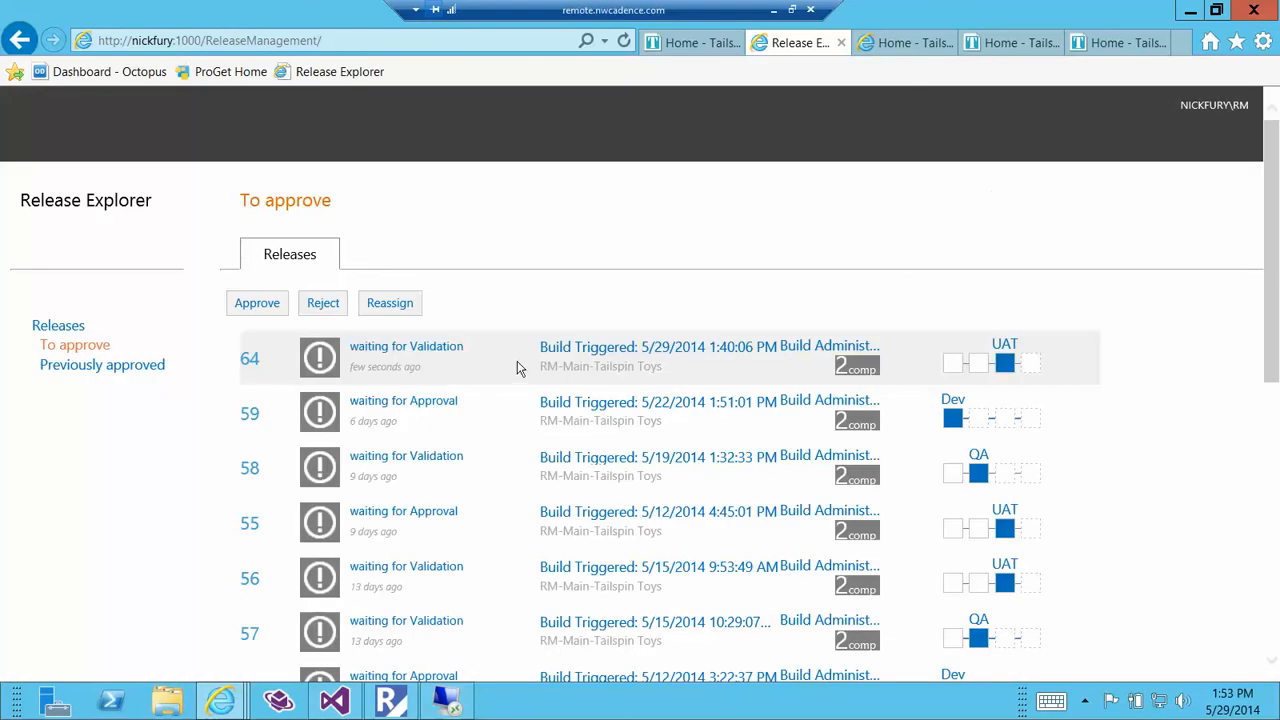
Confirm release 64's successful deployment in the UAT environment with the comment "Confirmed successful deployment to UAT.".
{"action": "left_click", "coordinate": [277, 310]}
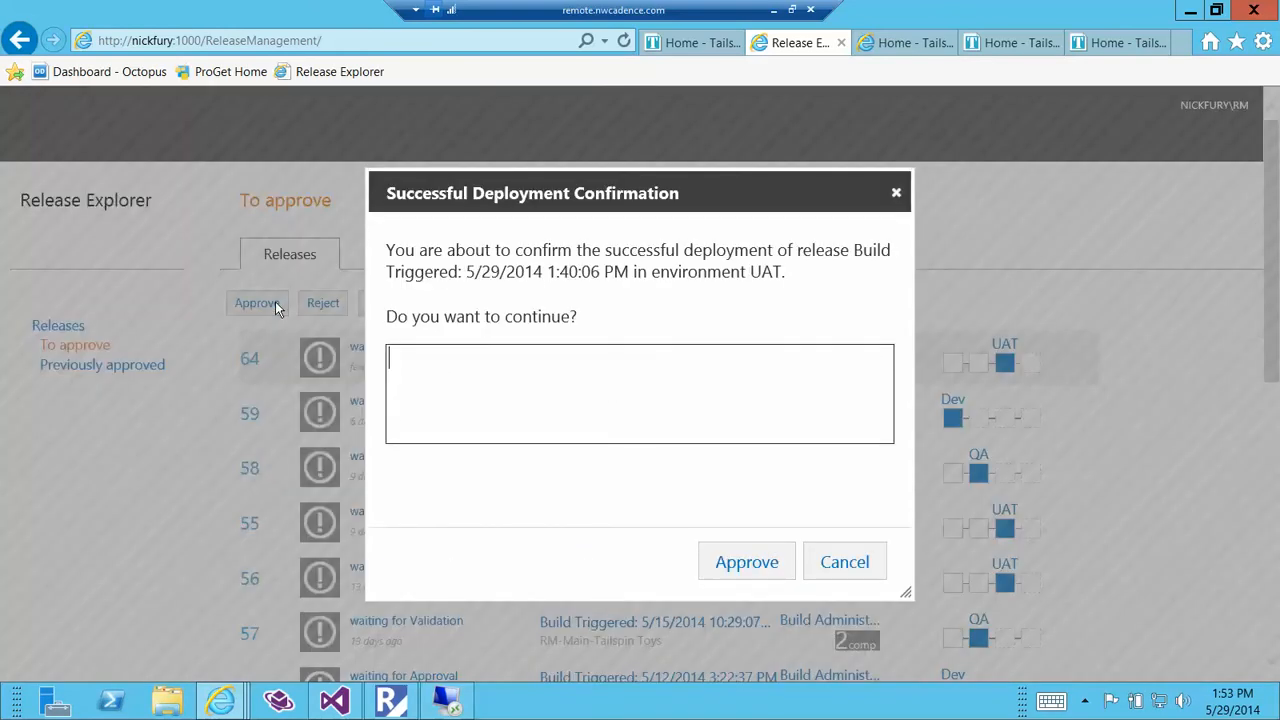
{"action": "type", "text": "Confirmed successf"}
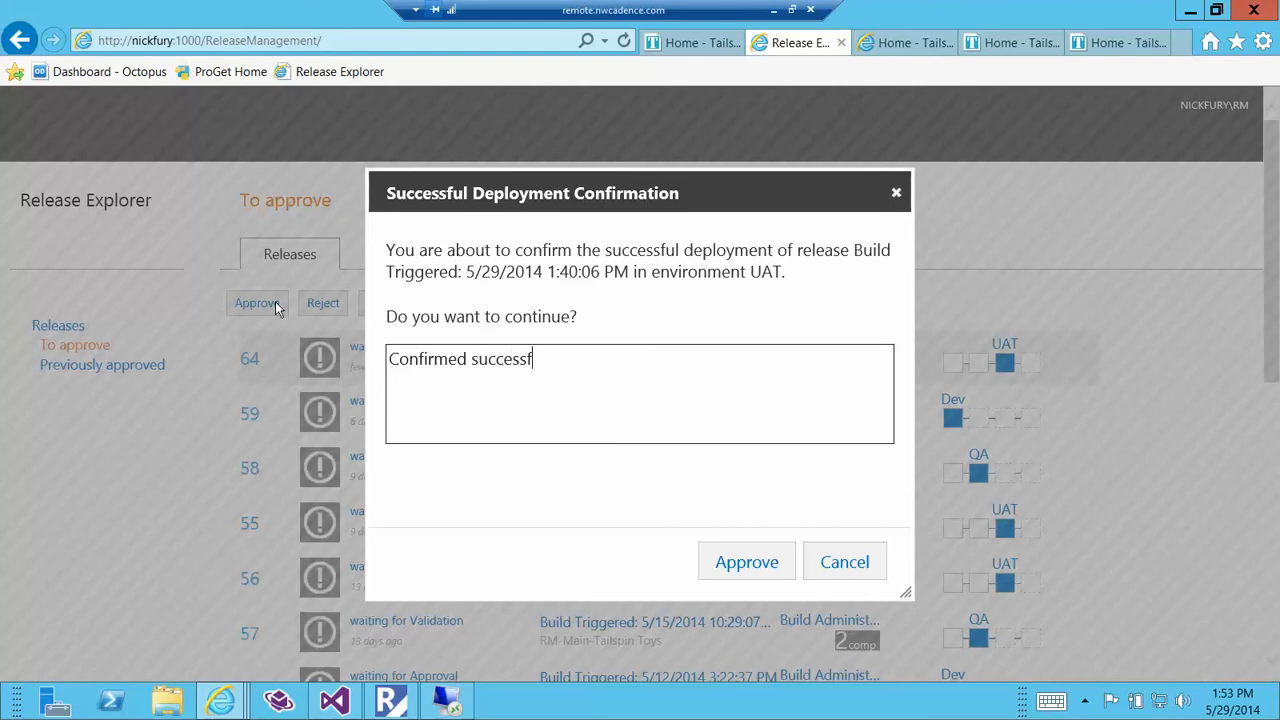
{"action": "type", "text": "ul deployment to UAT."}
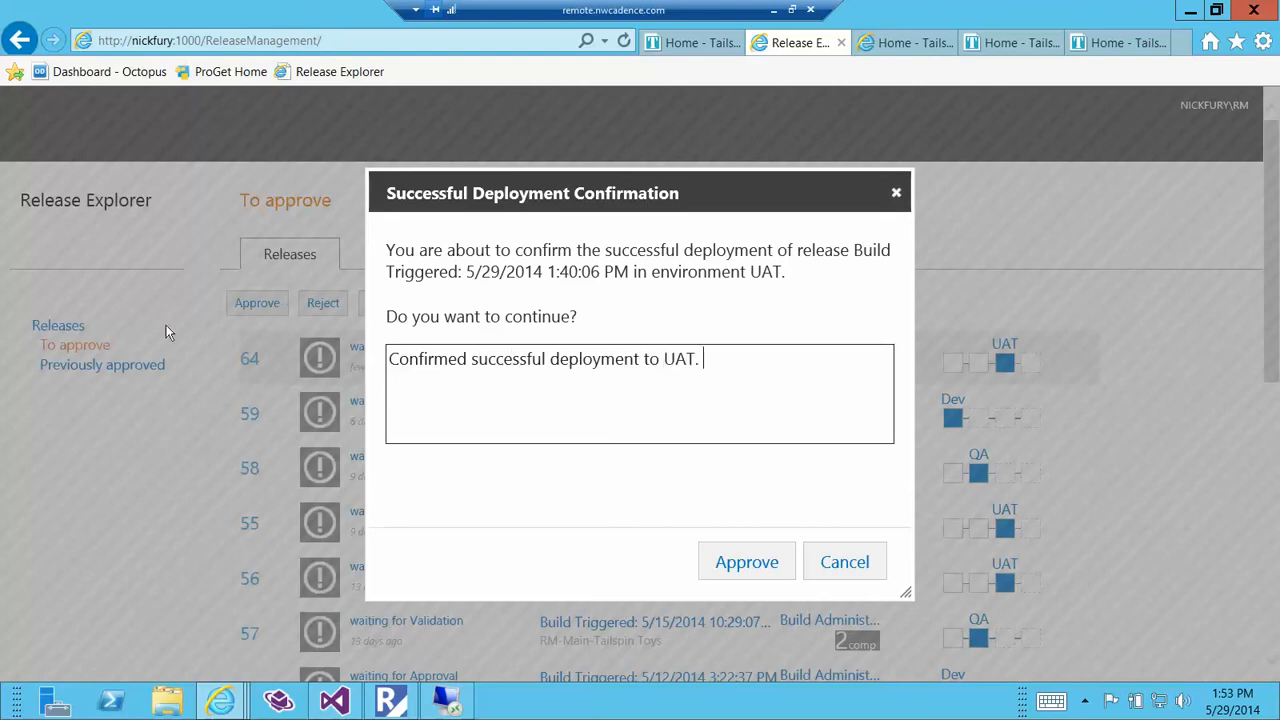
{"action": "left_click", "coordinate": [726, 561]}
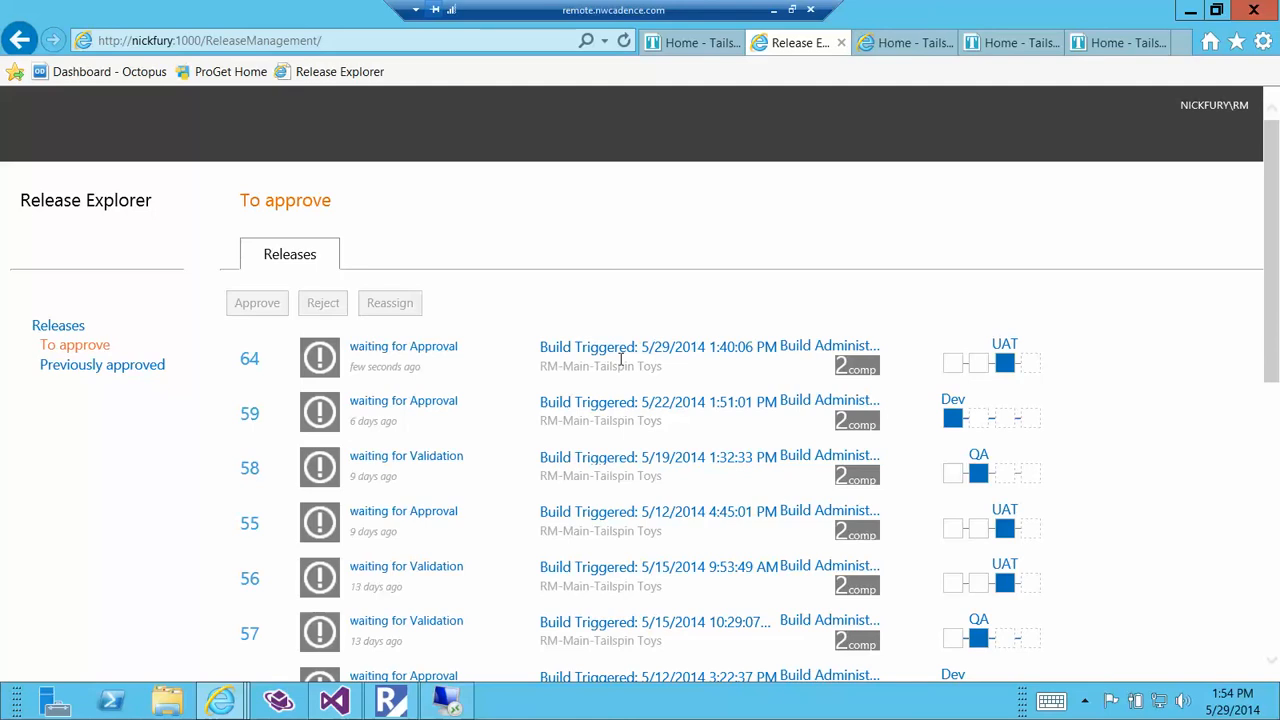
Review release 64's UAT stage details and approve the release in UAT with the comment "UAT tests passed. Ready for production.".
{"action": "left_click", "coordinate": [1005, 366]}
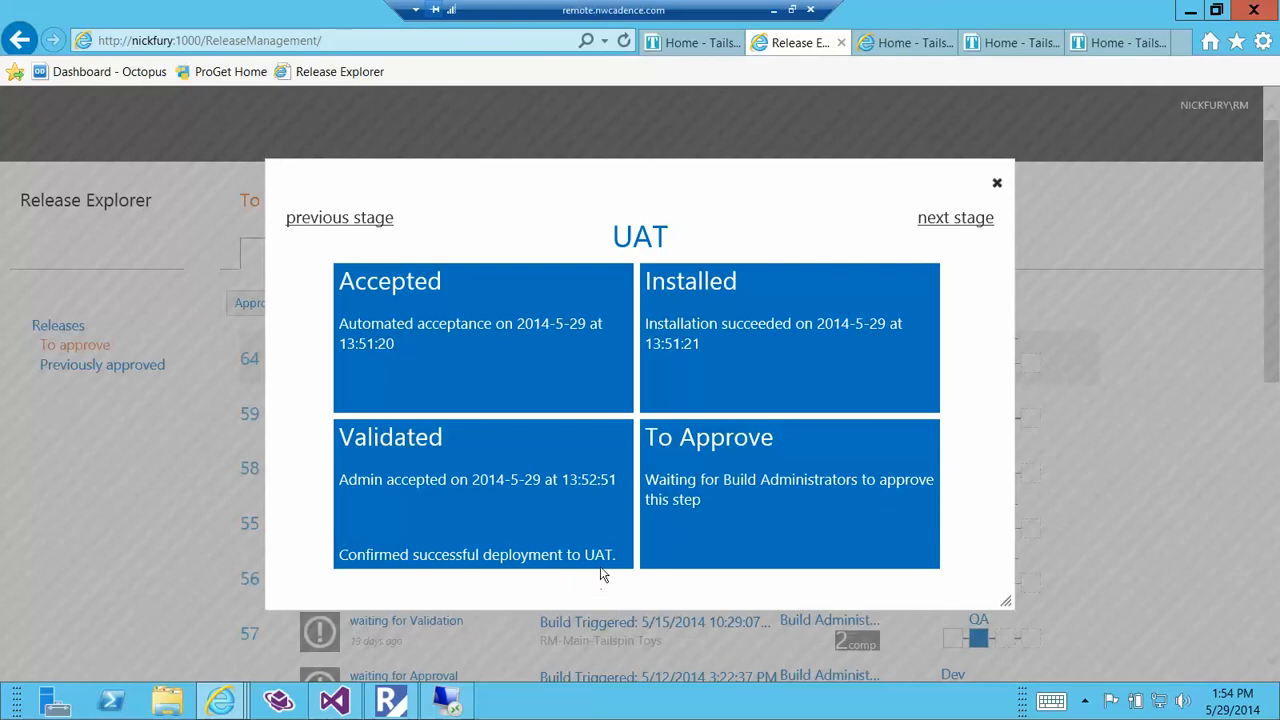
{"action": "left_click", "coordinate": [997, 183]}
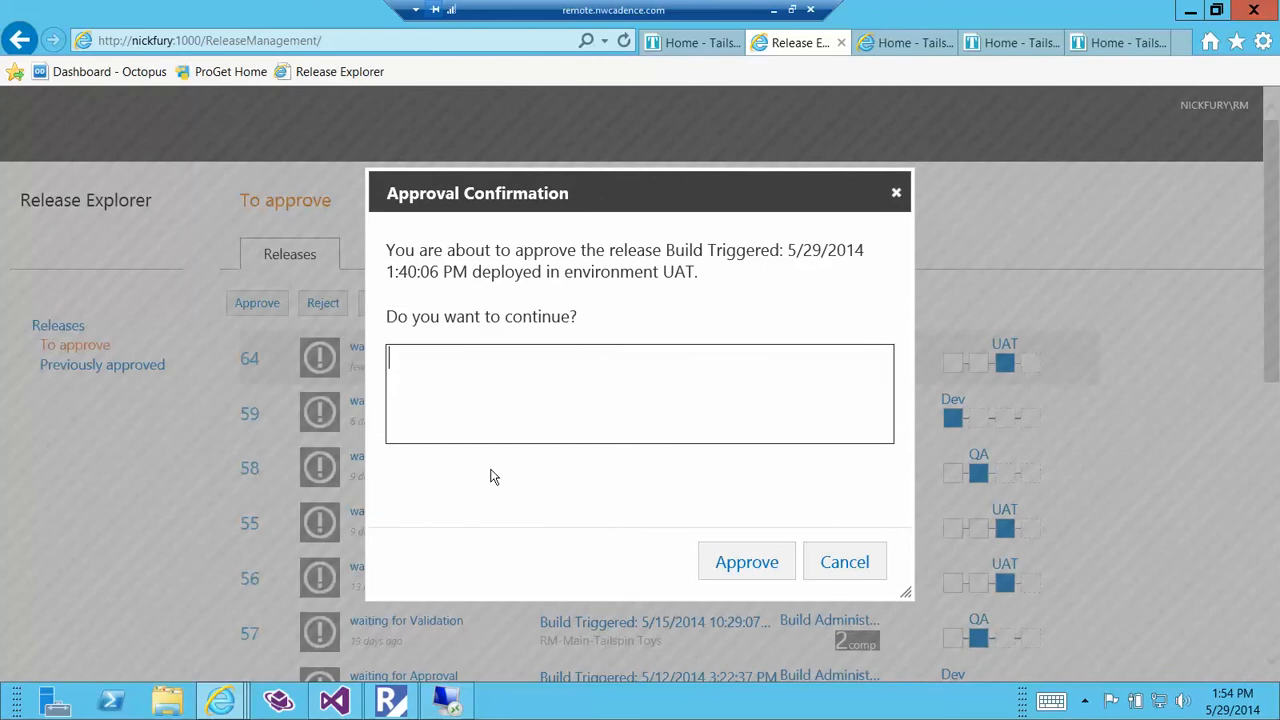
{"action": "type", "text": "UAT tests passed. Ready for production."}
{"action": "left_click", "coordinate": [749, 562]}
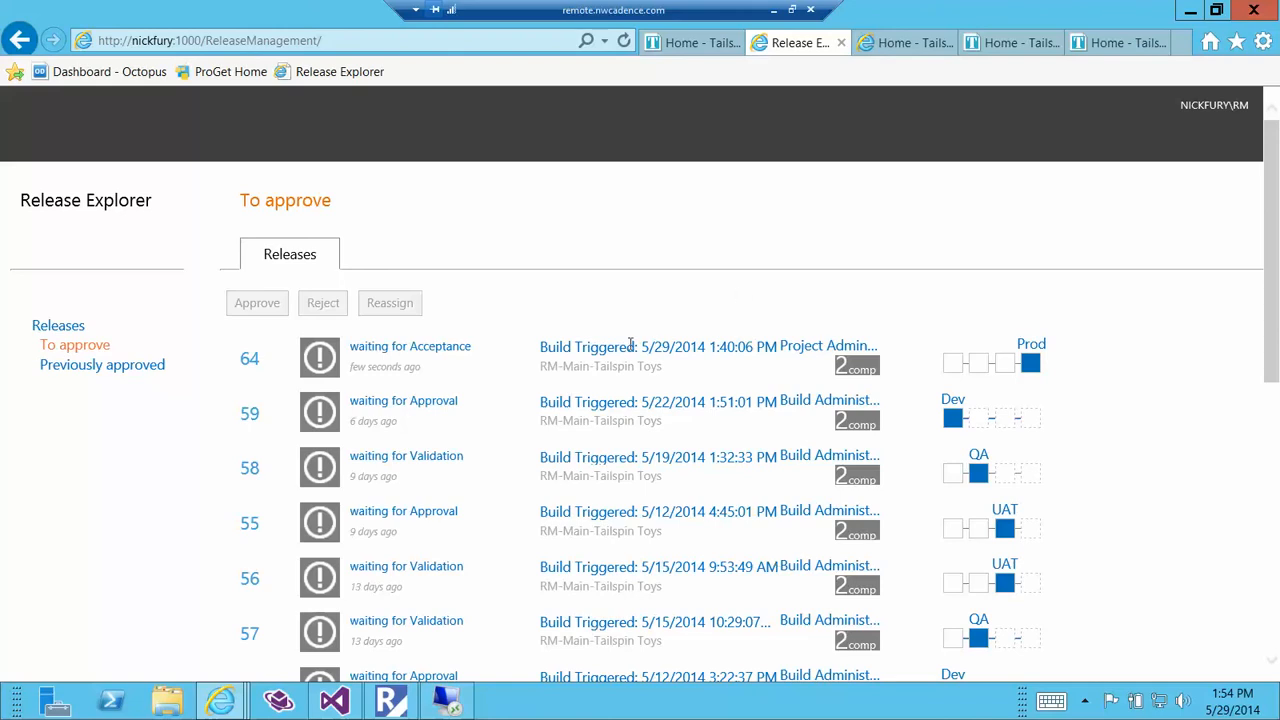
Review release 64's Prod stage and accept its deployment to Prod with the comment "Accepted into production.", leaving the deferred deployment date empty.
{"action": "left_click", "coordinate": [1030, 364]}
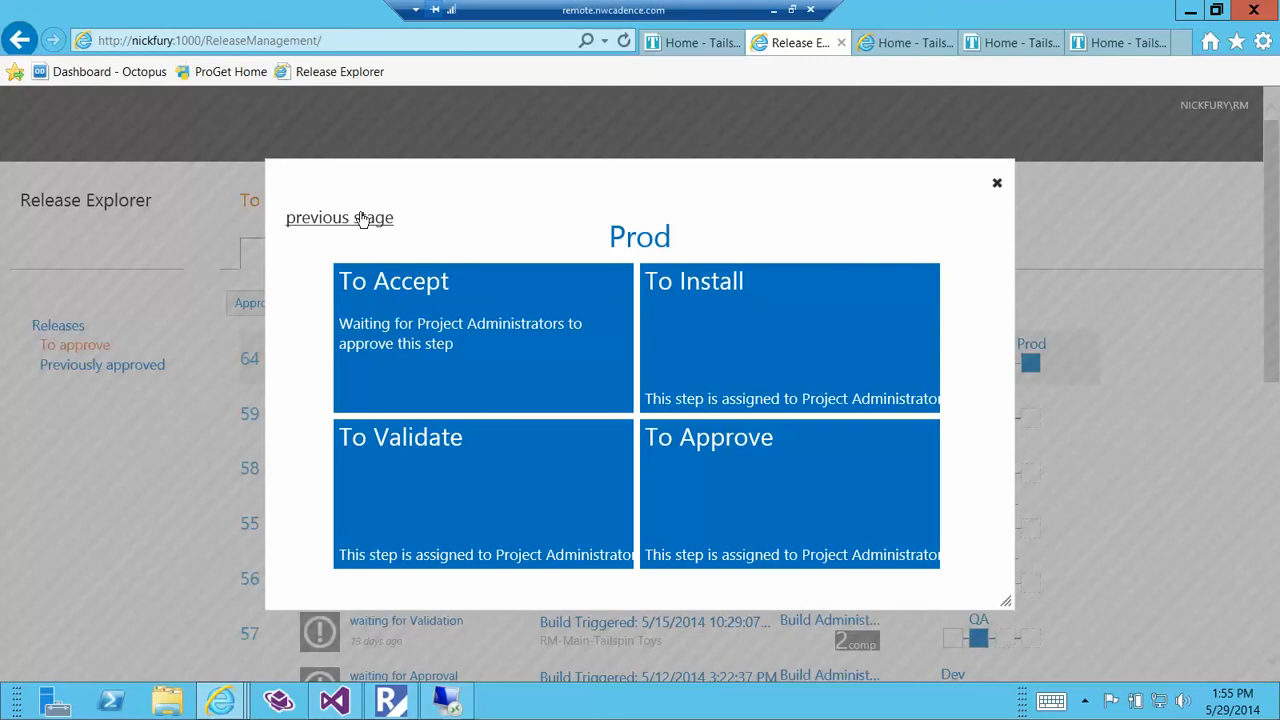
{"action": "left_click", "coordinate": [998, 184]}
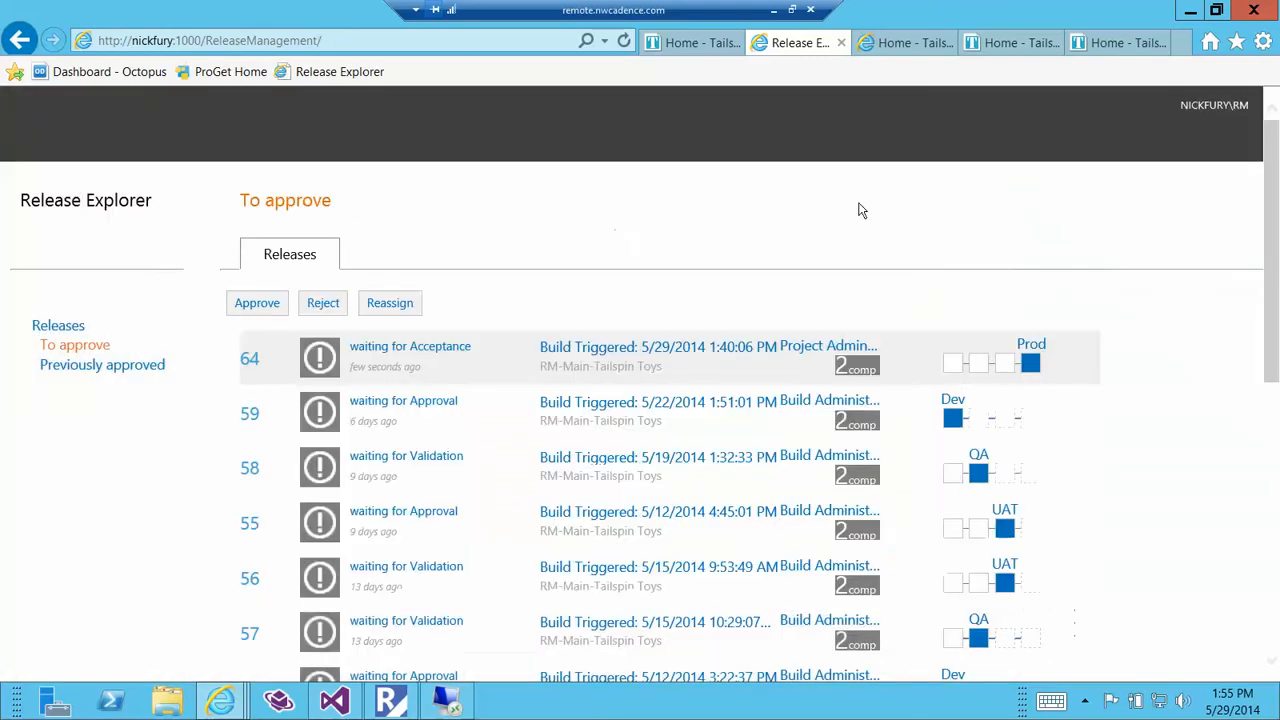
{"action": "left_click", "coordinate": [257, 303]}
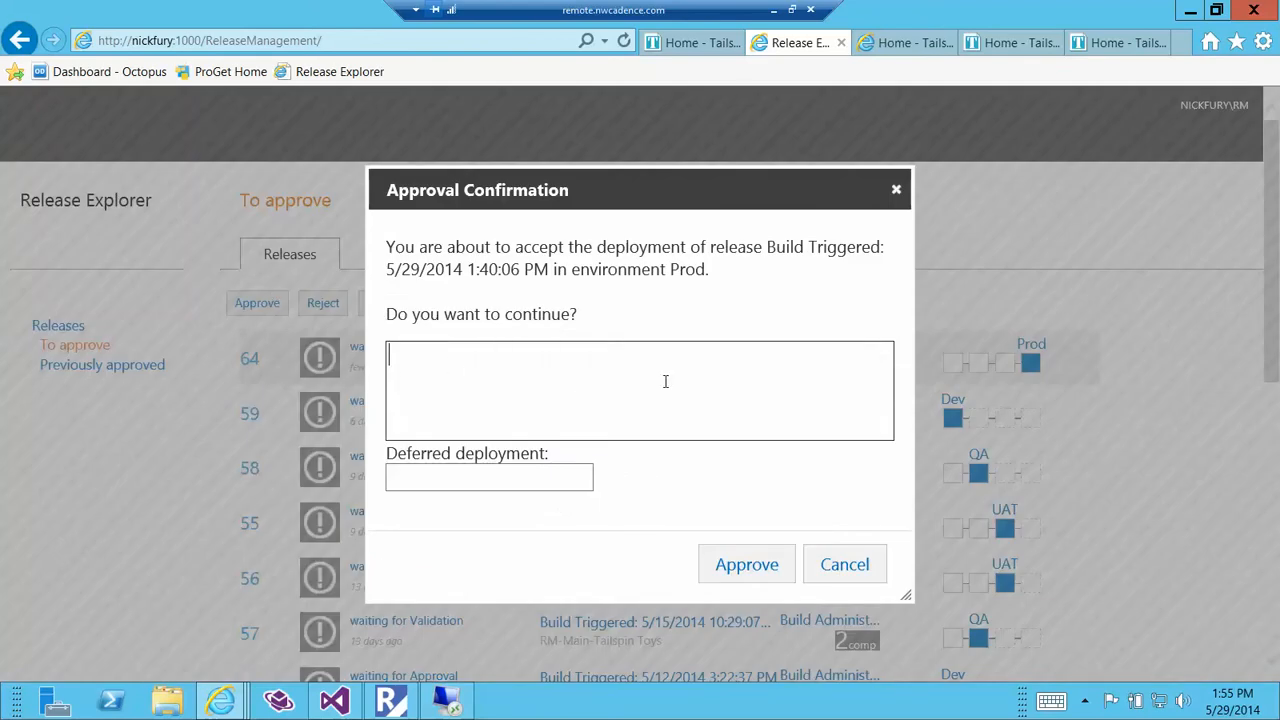
{"action": "type", "text": "Accepted into production."}
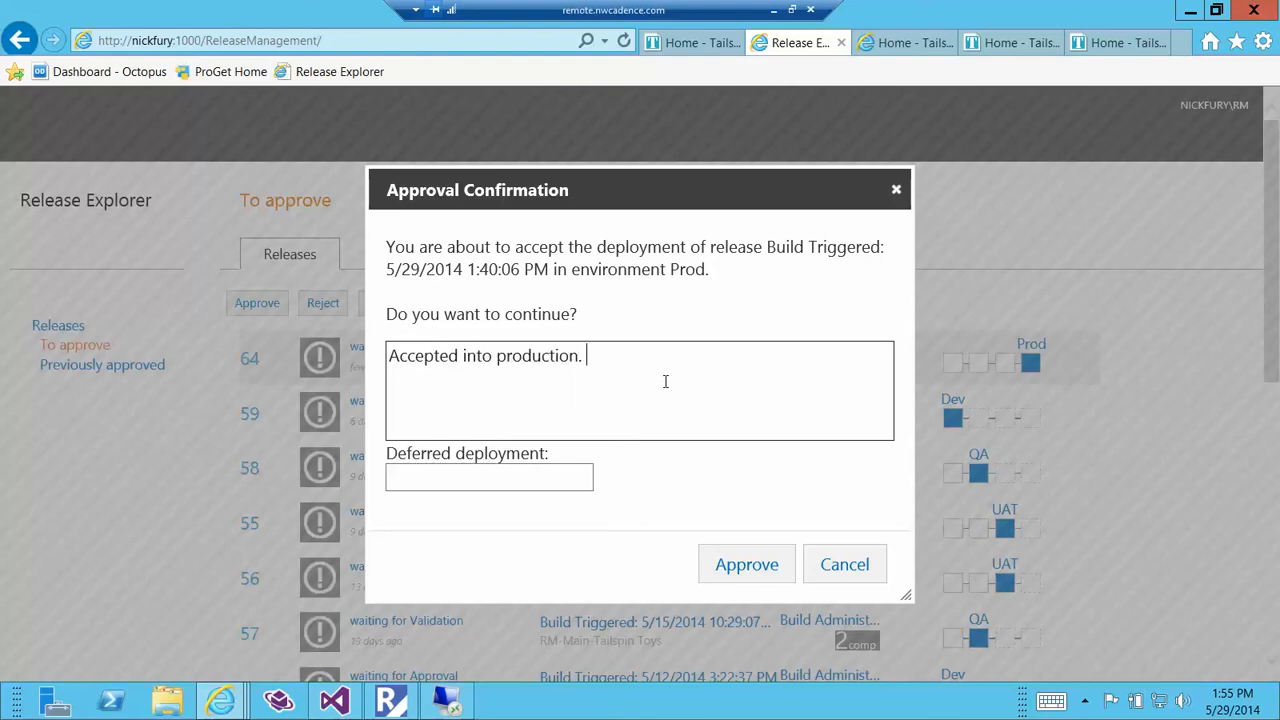
{"action": "left_click", "coordinate": [531, 475]}
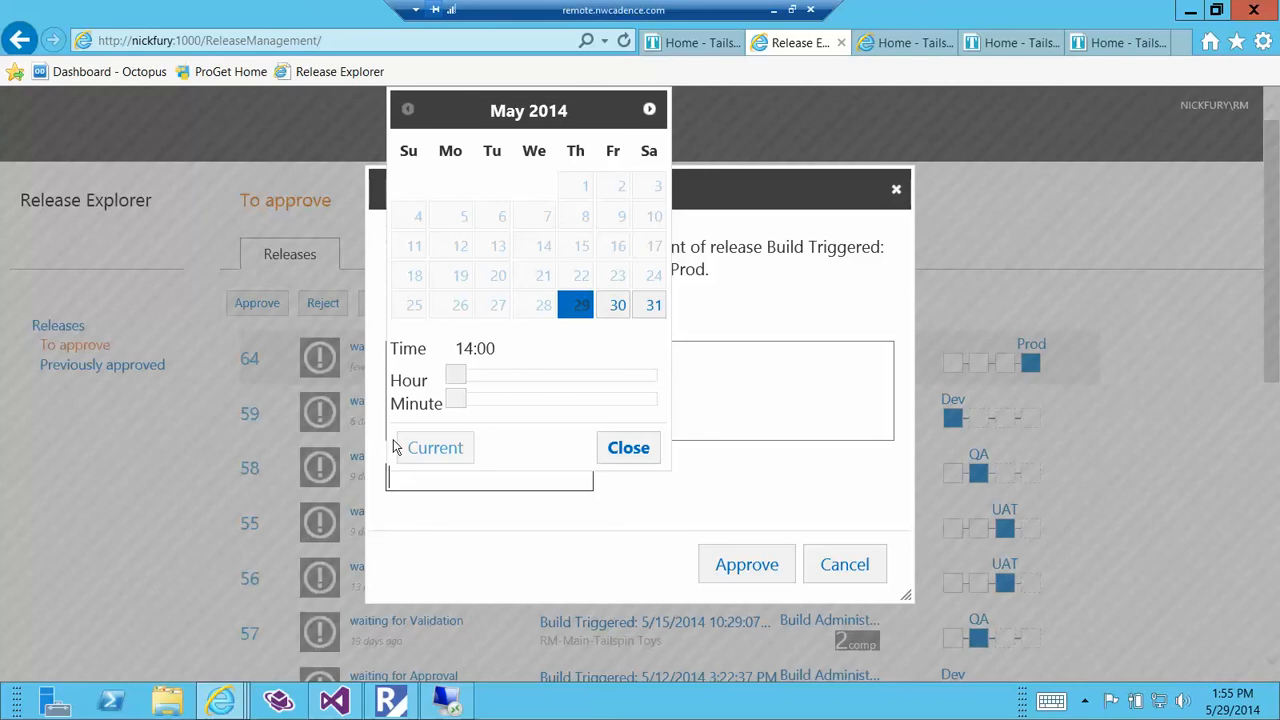
{"action": "left_click", "coordinate": [624, 456]}
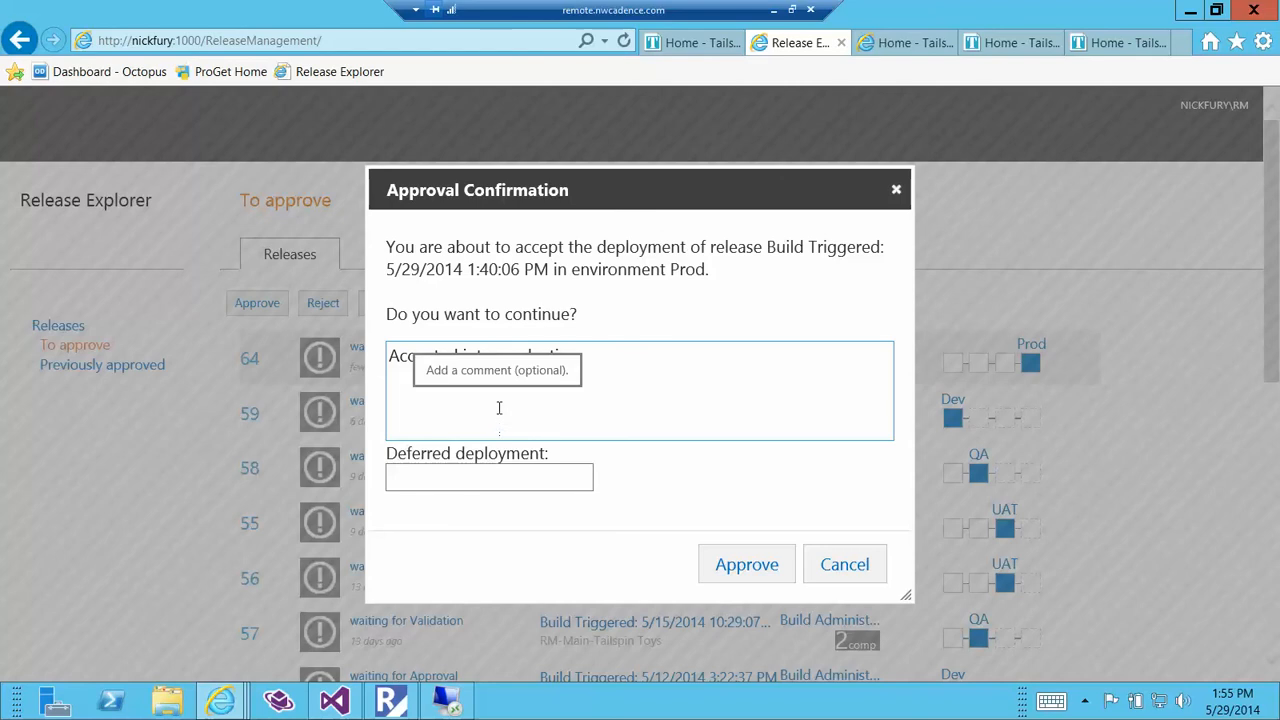
{"action": "left_click", "coordinate": [700, 420]}
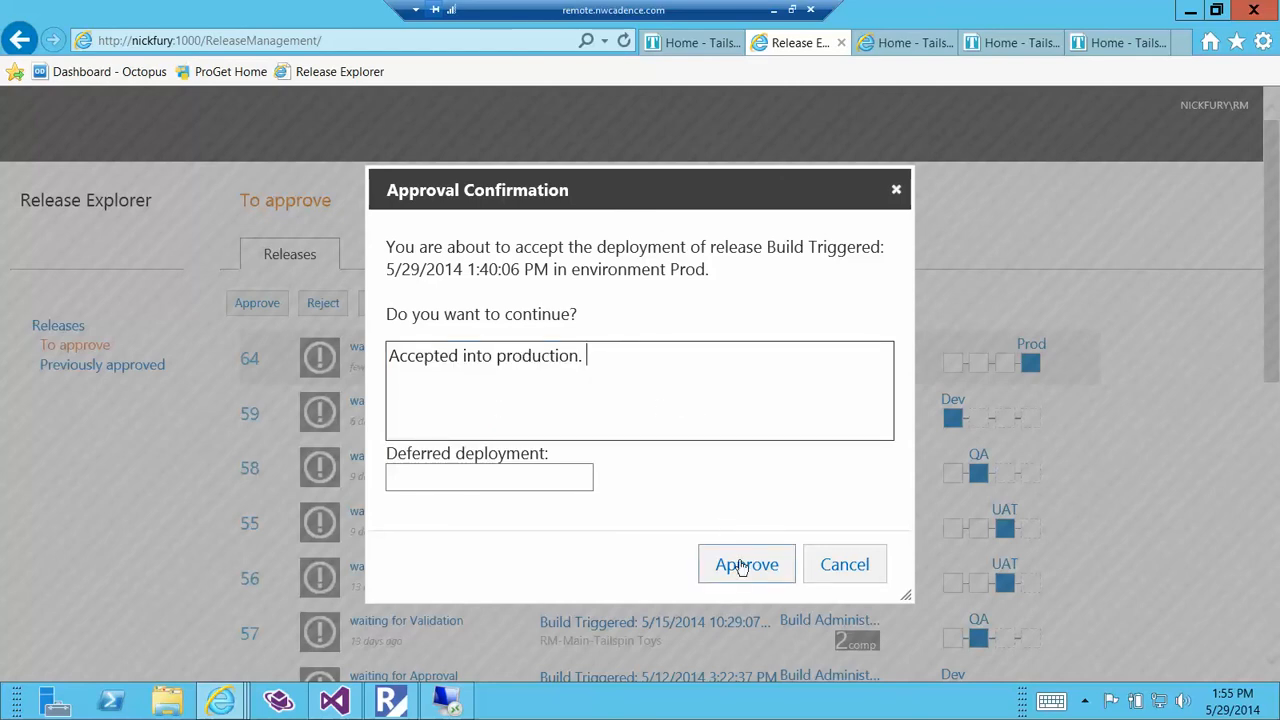
{"action": "left_click", "coordinate": [745, 565]}
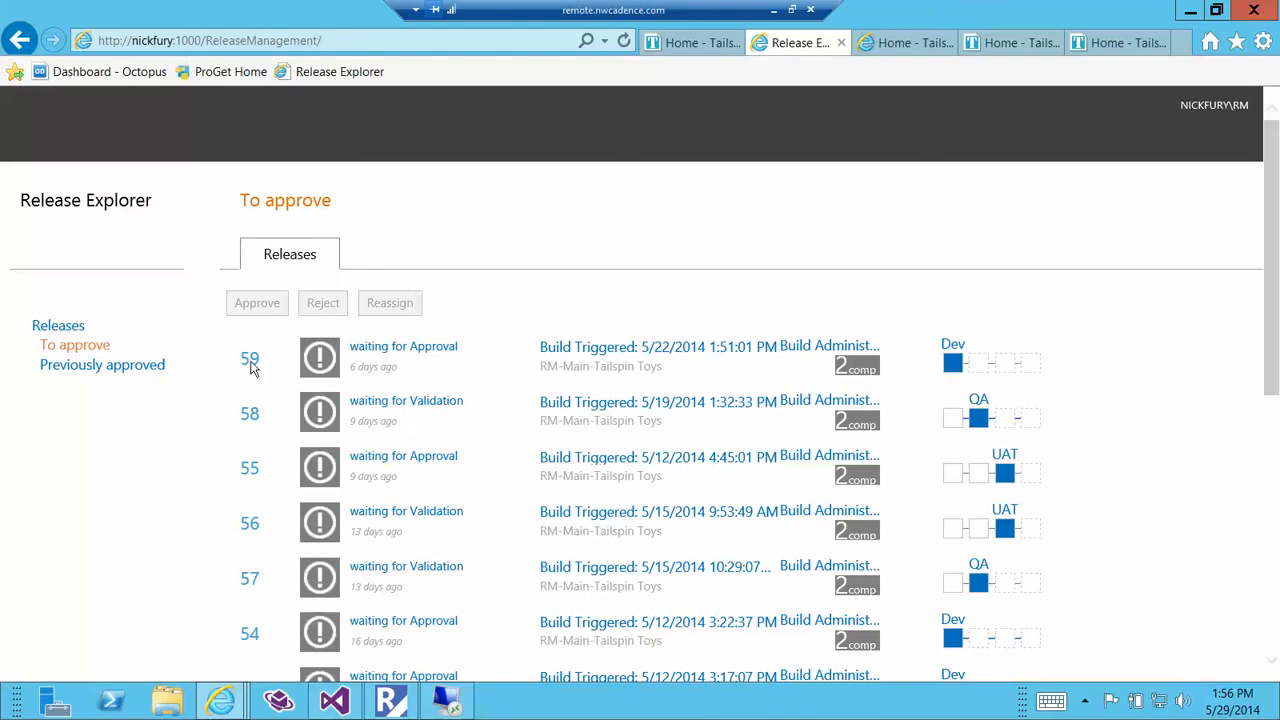
Inspect release 64's Prod stage details and acceptance comment among the previously approved releases.
{"action": "left_click", "coordinate": [148, 367]}
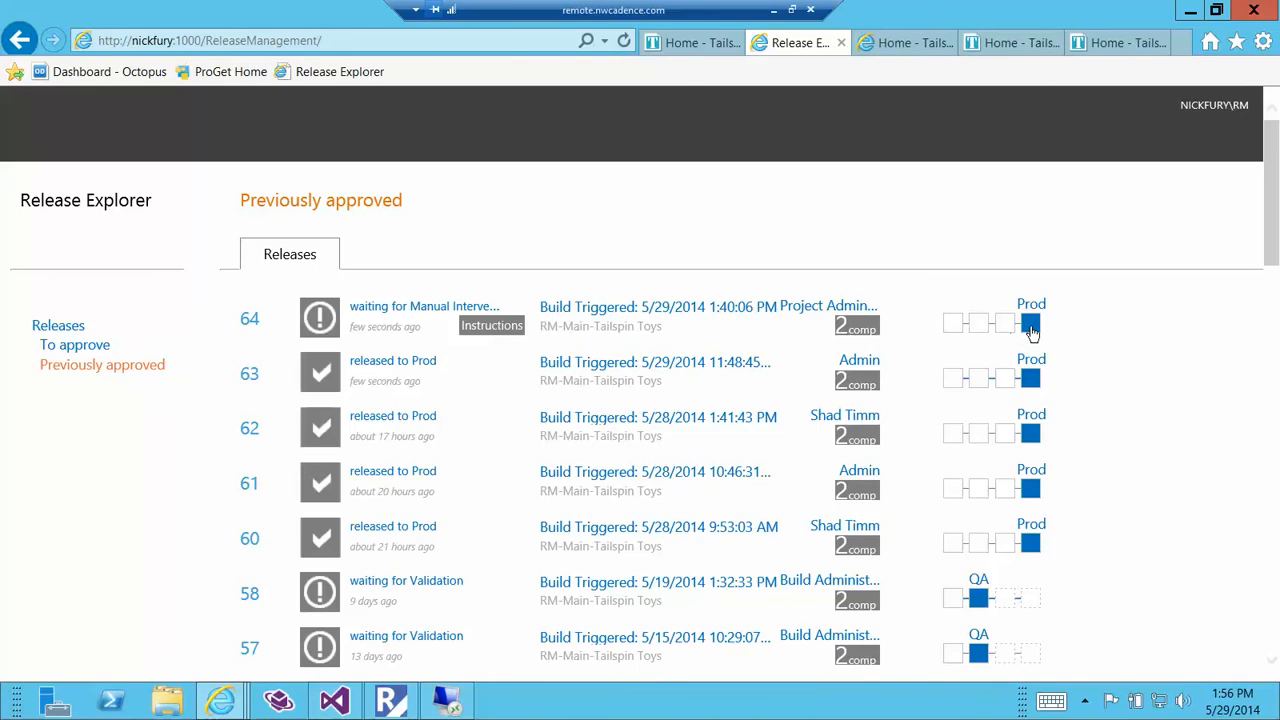
{"action": "left_click", "coordinate": [1031, 326]}
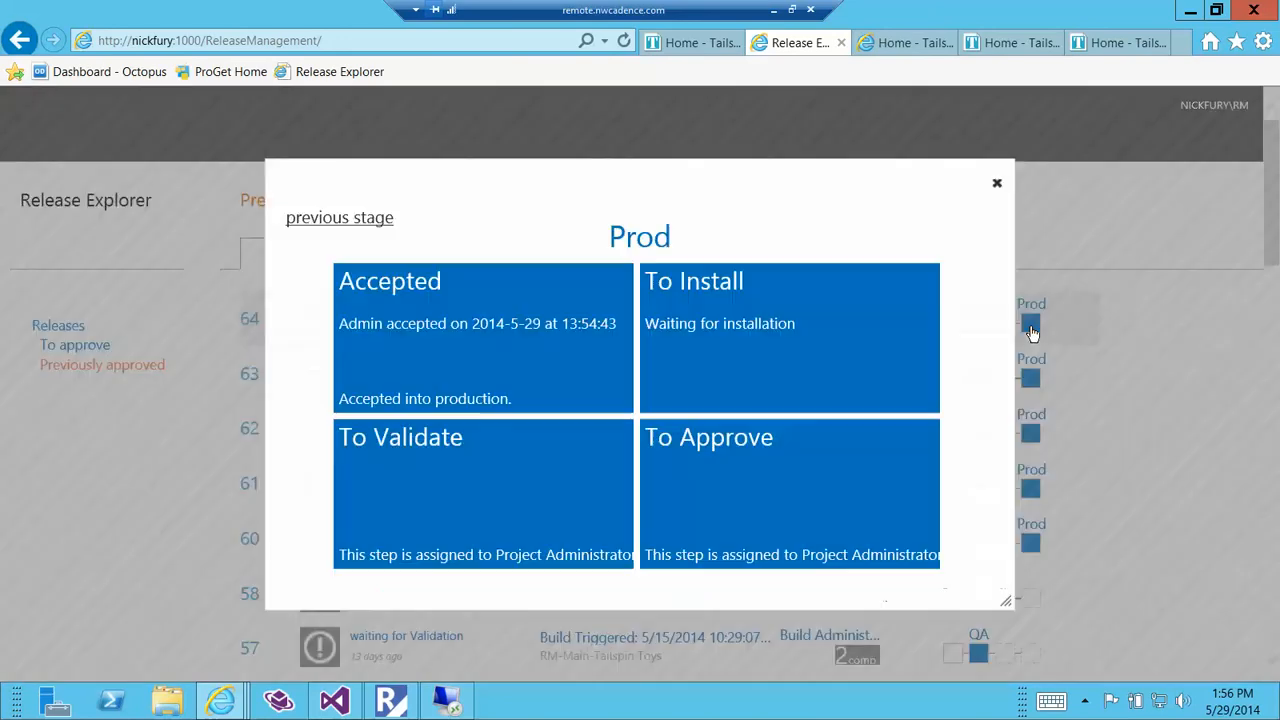
{"action": "double_click", "coordinate": [342, 403]}
{"action": "left_click_drag", "start_coordinate": [432, 408], "coordinate": [512, 402]}
{"action": "left_click", "coordinate": [553, 373]}
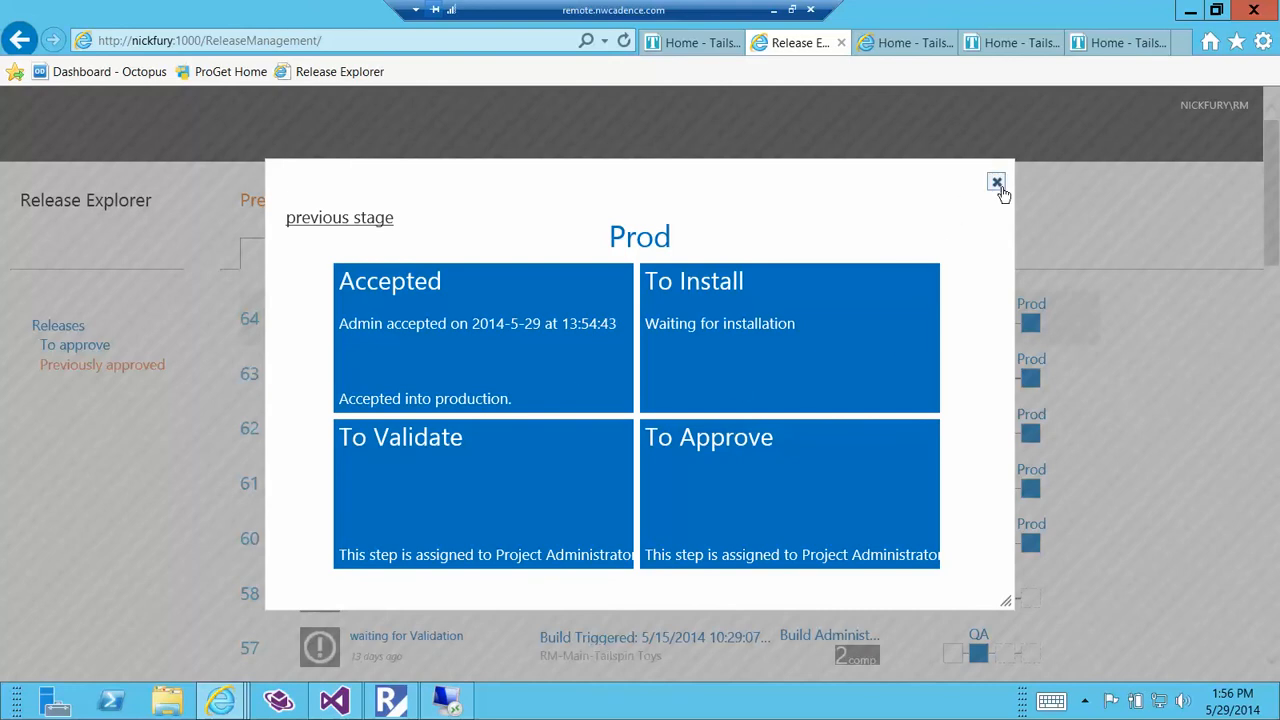
{"action": "left_click", "coordinate": [997, 183]}
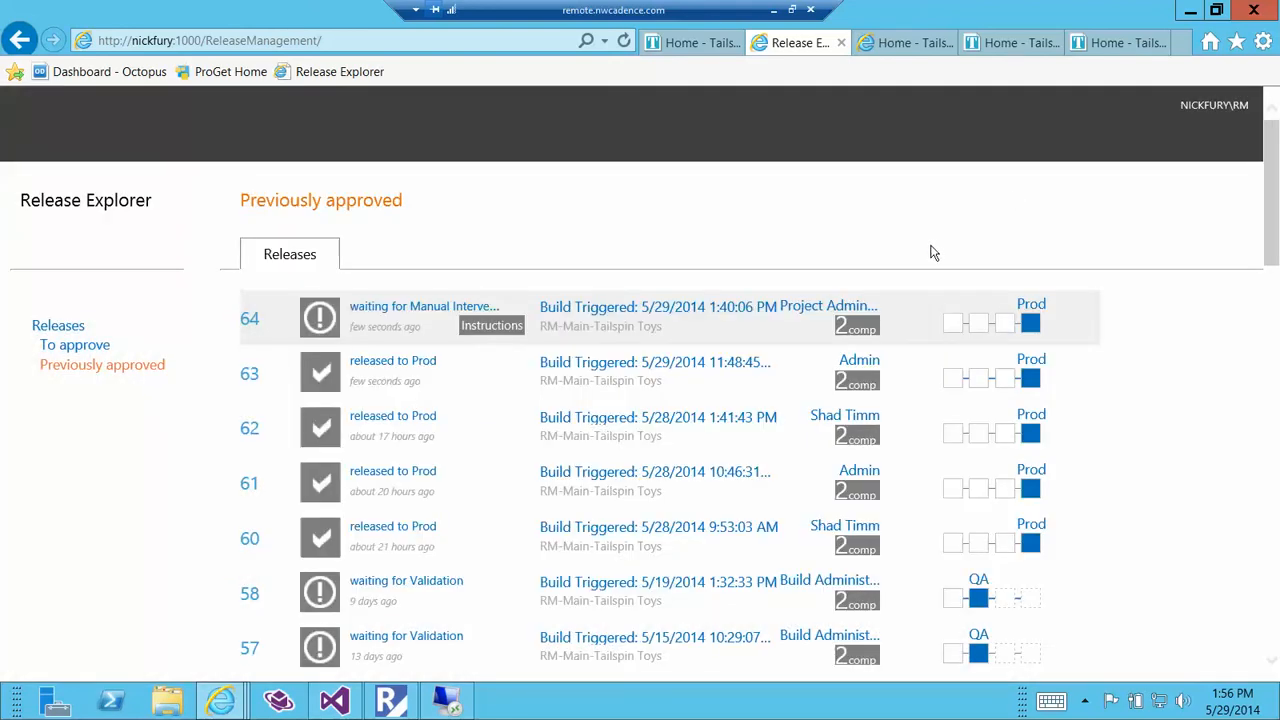
Recheck the releases to approve, and refresh the production site's About page to verify its team heading.
{"action": "left_click", "coordinate": [106, 345]}
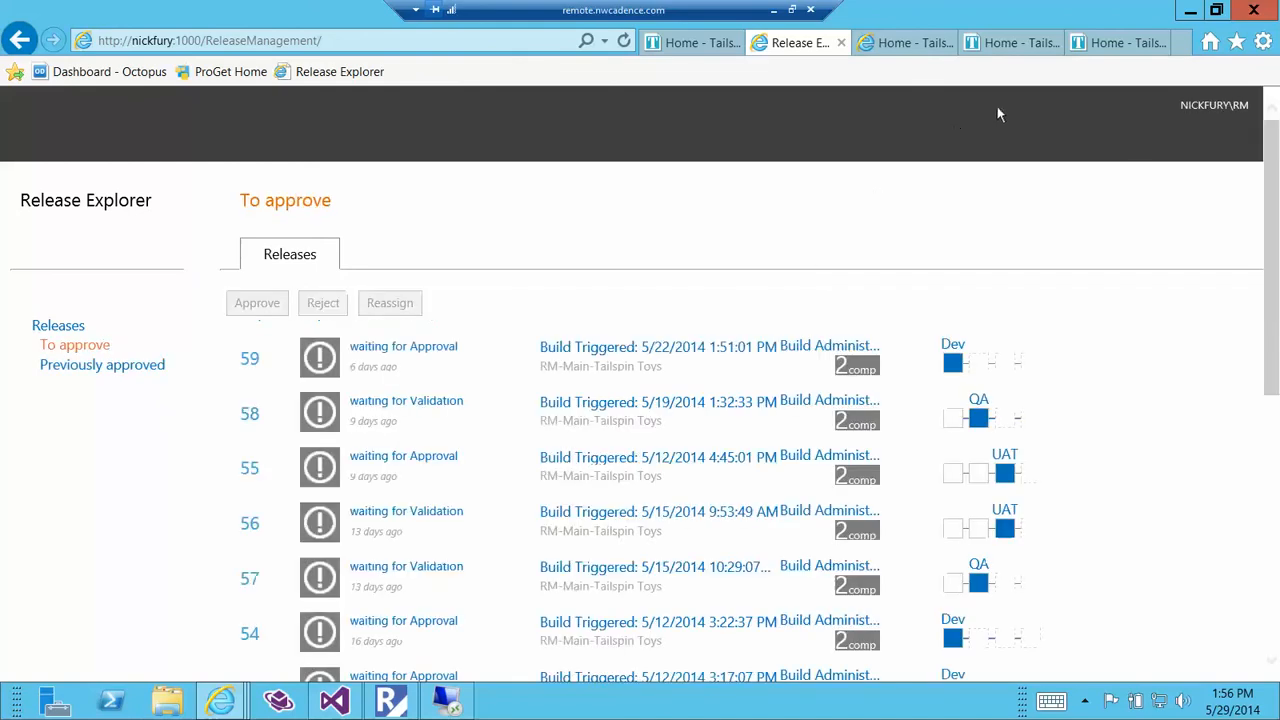
{"action": "left_click", "coordinate": [1108, 45]}
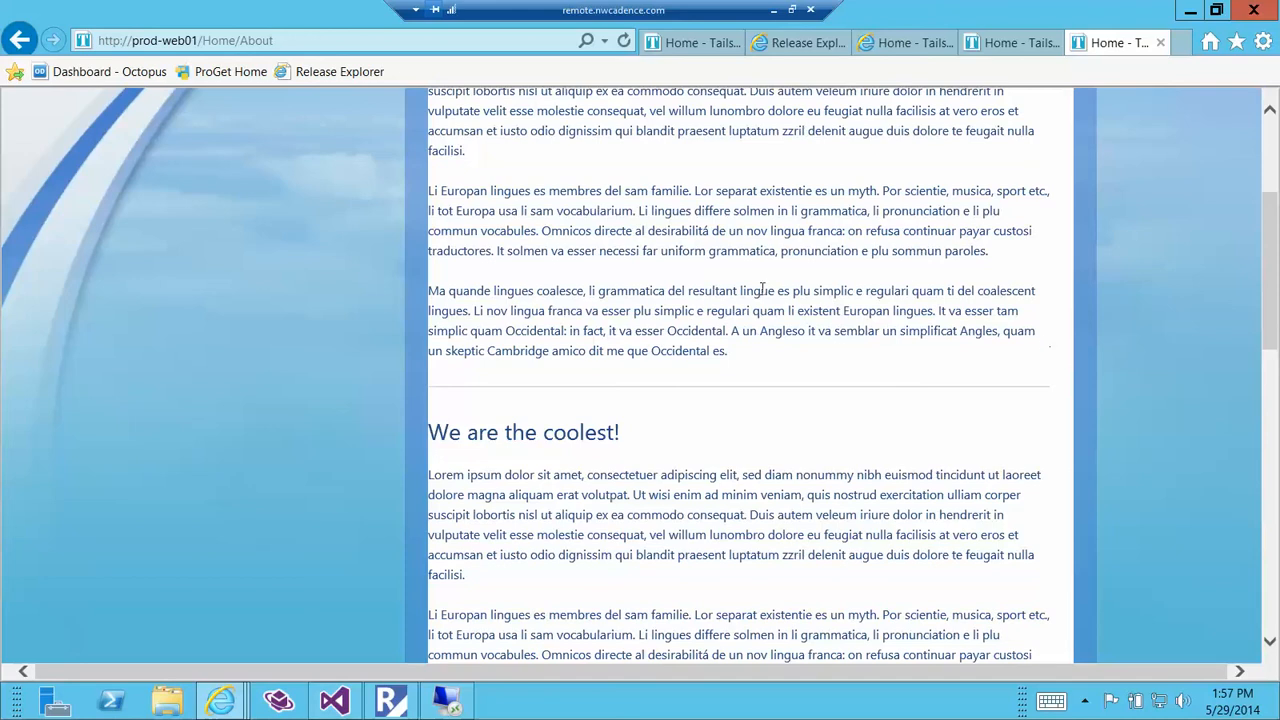
{"action": "left_click", "coordinate": [624, 42]}
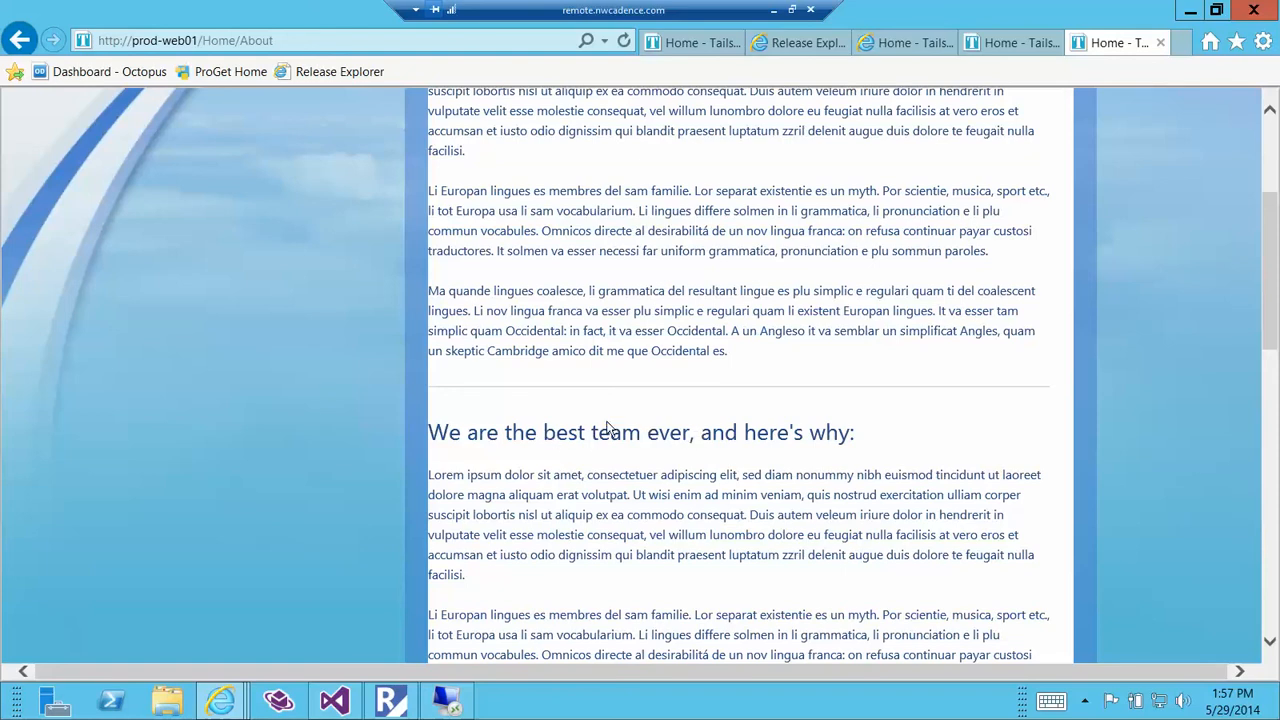
Switch to the Release Management client, check release 64's own approval requests, and close the release to refresh the list of pending requests.
{"action": "left_click", "coordinate": [388, 700]}
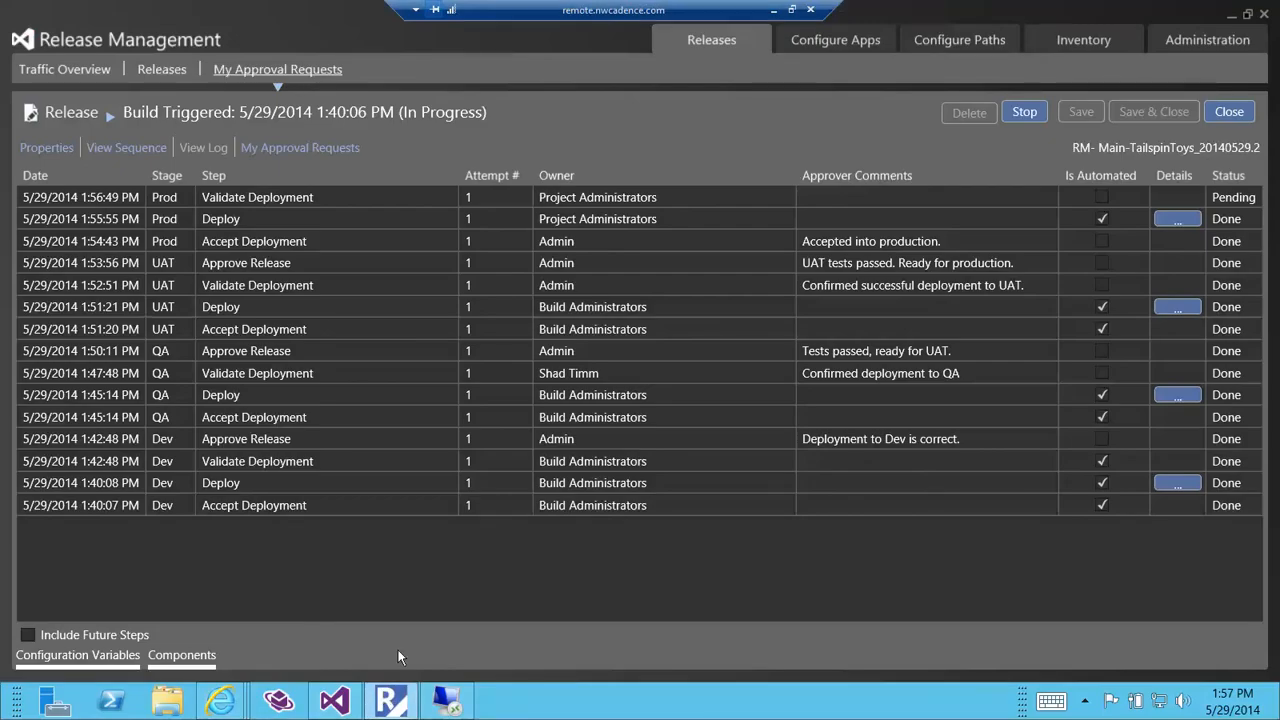
{"action": "left_click", "coordinate": [261, 149]}
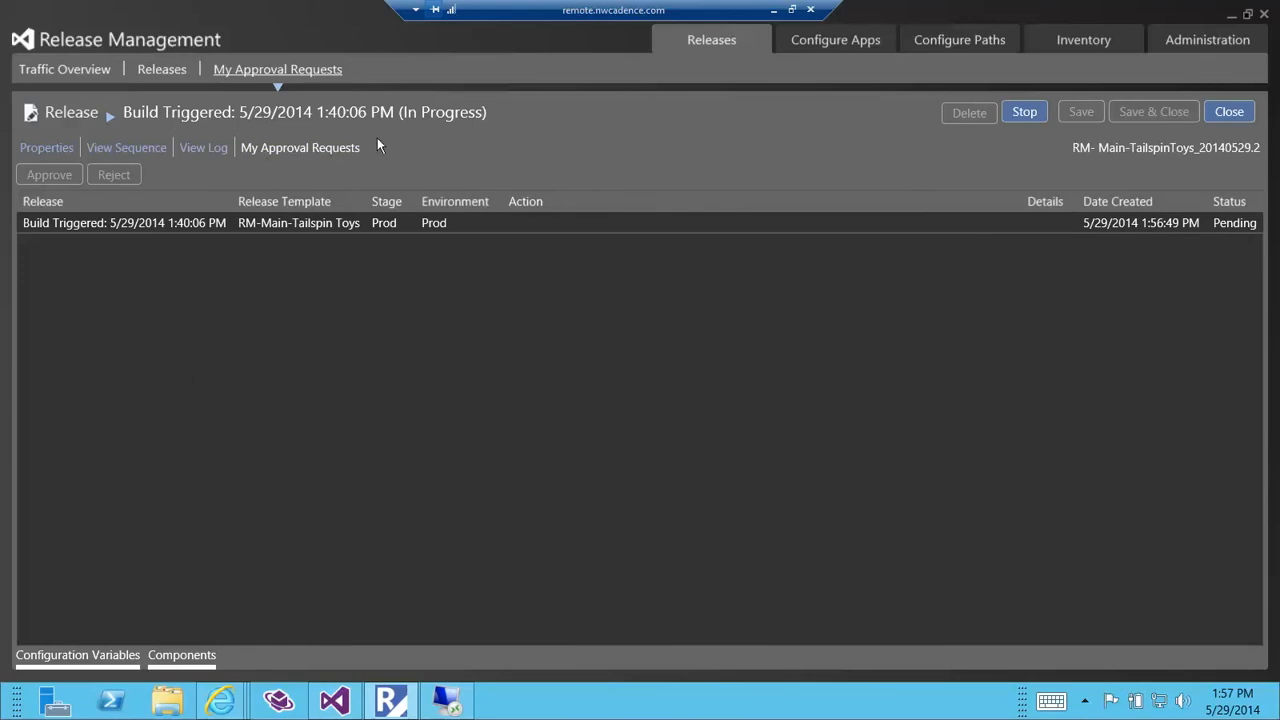
{"action": "left_click", "coordinate": [1230, 112]}
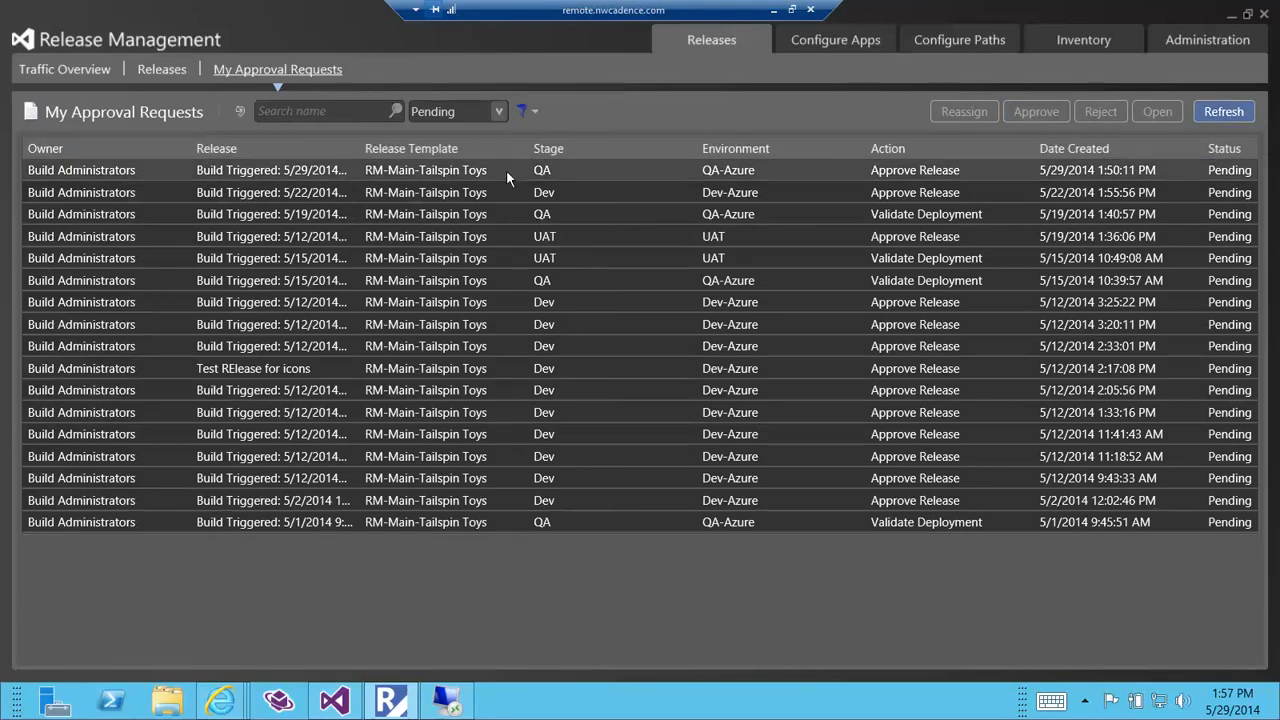
{"action": "left_click", "coordinate": [1223, 110]}
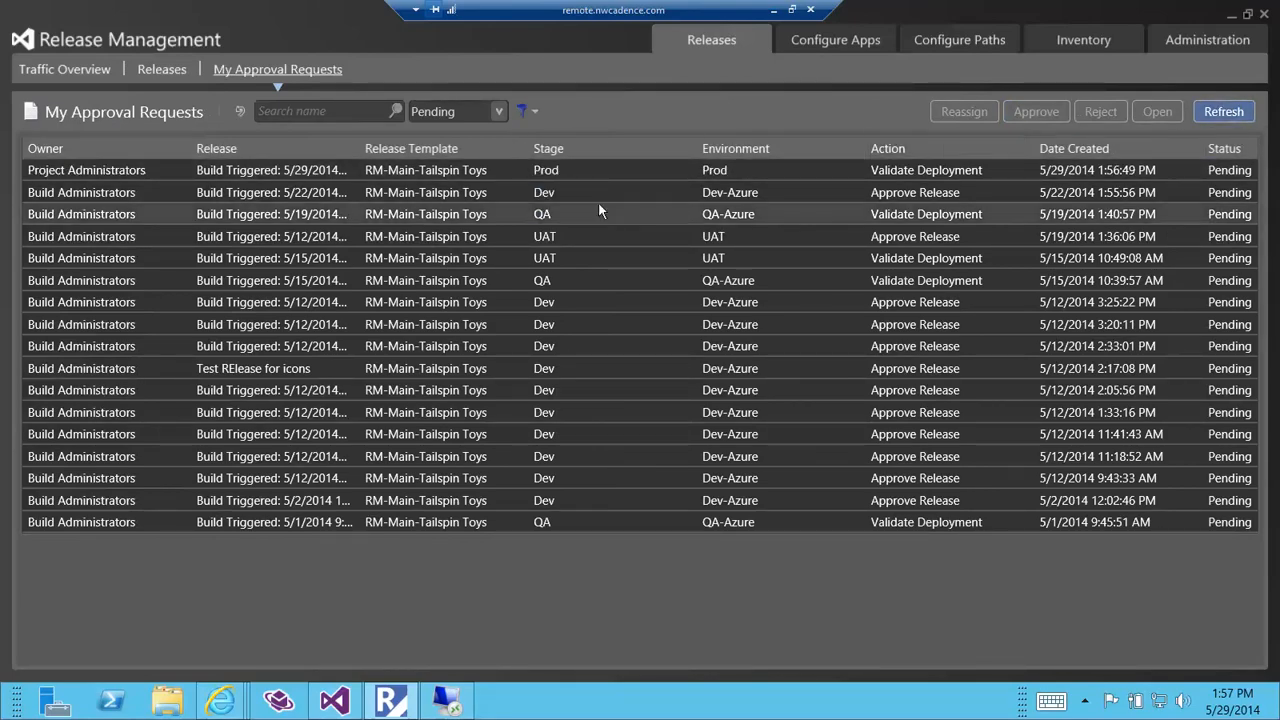
Select the pending Validate Deployment request for the Prod environment and widen the Release column to fit the full release names.
{"action": "left_click", "coordinate": [600, 174]}
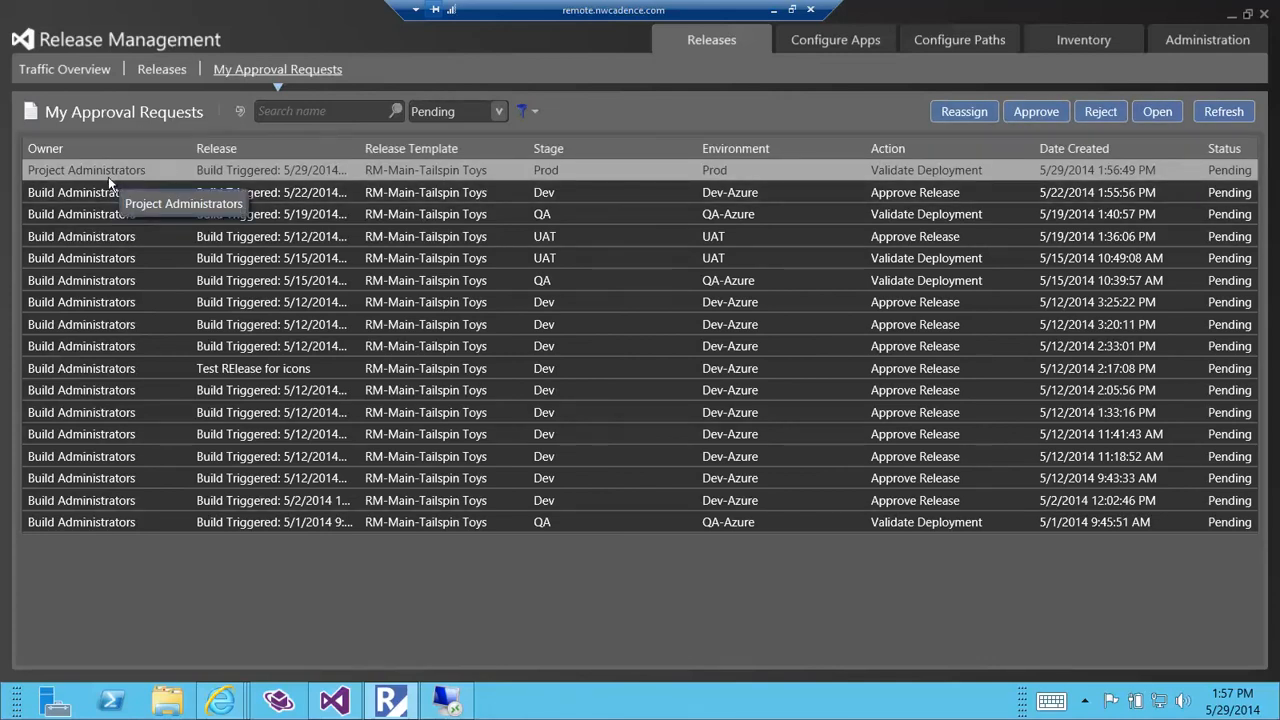
{"action": "left_click_drag", "start_coordinate": [363, 150], "coordinate": [452, 150]}
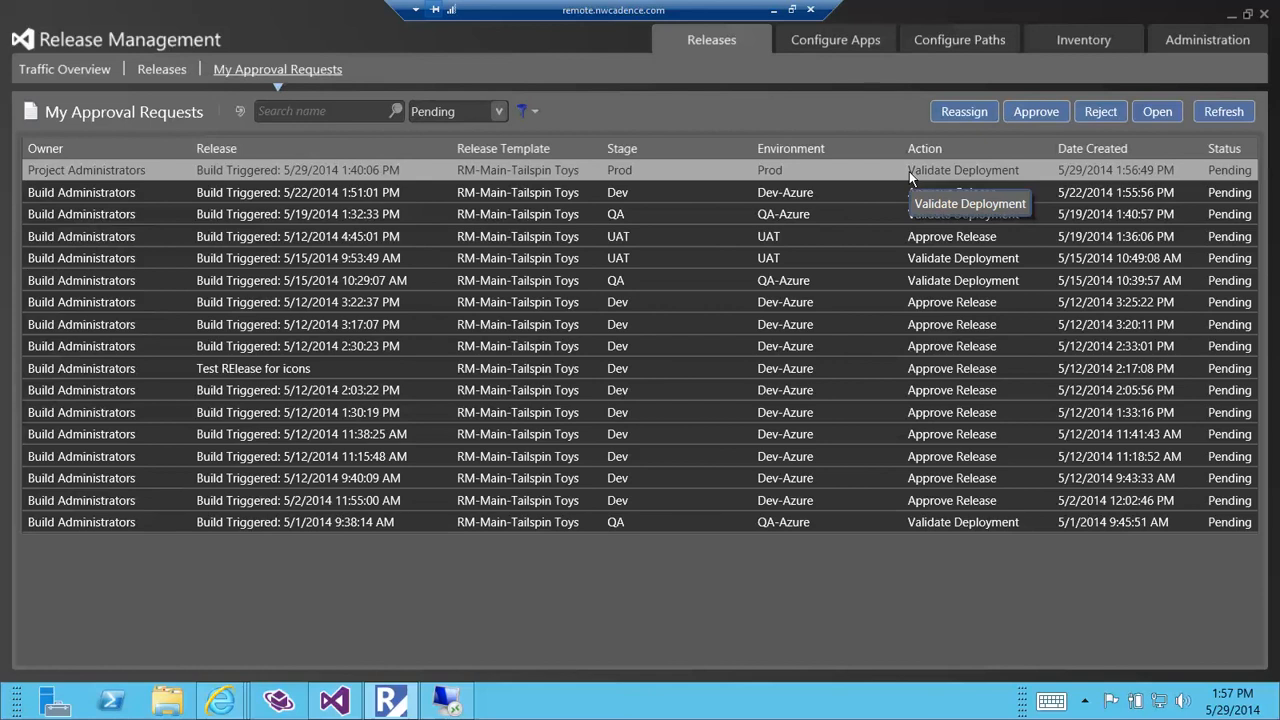
{"action": "double_click", "coordinate": [657, 173]}
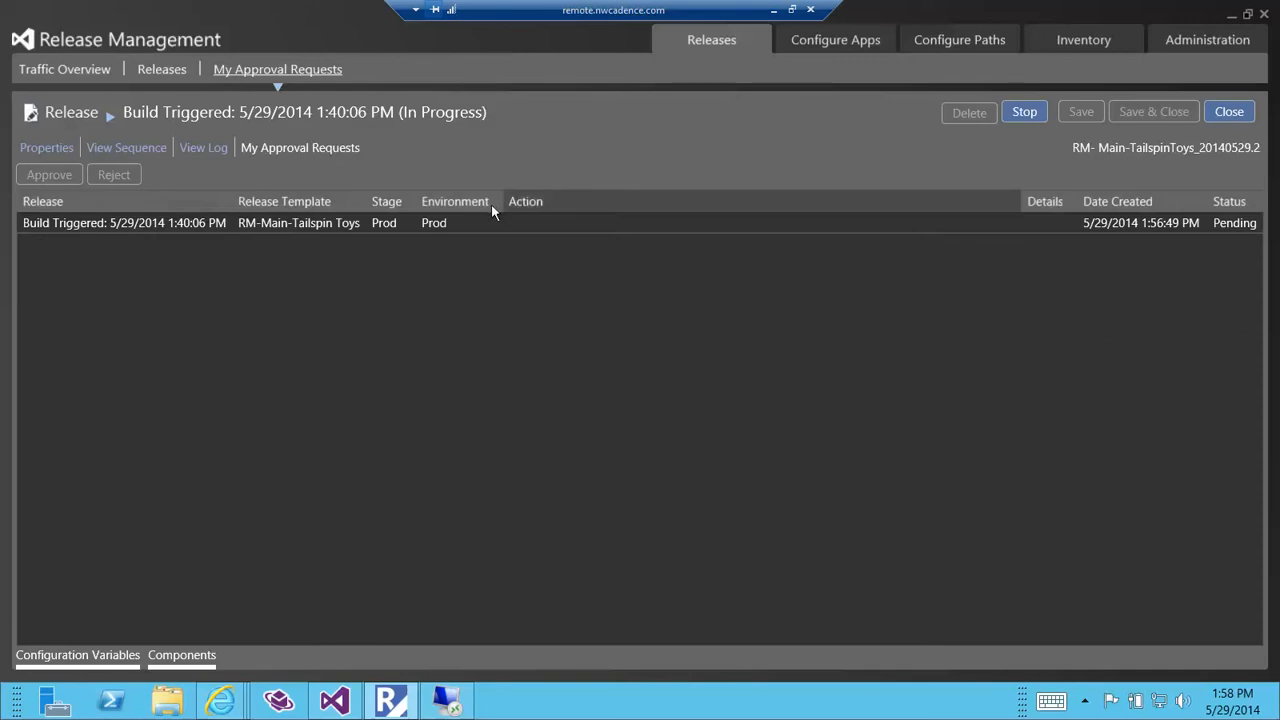
Open the pending 5/29/2014 1:40:06 PM release and validate its Prod deployment with the comment "Confirmed successful installation to production.".
{"action": "left_click", "coordinate": [463, 222]}
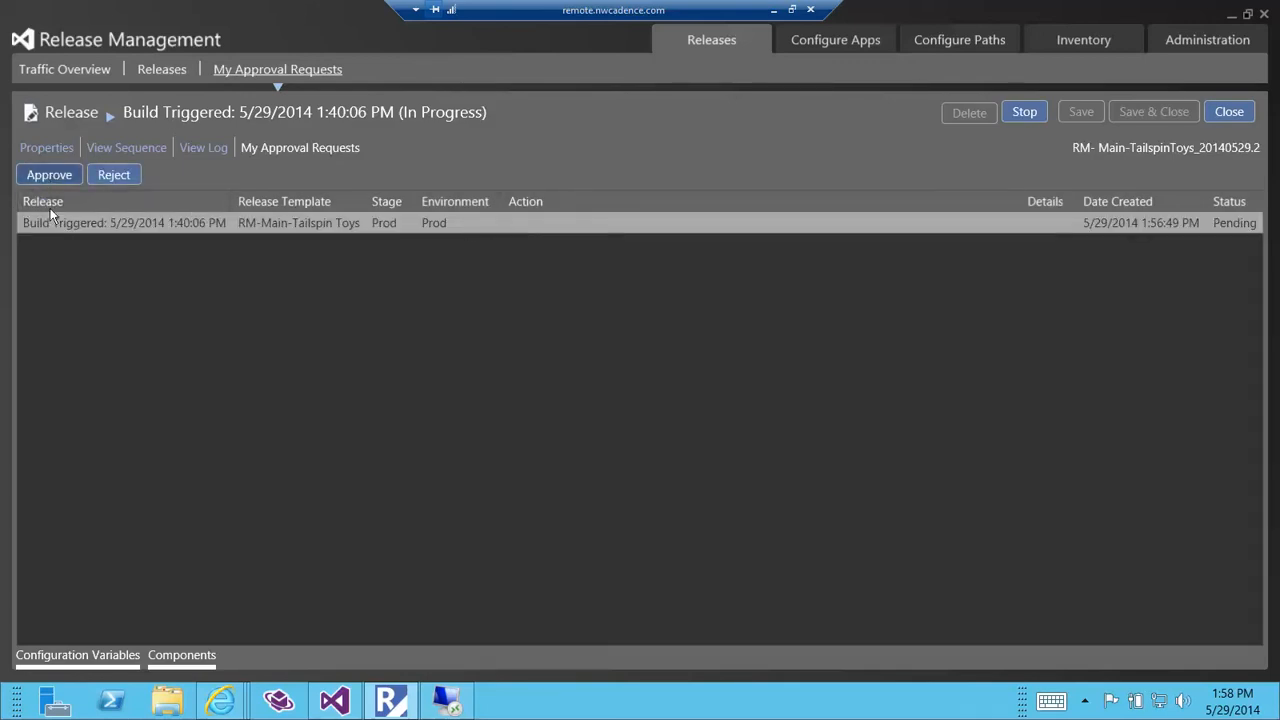
{"action": "left_click", "coordinate": [55, 177]}
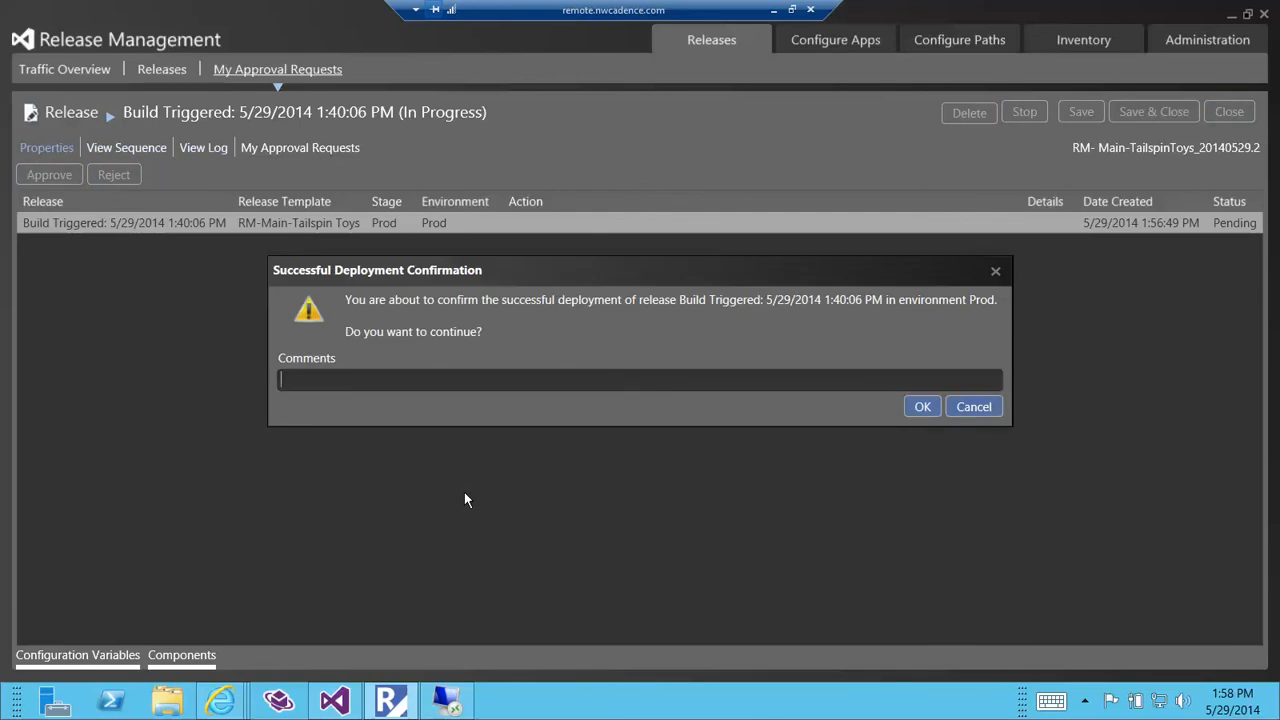
{"action": "type", "text": "Confirmed successful installation to production."}
{"action": "left_click", "coordinate": [918, 406]}
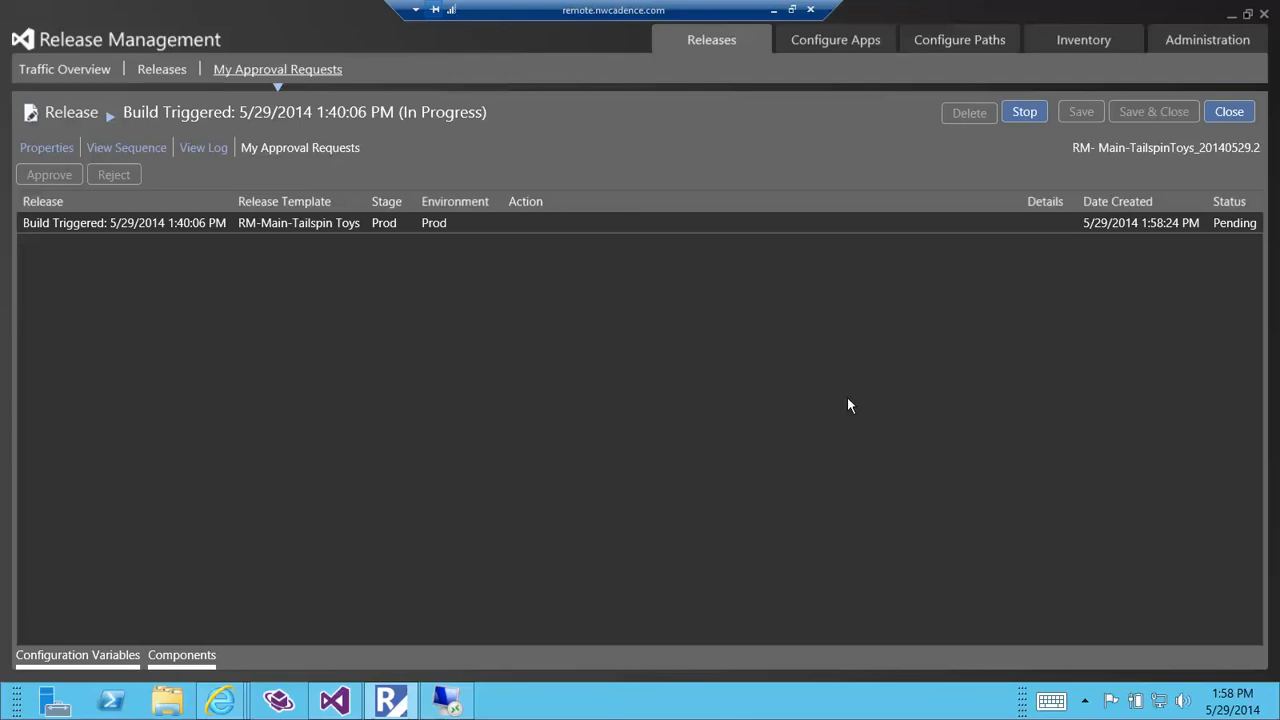
Approve the same release in the Prod environment with the comment "Production ready for release.".
{"action": "left_click", "coordinate": [398, 222]}
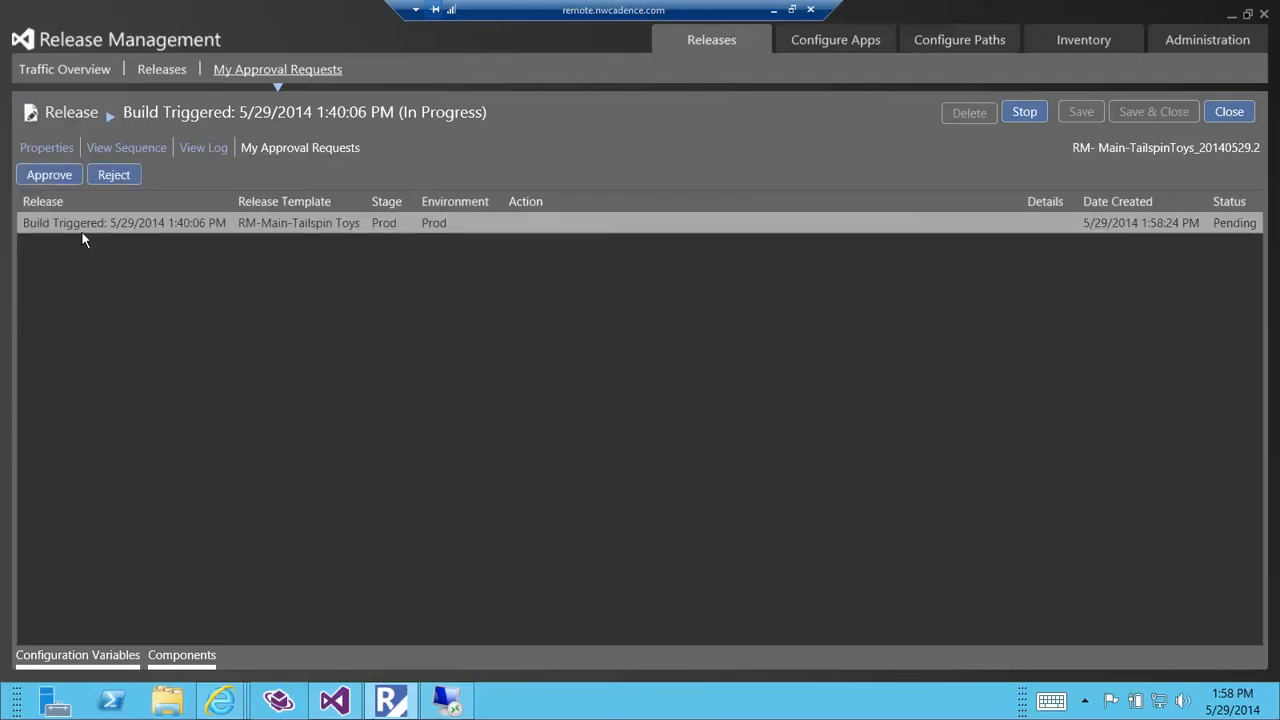
{"action": "left_click", "coordinate": [49, 178]}
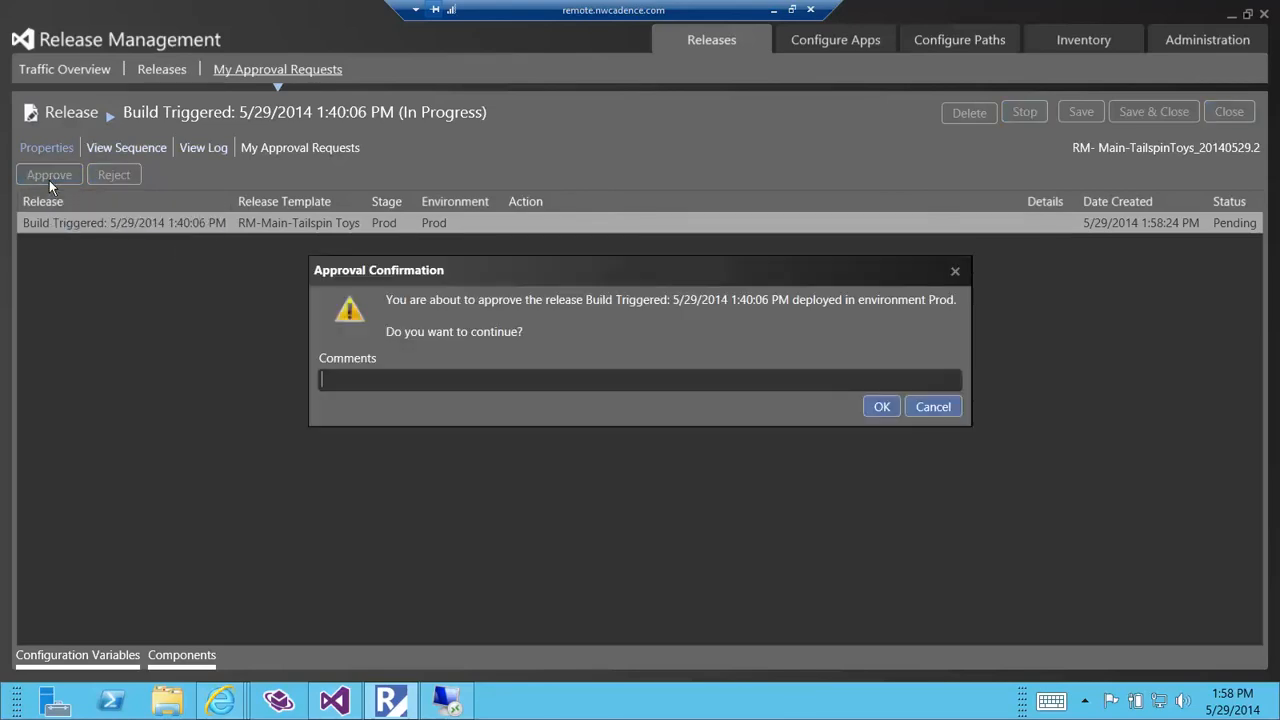
{"action": "type", "text": "Production ready for release."}
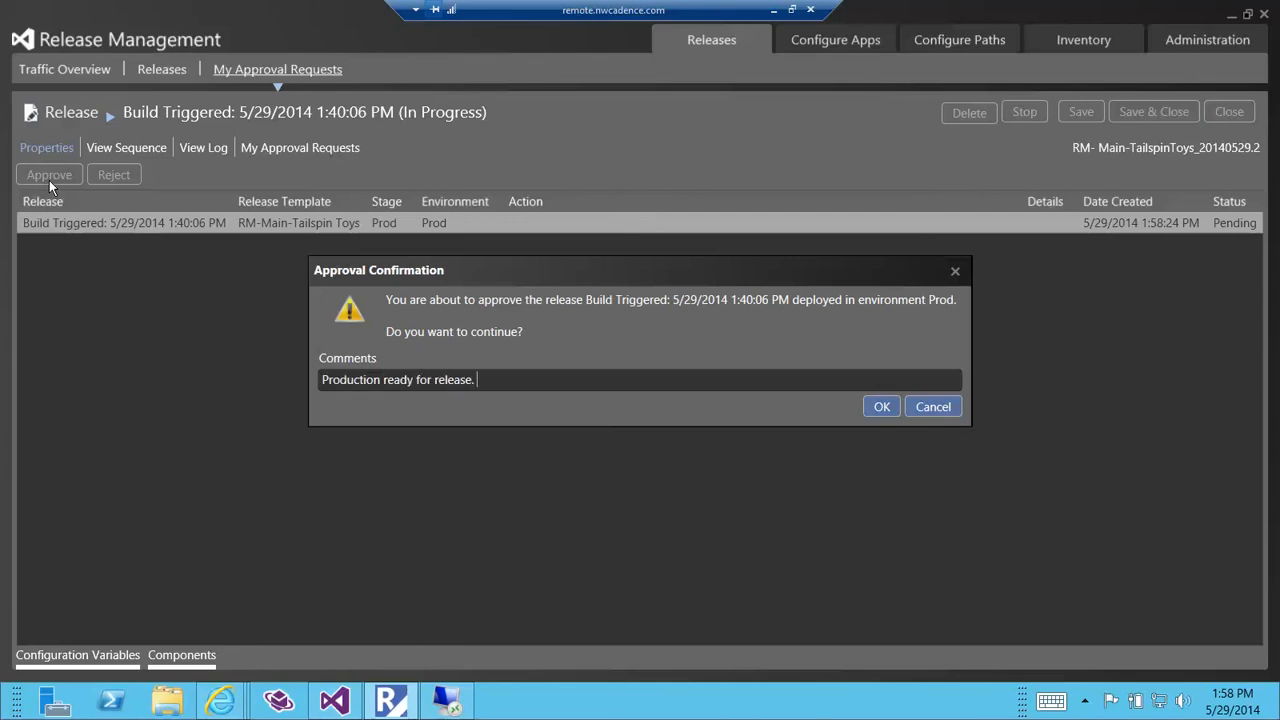
{"action": "left_click", "coordinate": [880, 406]}
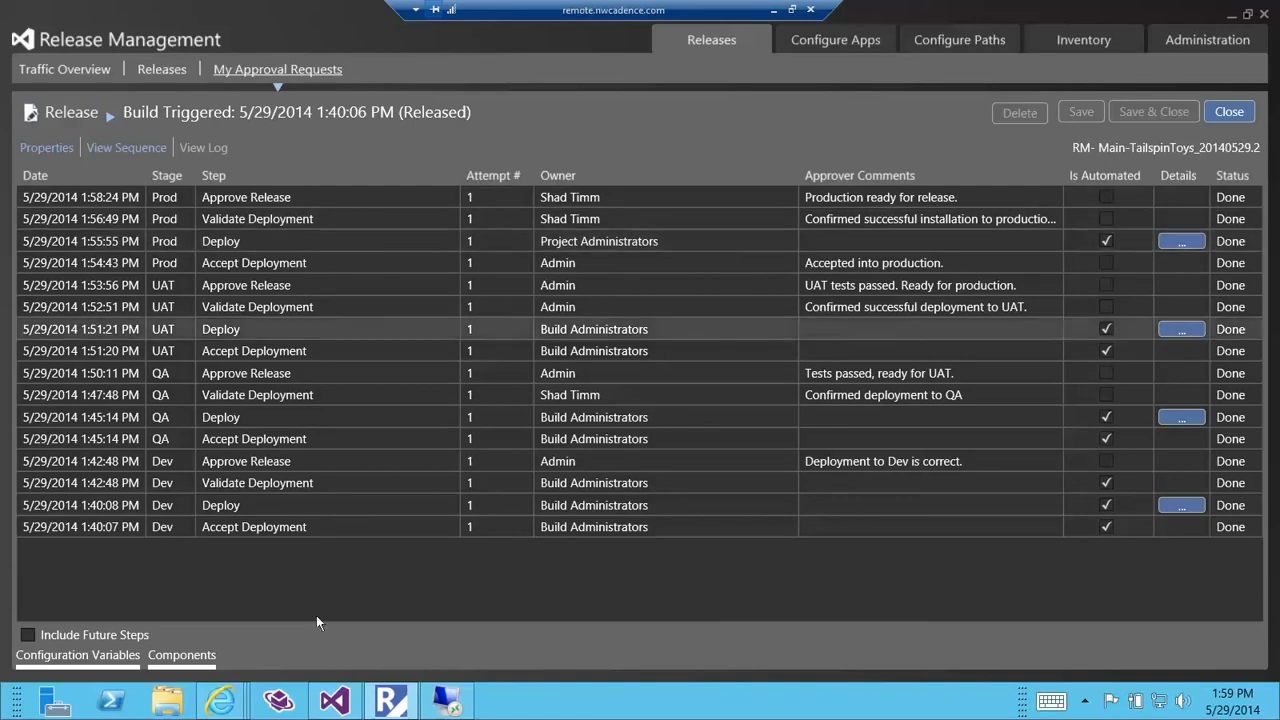
Switch to Release Explorer in the browser, and review the Prod approver and comments for release 64 among the previously approved releases.
{"action": "mouse_move", "coordinate": [224, 698]}
{"action": "left_click", "coordinate": [292, 642]}
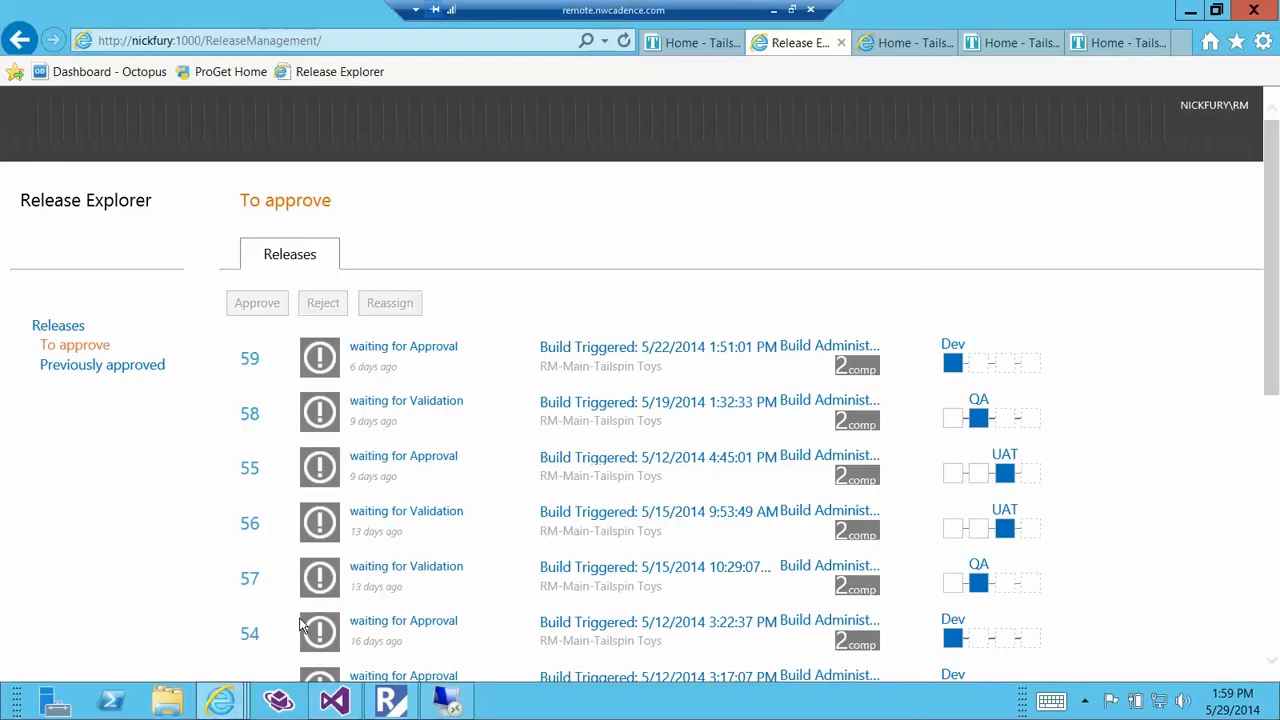
{"action": "left_click", "coordinate": [87, 366]}
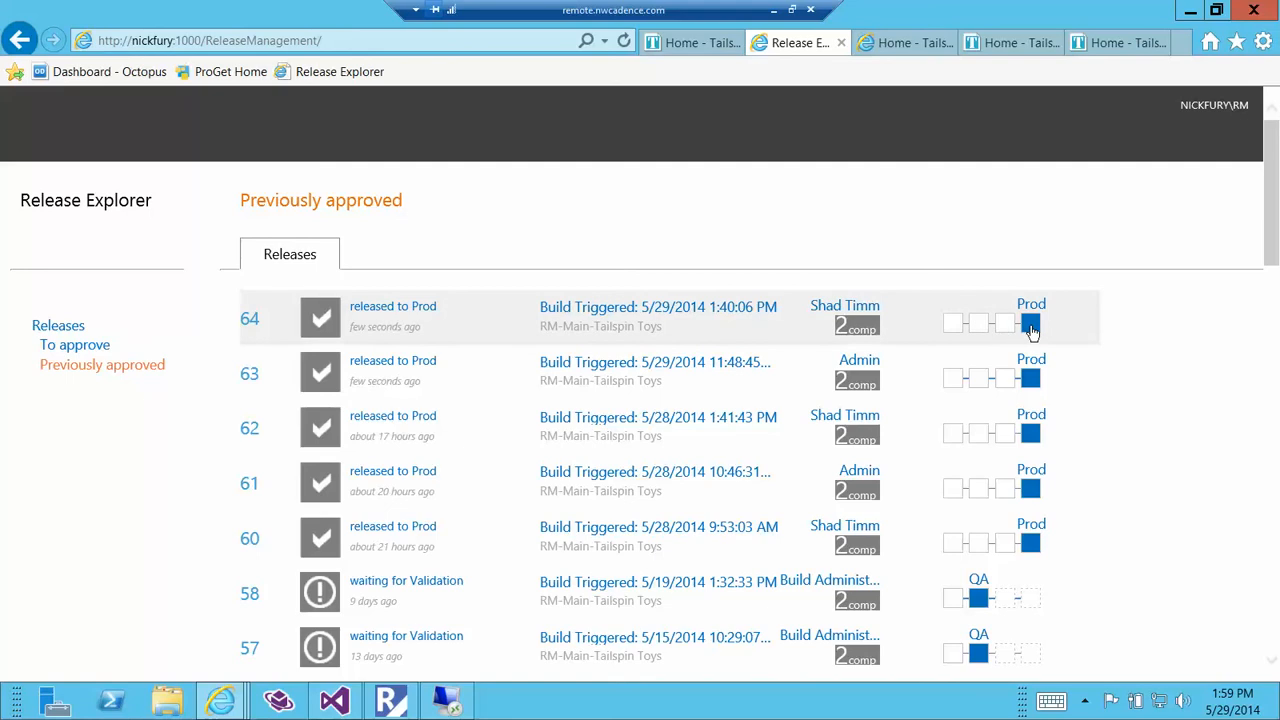
{"action": "left_click", "coordinate": [1031, 326]}
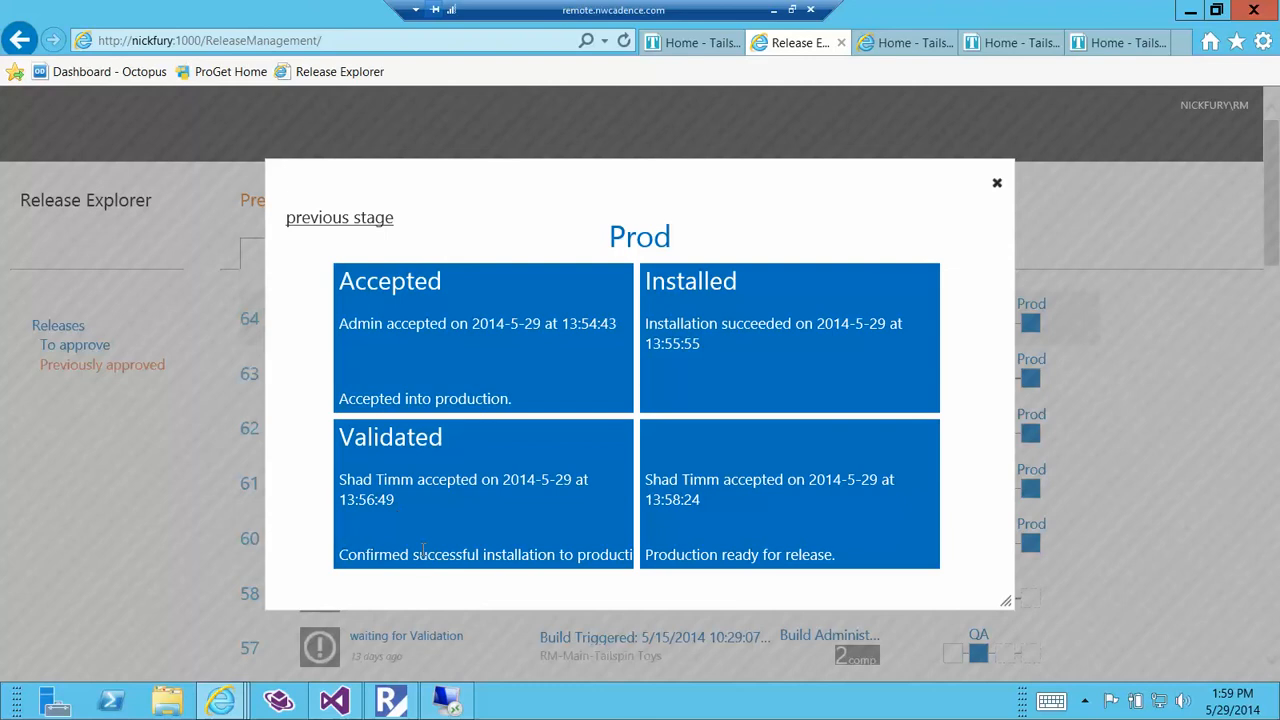
{"action": "left_click_drag", "start_coordinate": [672, 554], "coordinate": [780, 555]}
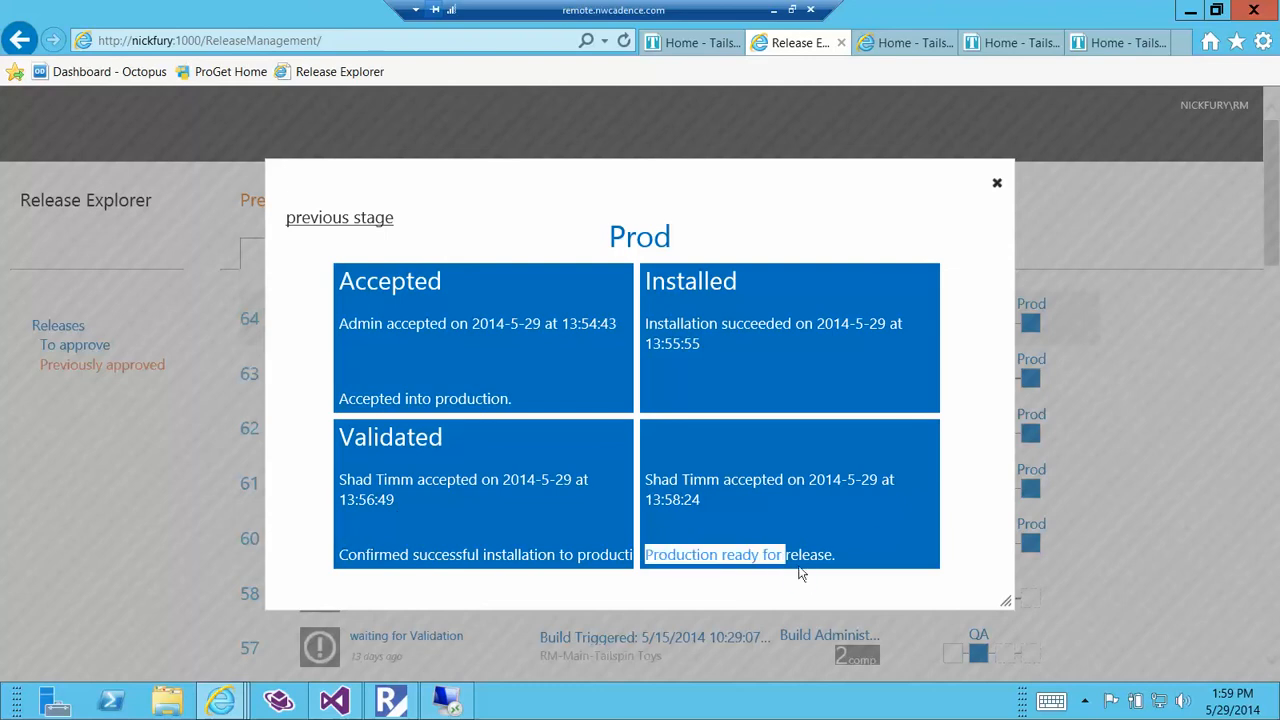
{"action": "left_click_drag", "start_coordinate": [647, 479], "coordinate": [850, 480]}
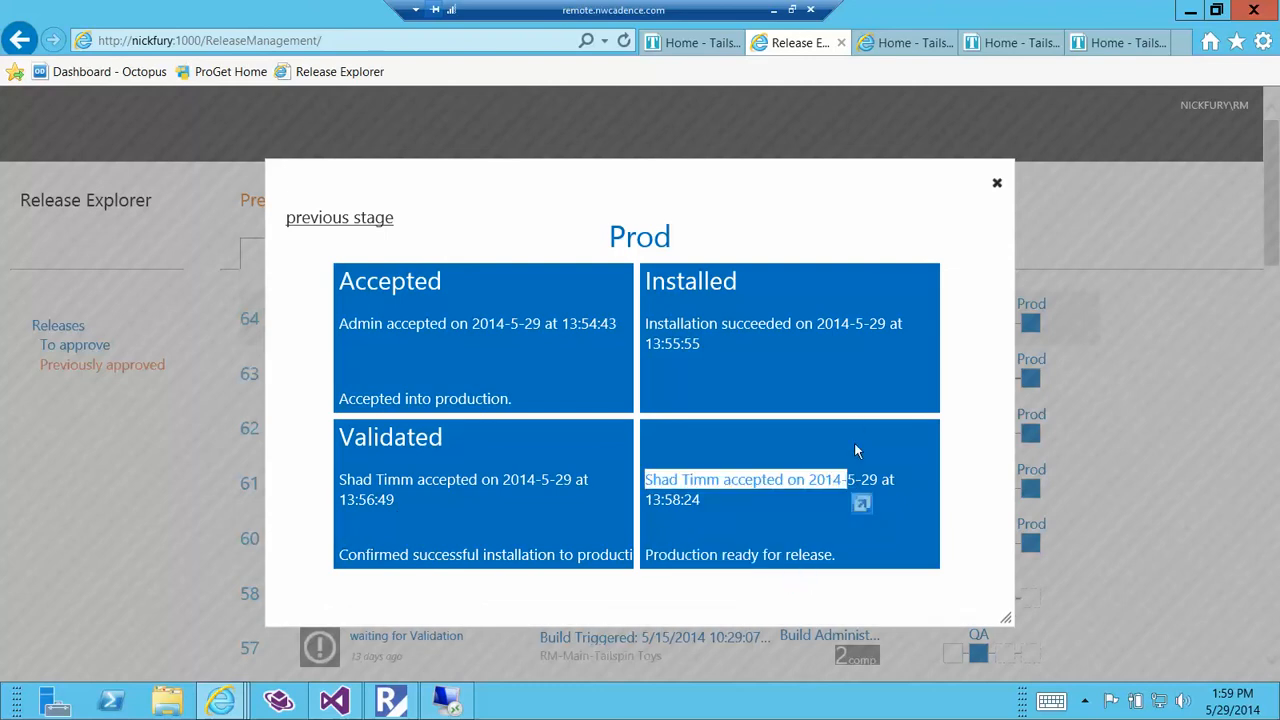
{"action": "left_click", "coordinate": [857, 450]}
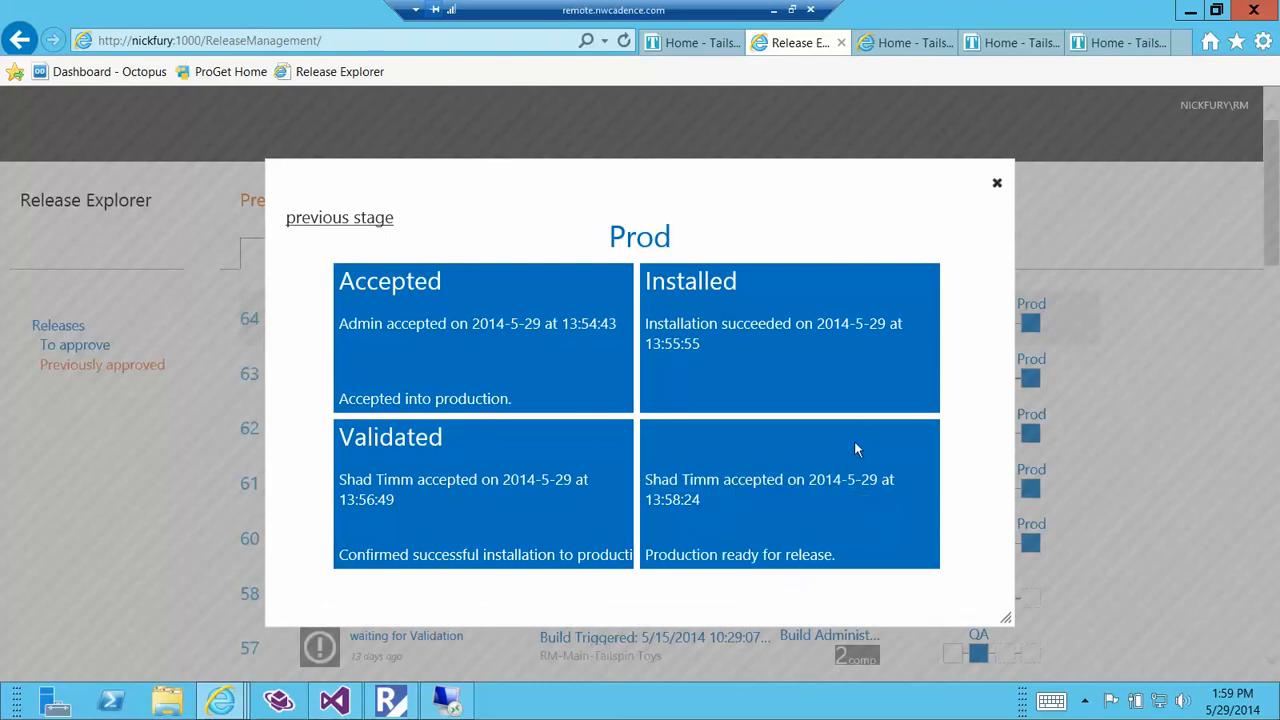
{"action": "left_click", "coordinate": [997, 183]}
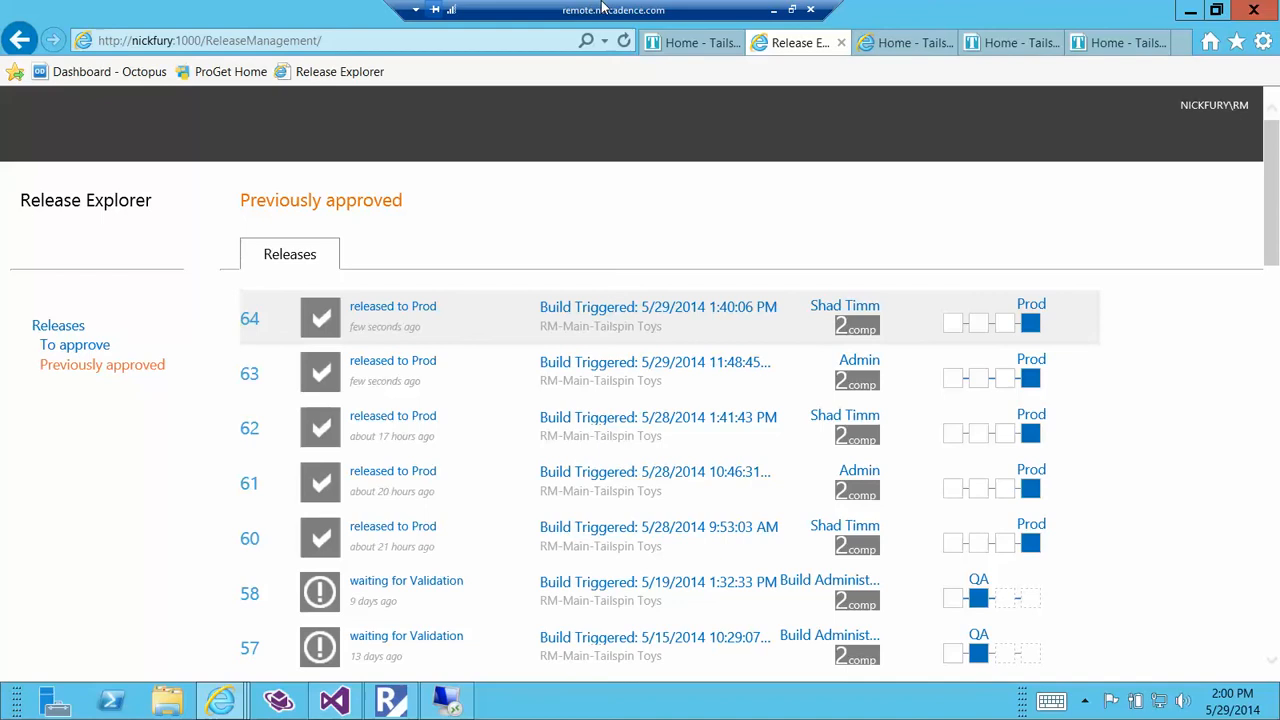
Leave the remote session for PowerPoint, start the slide show from the current slide, and advance to "Azure, RM and your team".
{"action": "left_click_drag", "start_coordinate": [603, 6], "coordinate": [620, 117]}
{"action": "left_click", "coordinate": [657, 14]}
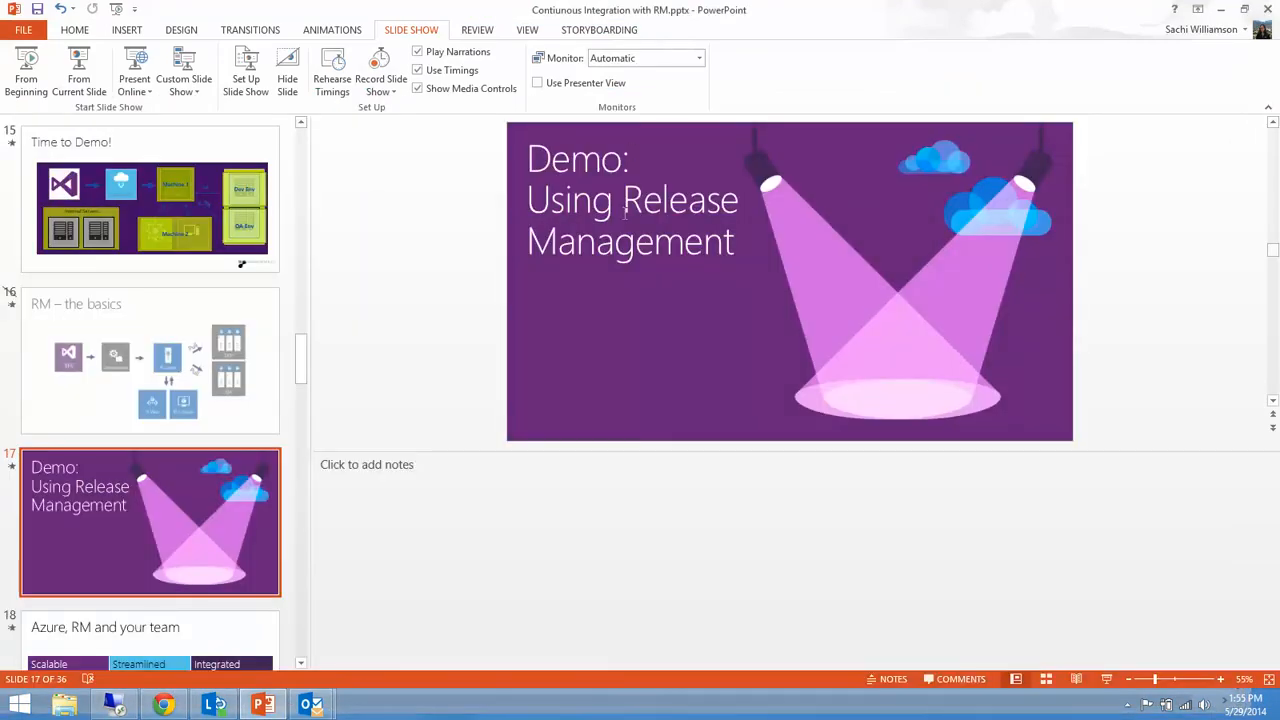
{"action": "key", "text": "shift+F5"}
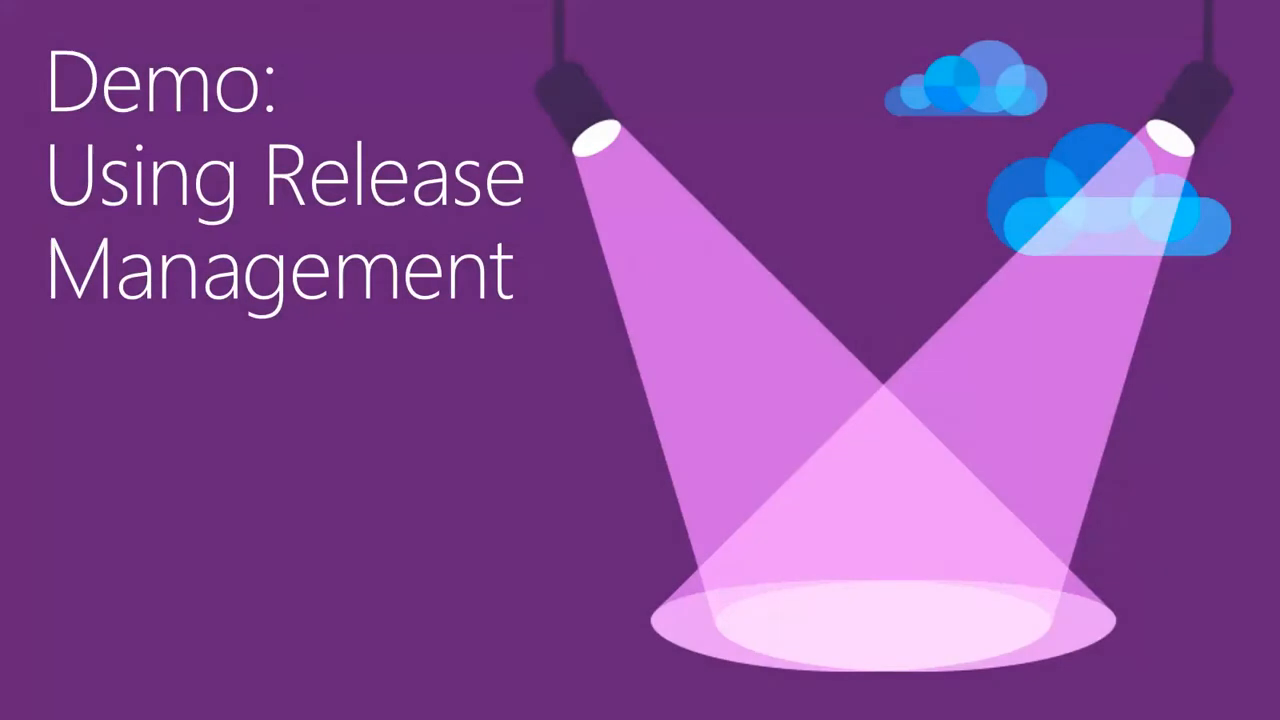
{"action": "key", "text": "Right"}
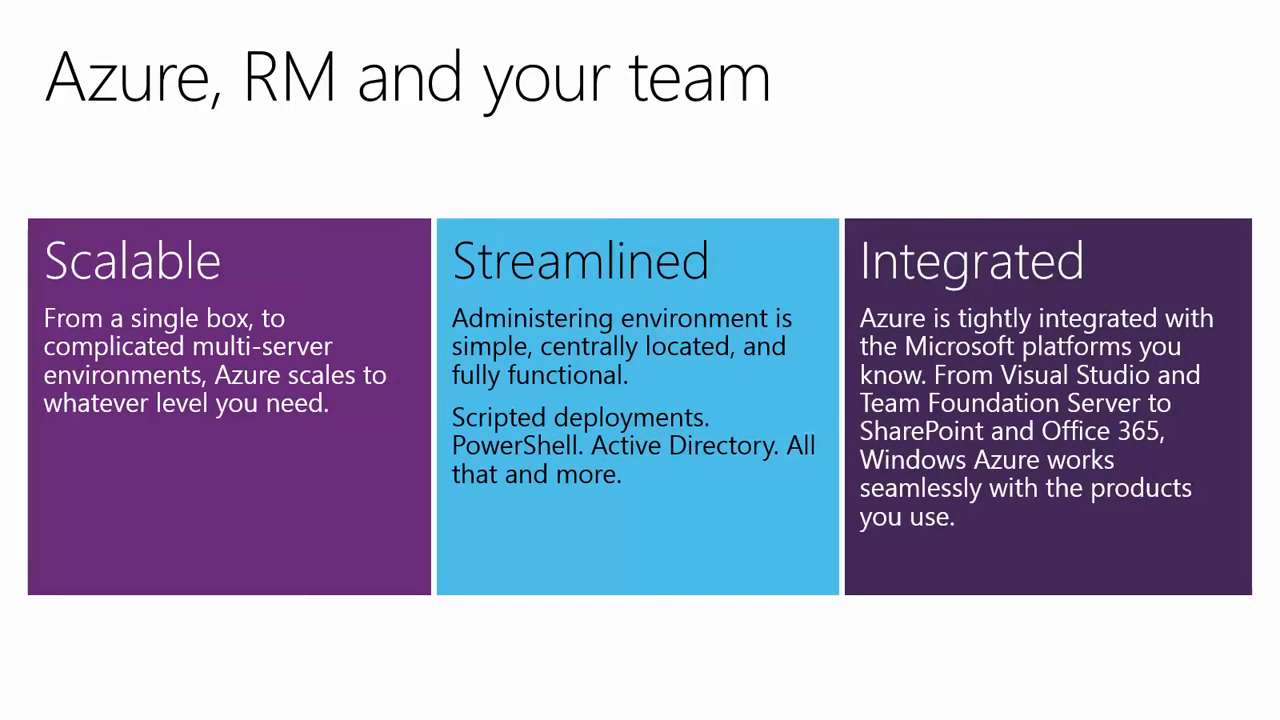